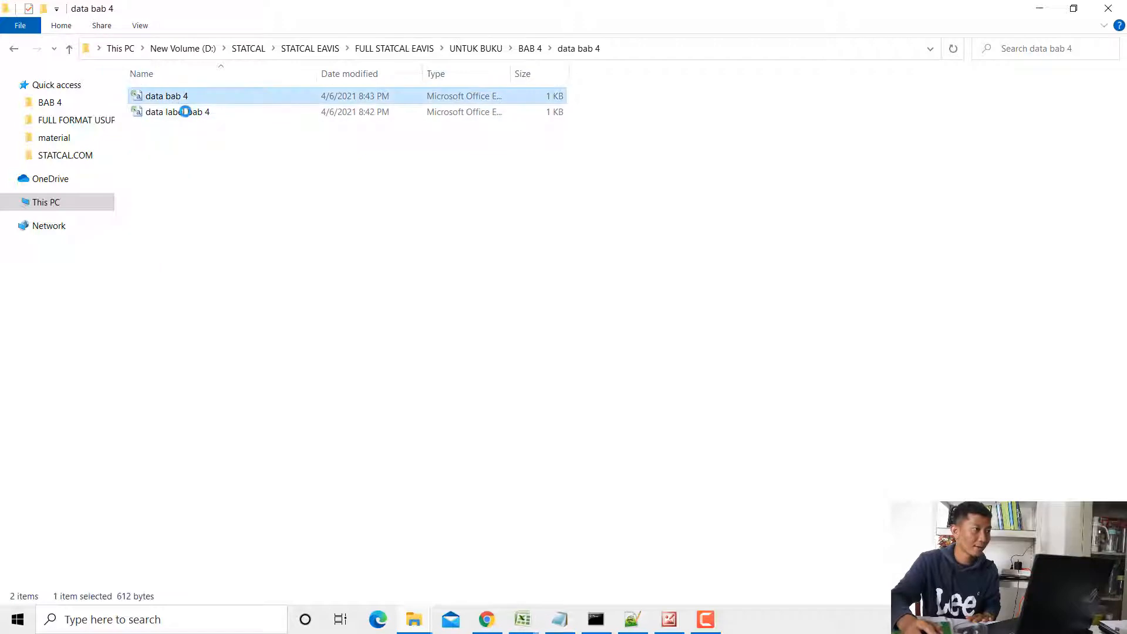
- Open the files data bab 4 and data label bab 4 from the data bab 4 folder
click(183, 112)
click(176, 97)
click(189, 117)
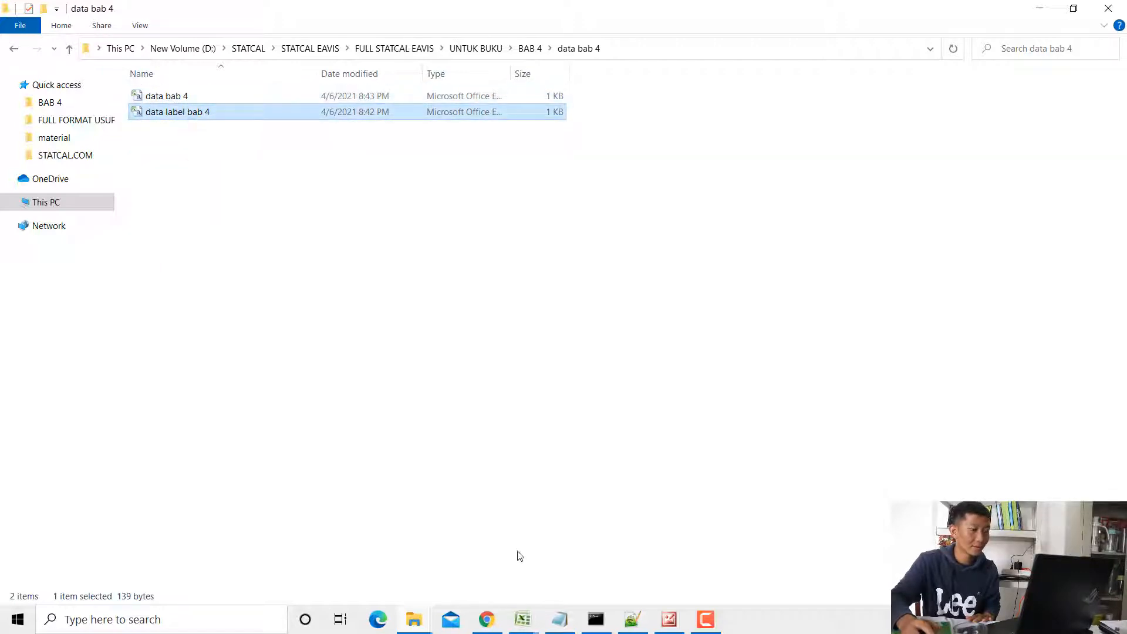
- View the EAVIS material page in Chrome, return to the data bab 4 folder and point out its two data files
click(486, 620)
click(222, 7)
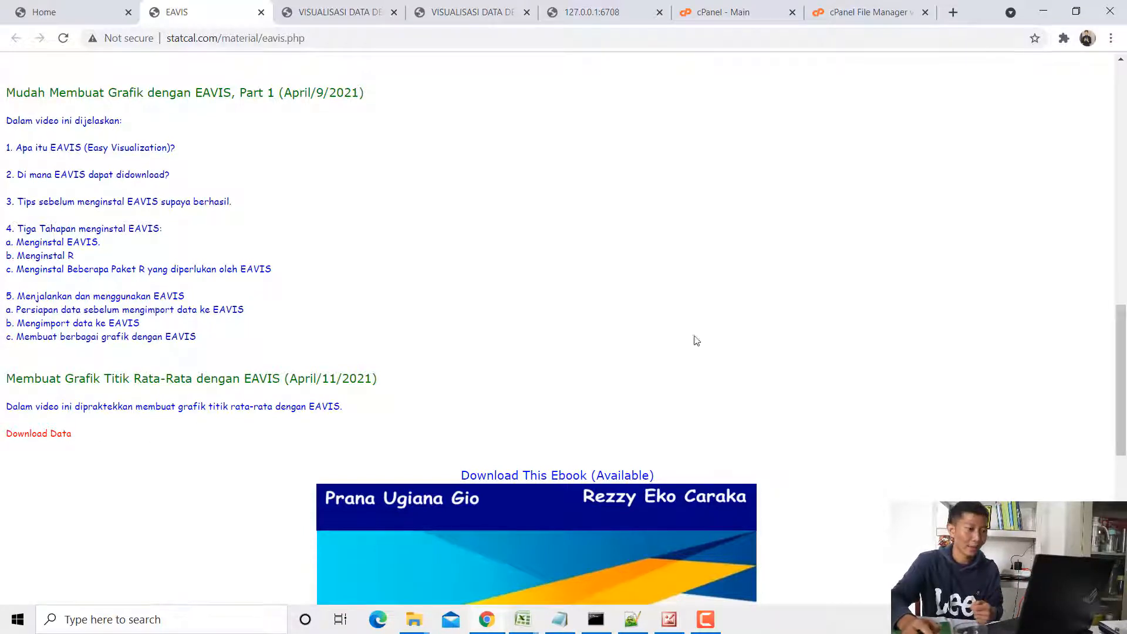
mouse_move(414, 620)
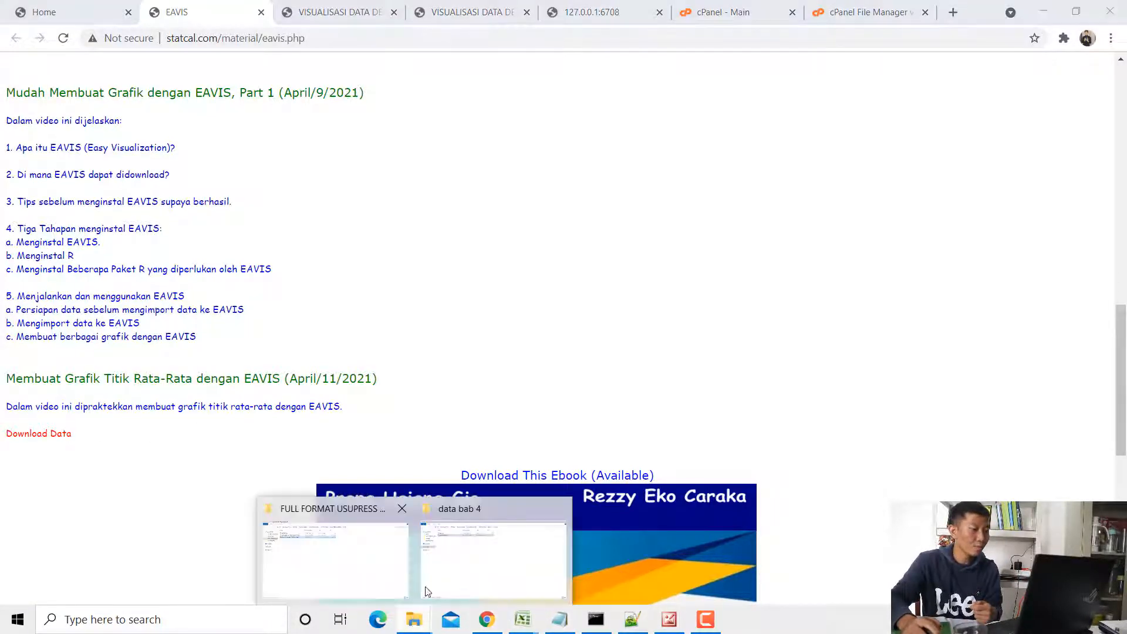
click(449, 528)
click(170, 101)
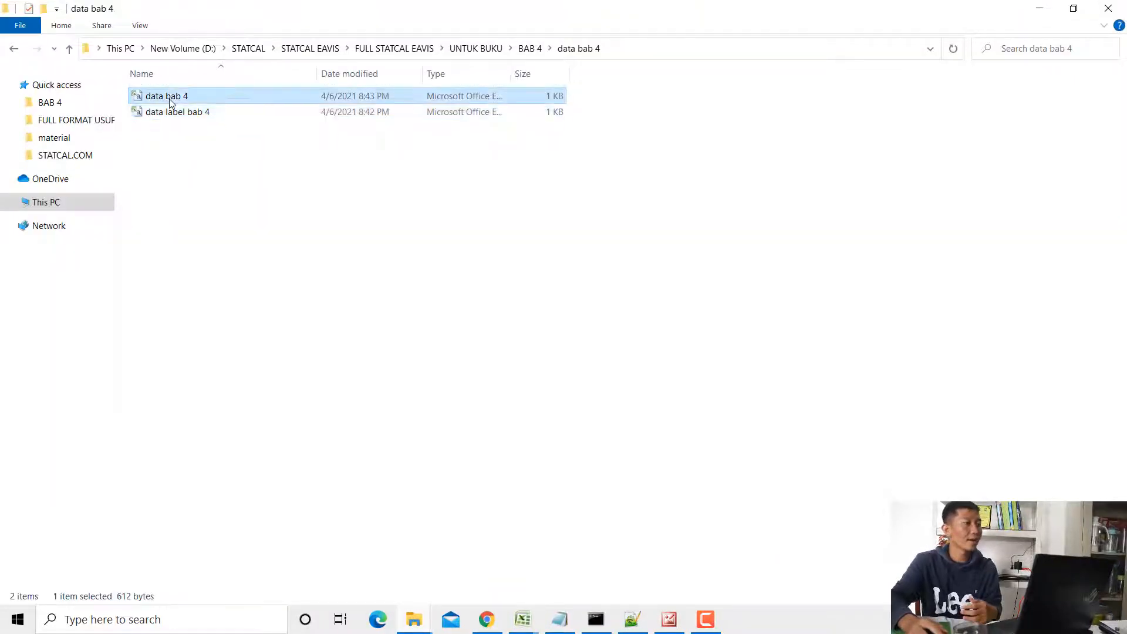
click(185, 113)
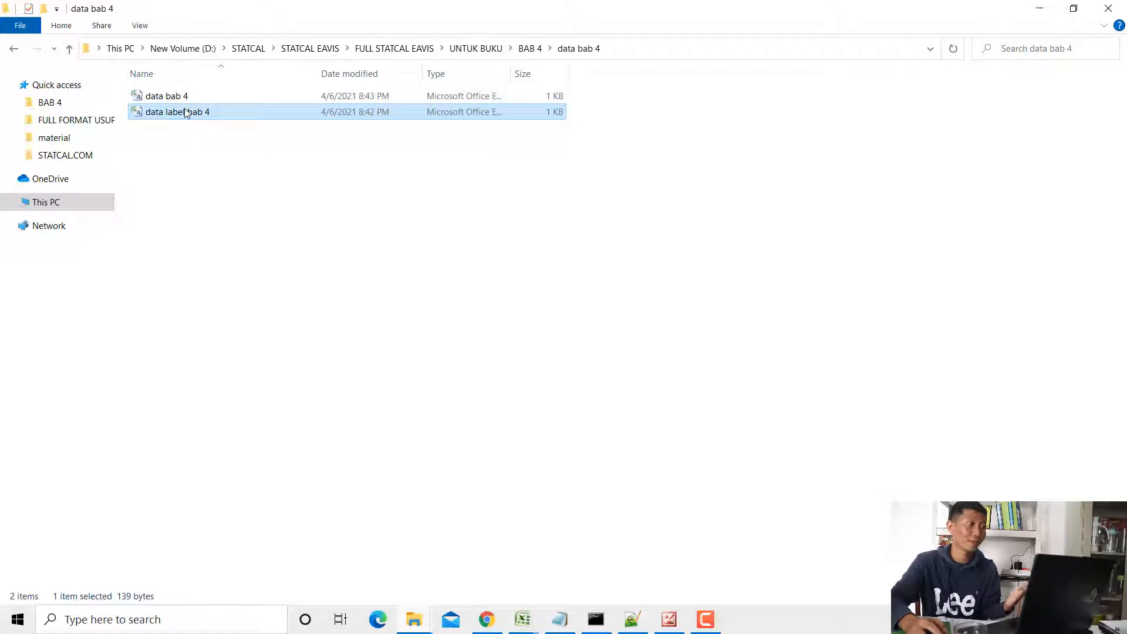
- Switch to the data bab 4 workbook in Excel and widen the Perusahaan and Tahun columns
click(527, 618)
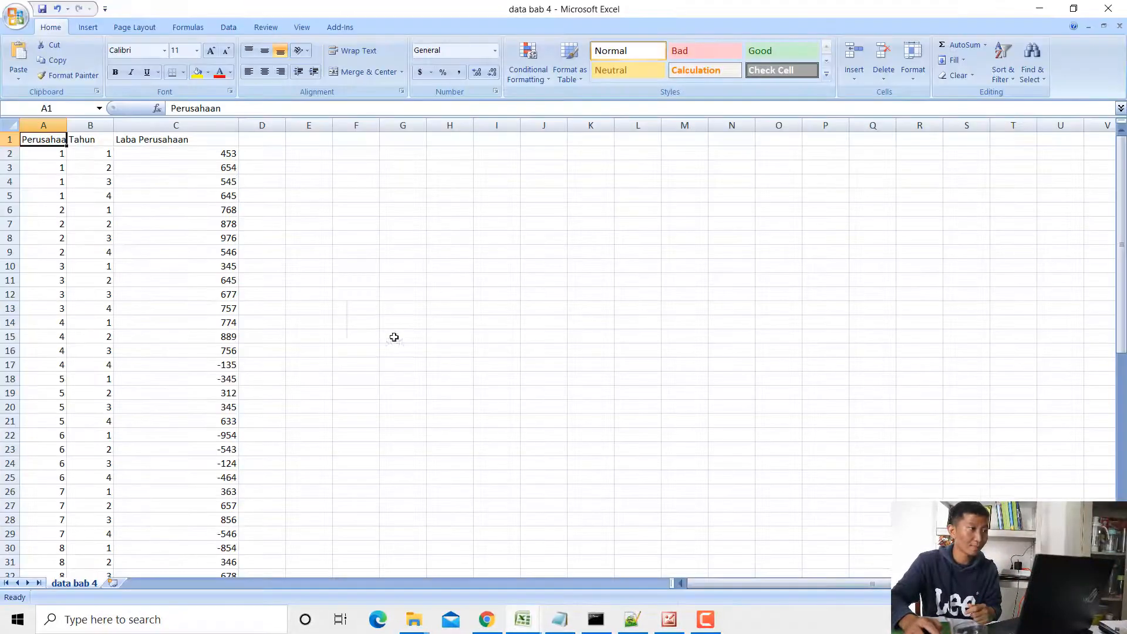
click(489, 558)
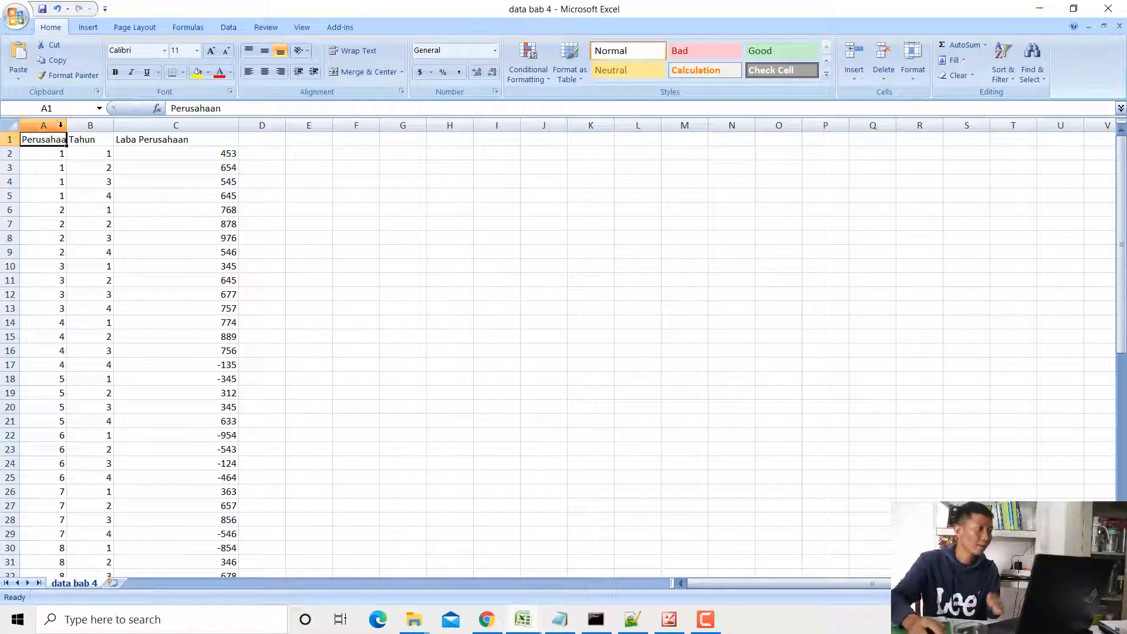
drag(67, 125, 111, 156)
drag(163, 129, 194, 128)
click(222, 183)
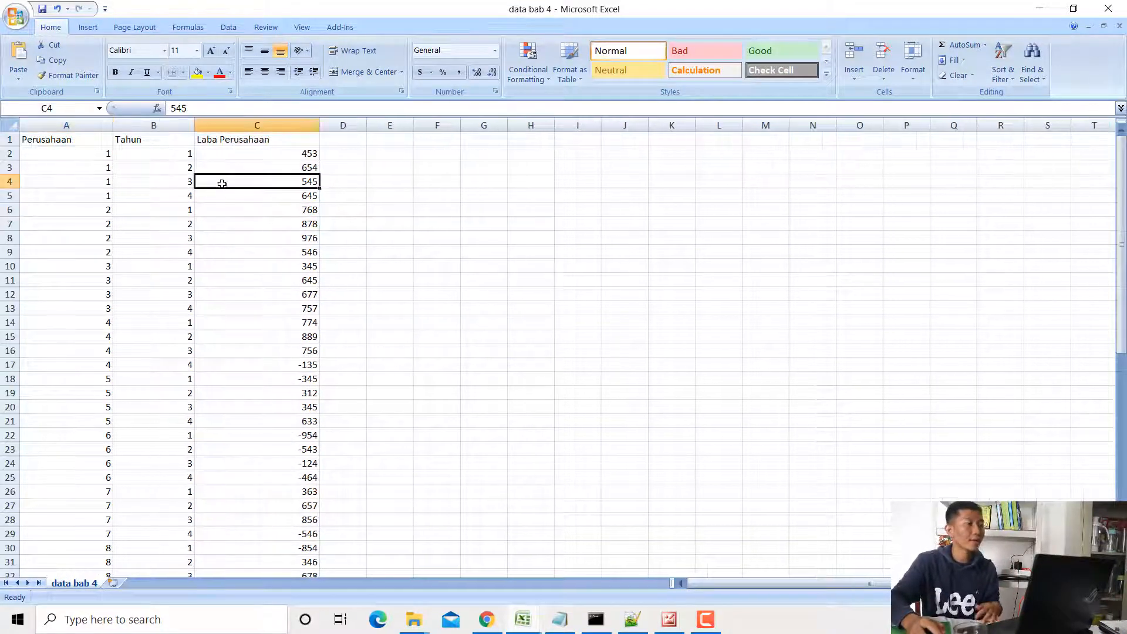
- Review the Perusahaan, Tahun and Laba Perusahaan headings in row 1
click(68, 139)
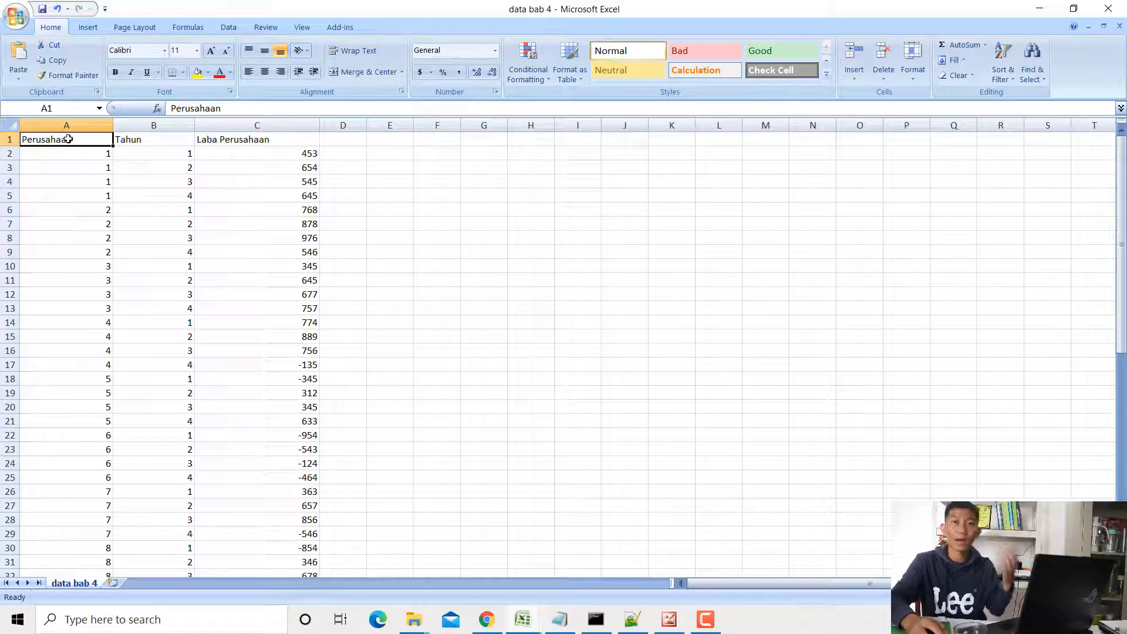
click(152, 139)
click(236, 140)
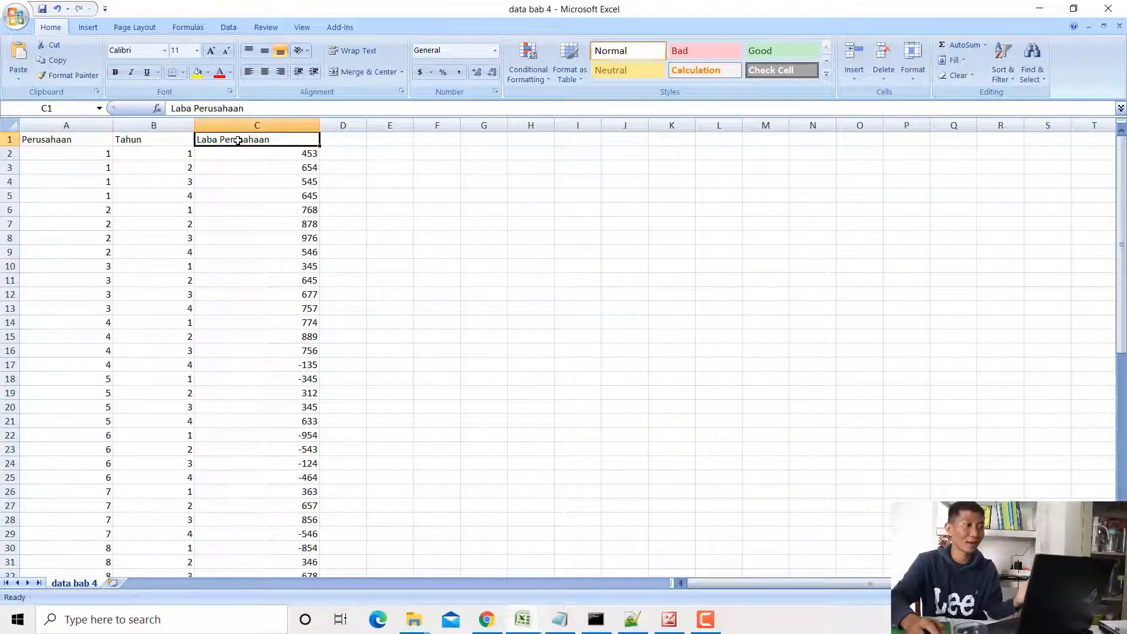
- Fill the company 1 cells A2:A5 with yellow and the company 2 cells A6:A9 with light blue
click(98, 157)
drag(96, 156, 113, 251)
click(126, 154)
click(208, 72)
click(230, 176)
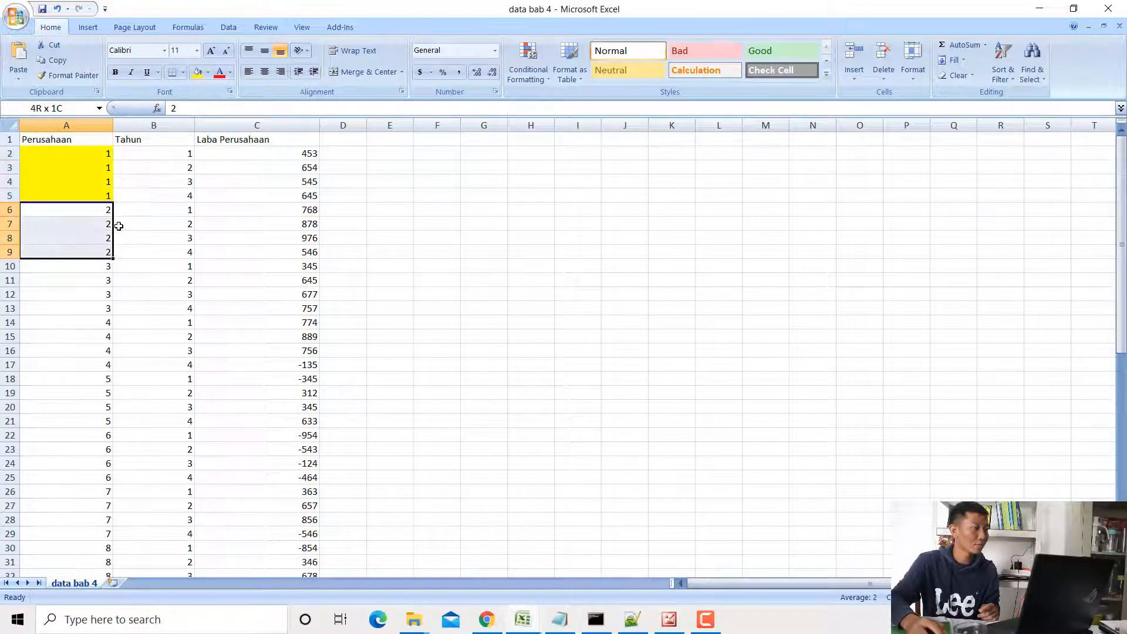
click(207, 71)
click(243, 125)
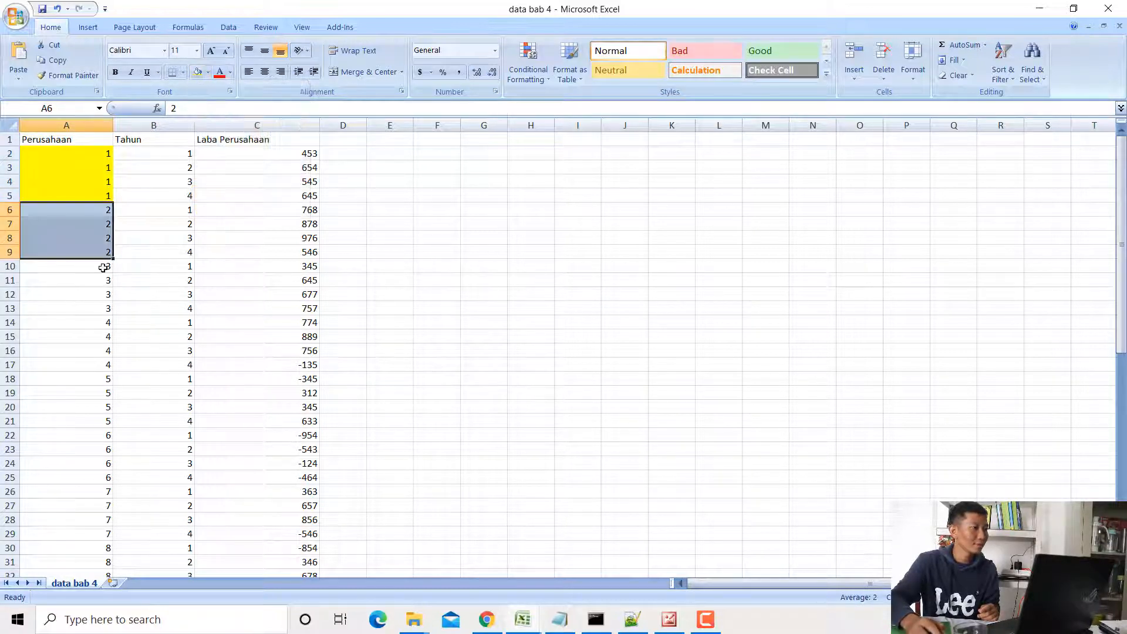
- Fill the company 15 cells A58:A61 with light red
scroll(103, 267, down, 16)
drag(108, 268, 111, 309)
click(208, 72)
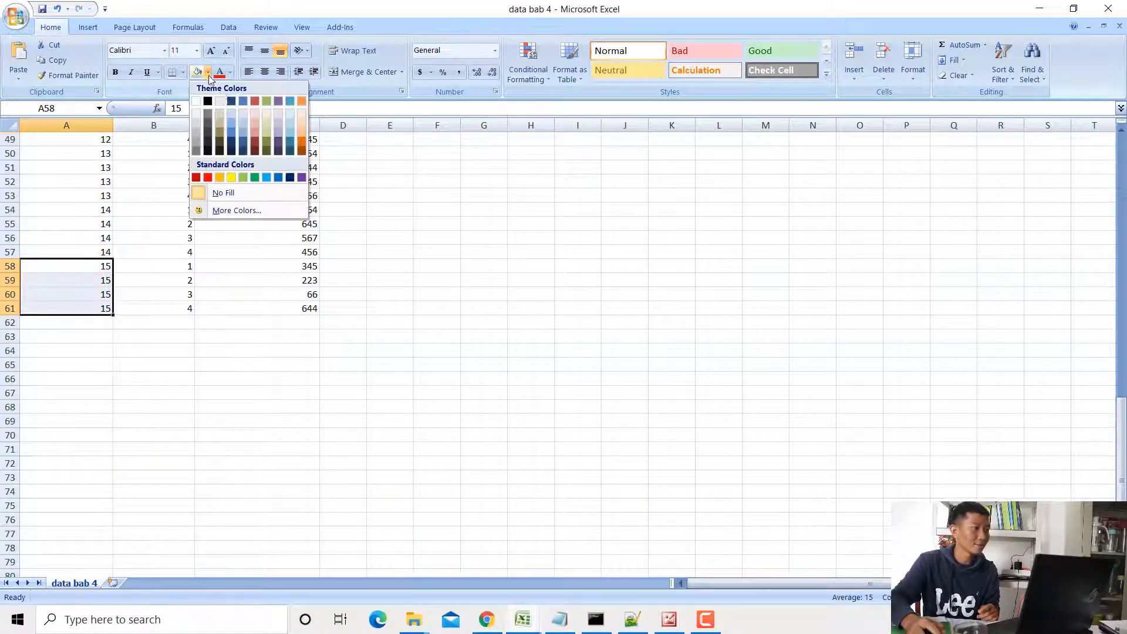
click(253, 132)
scroll(263, 269, up, 11)
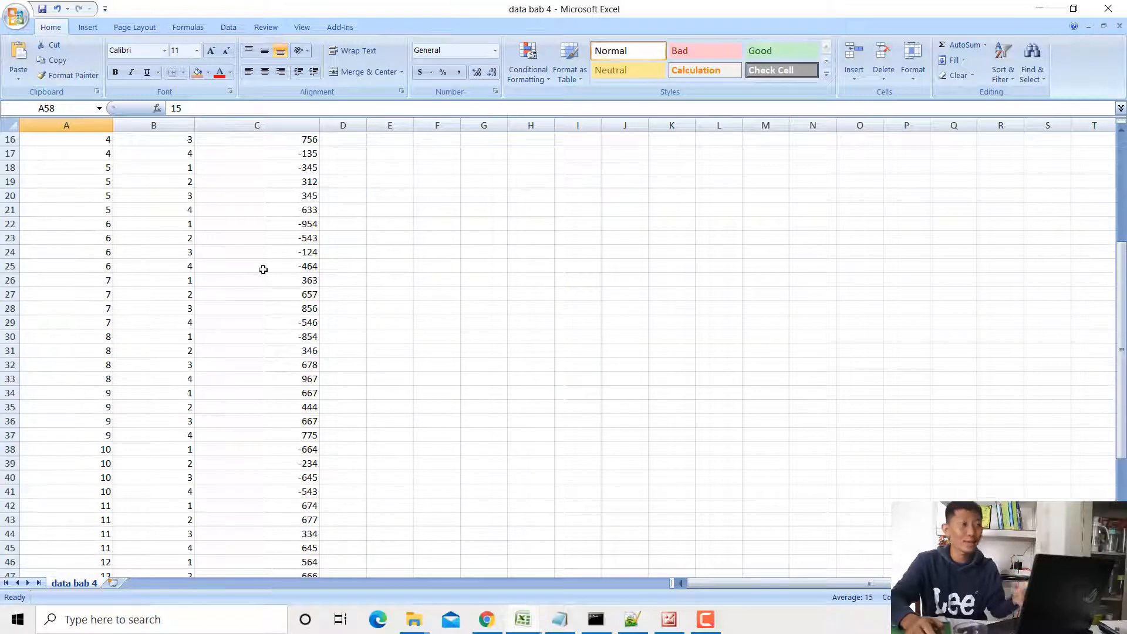
scroll(263, 269, up, 5)
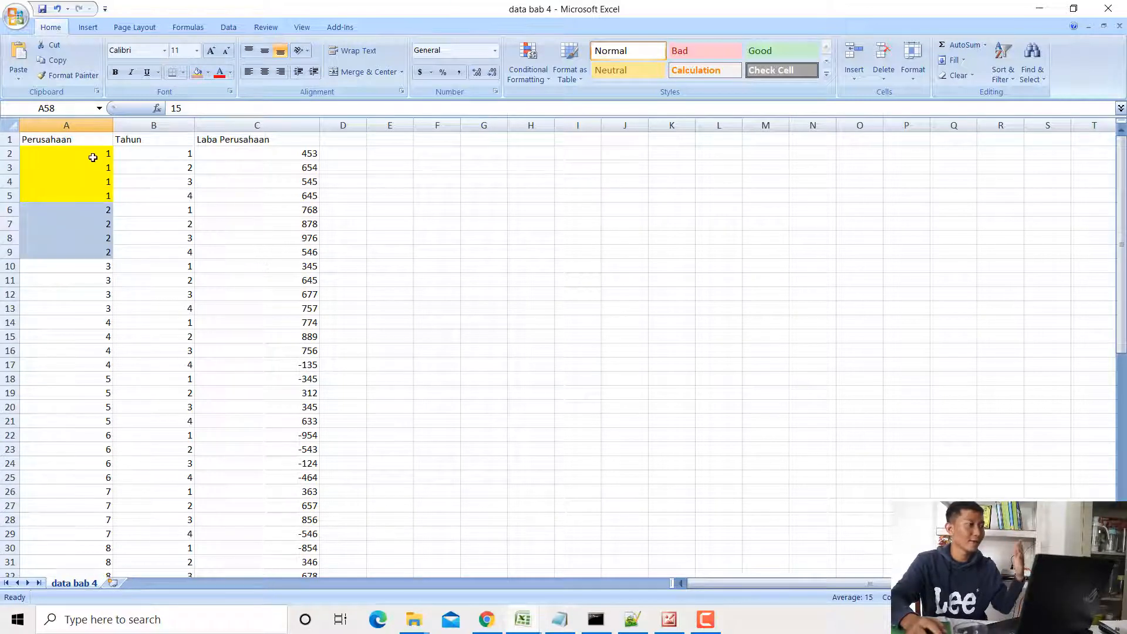
- Fill the year 1 cells B2, B6 and B10 in the Tahun column with blue
click(167, 153)
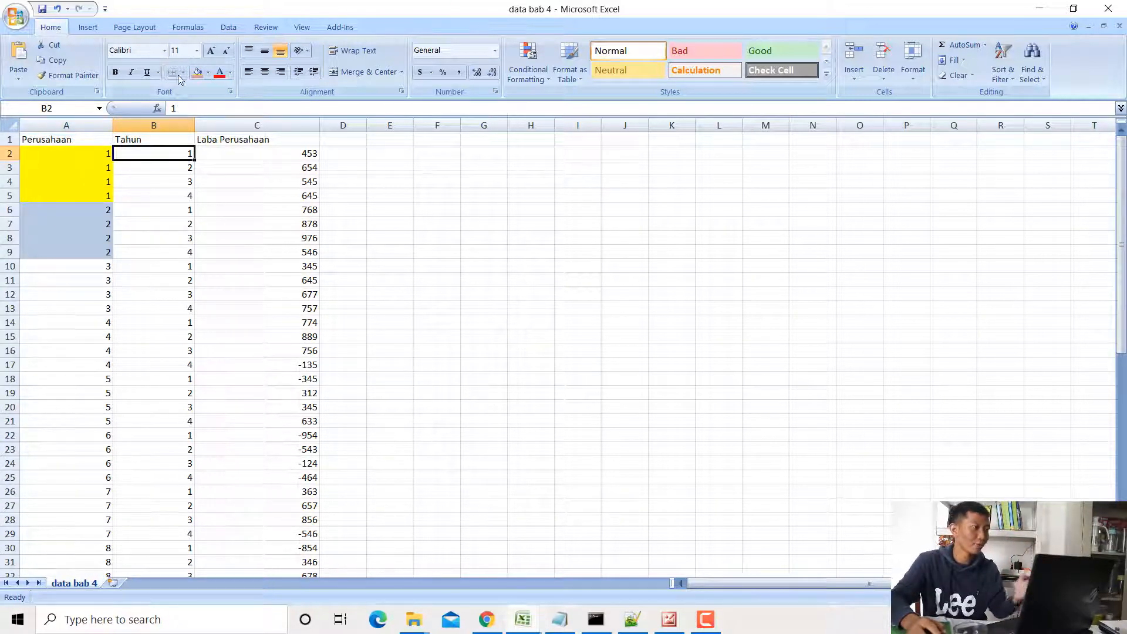
click(208, 71)
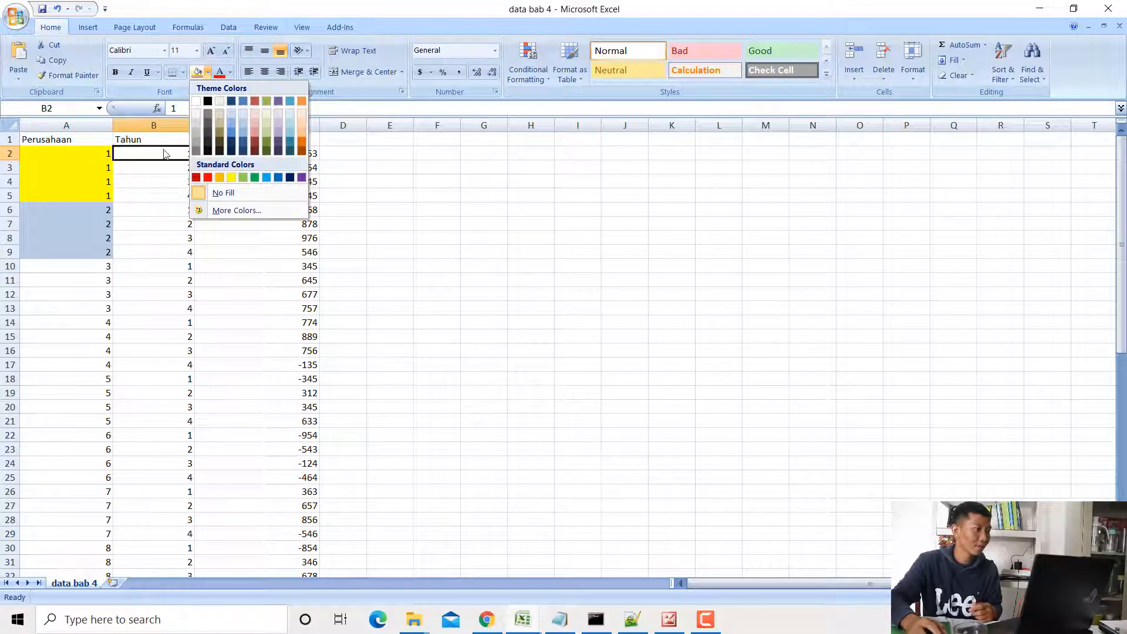
click(233, 141)
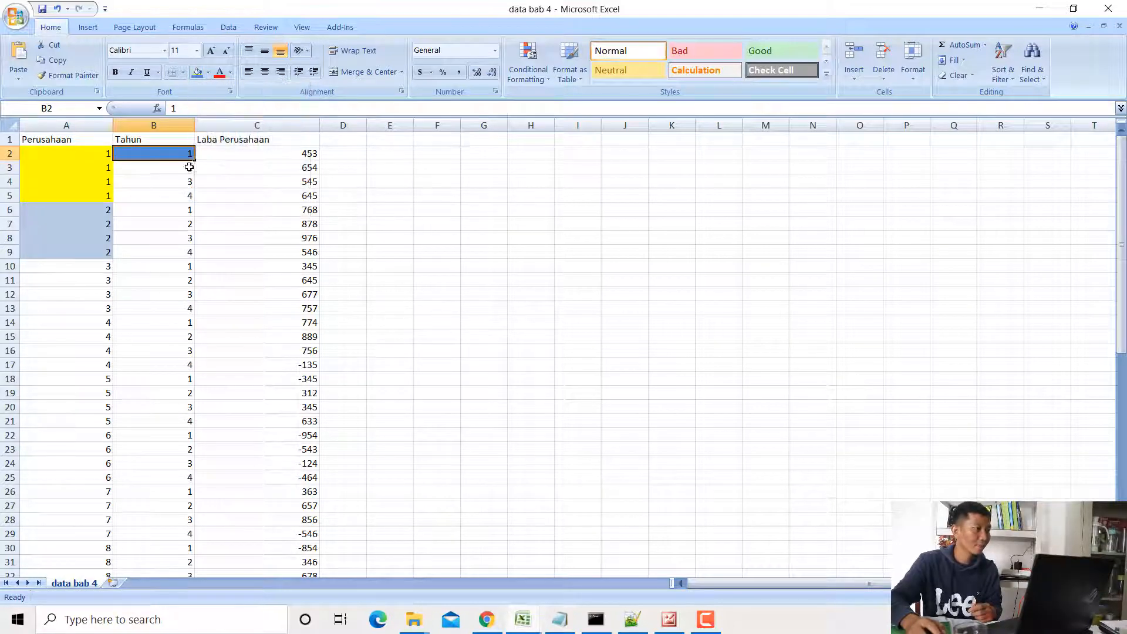
click(187, 209)
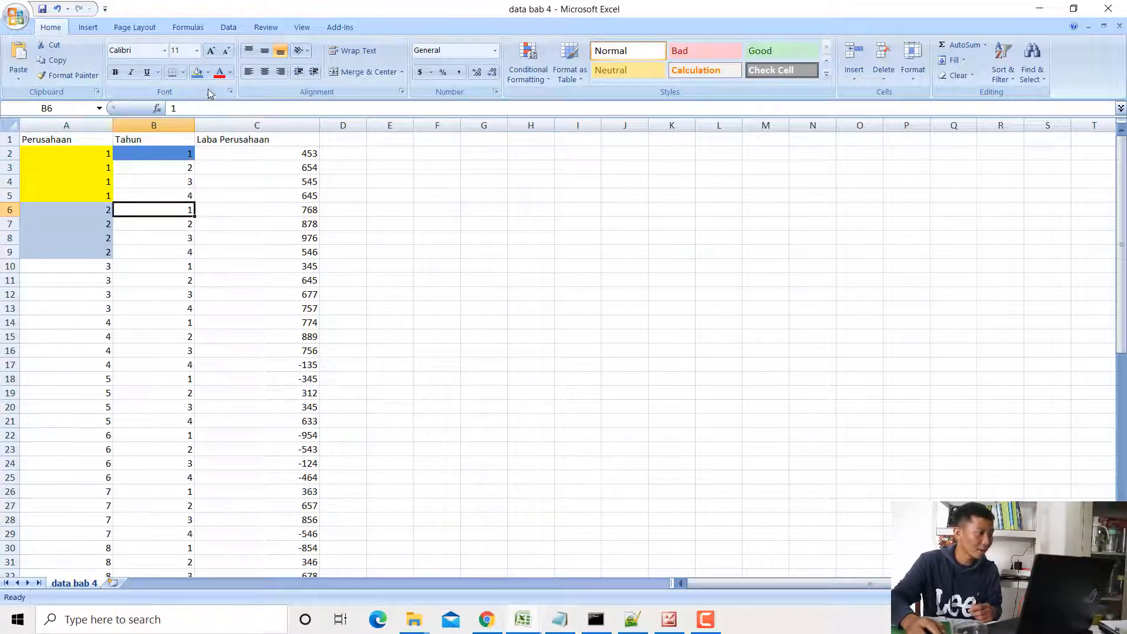
click(197, 71)
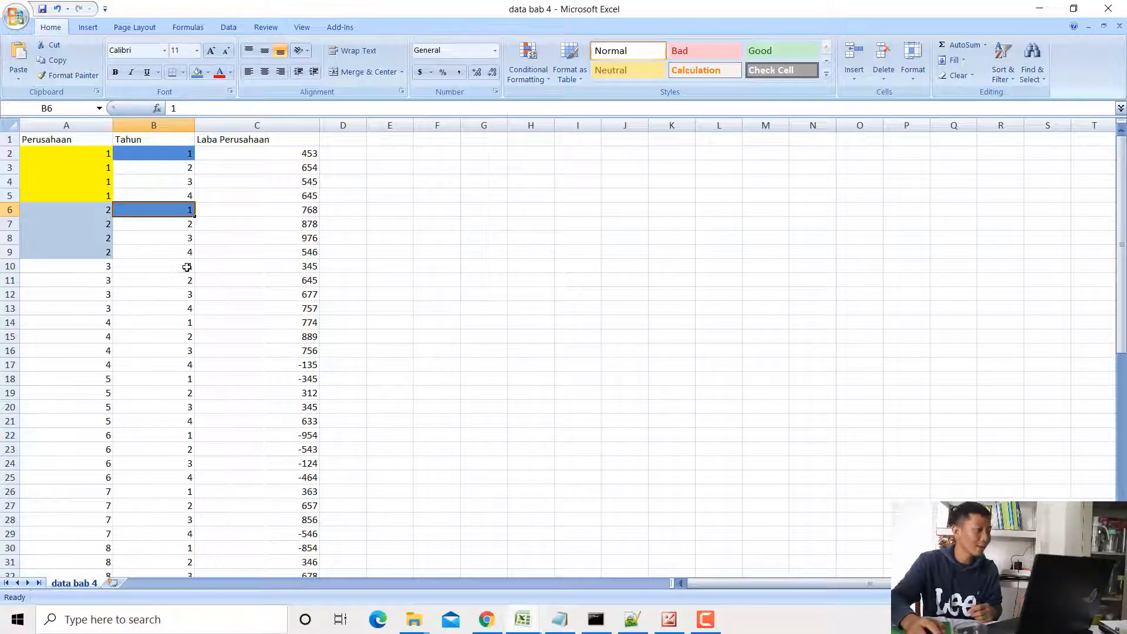
click(187, 267)
click(200, 73)
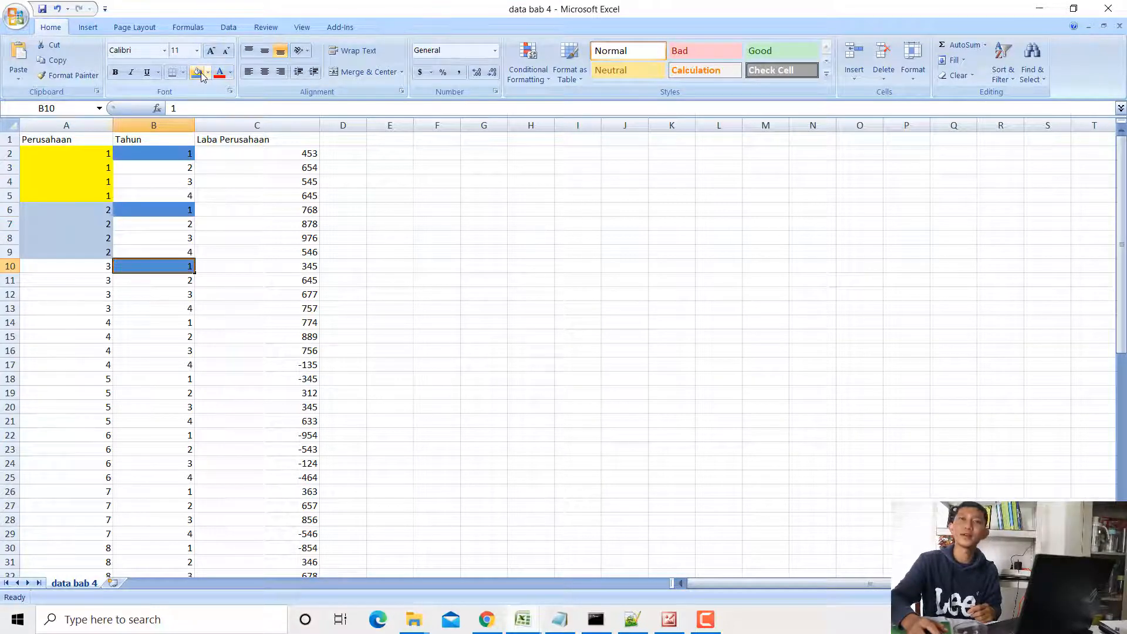
- Fill the year 2 cells B3, B7 and B11 in the Tahun column with light red
click(190, 168)
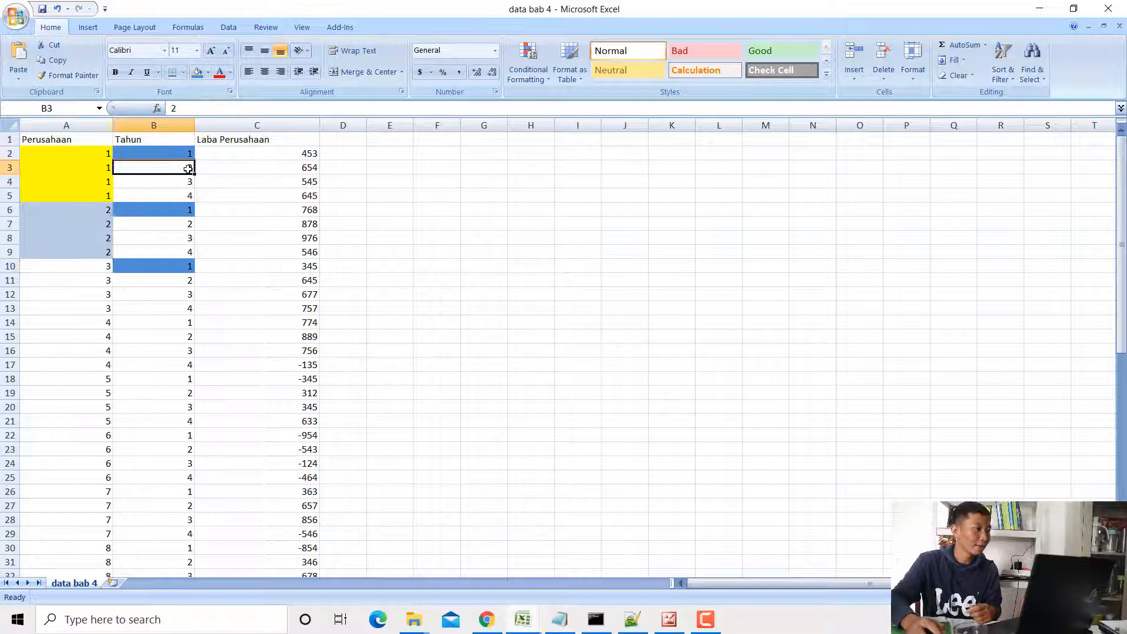
click(209, 73)
click(255, 129)
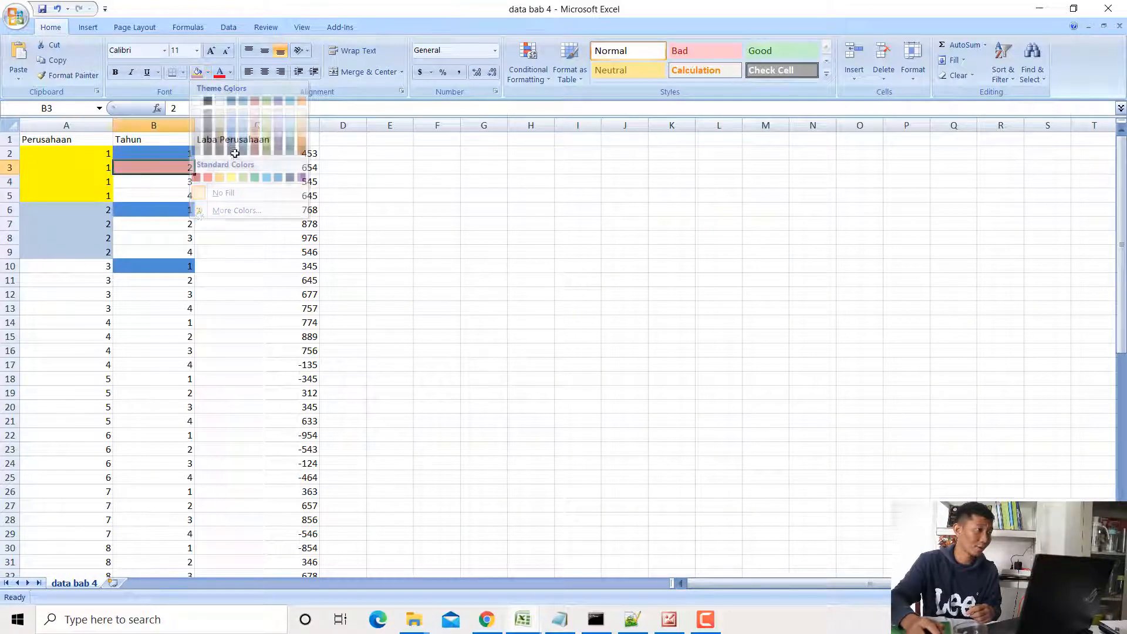
click(183, 224)
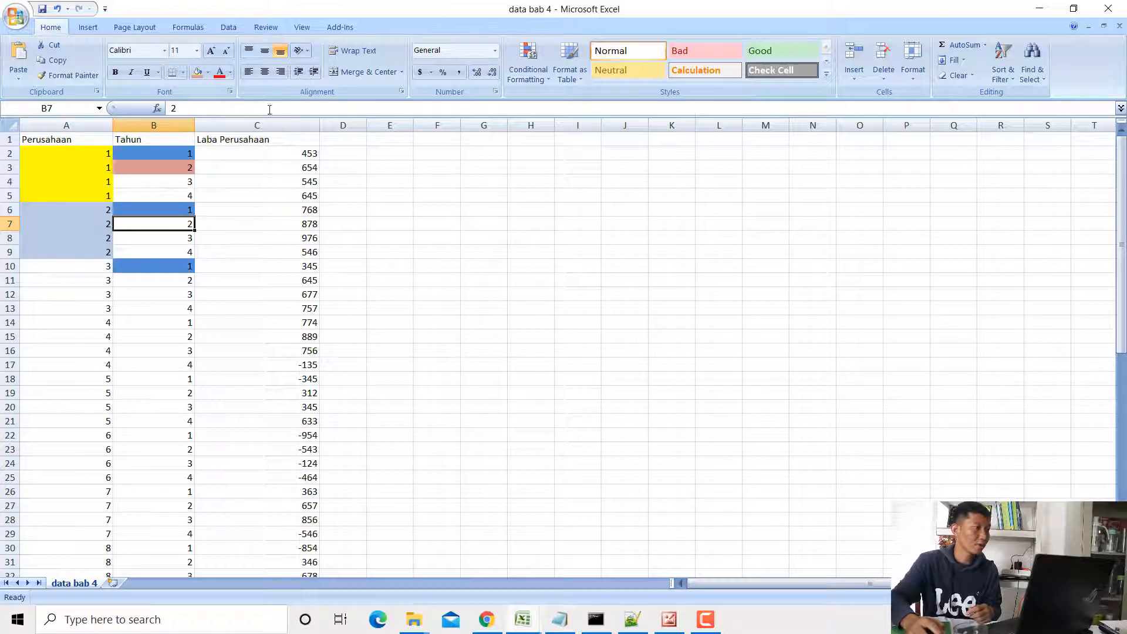
click(196, 76)
click(178, 277)
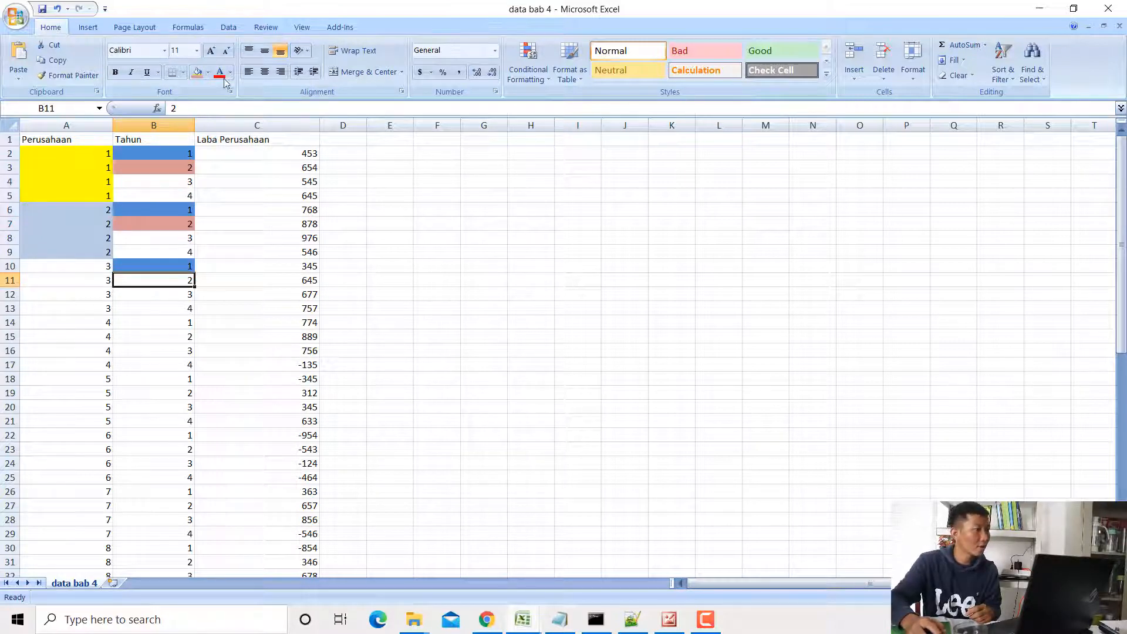
click(197, 73)
click(201, 178)
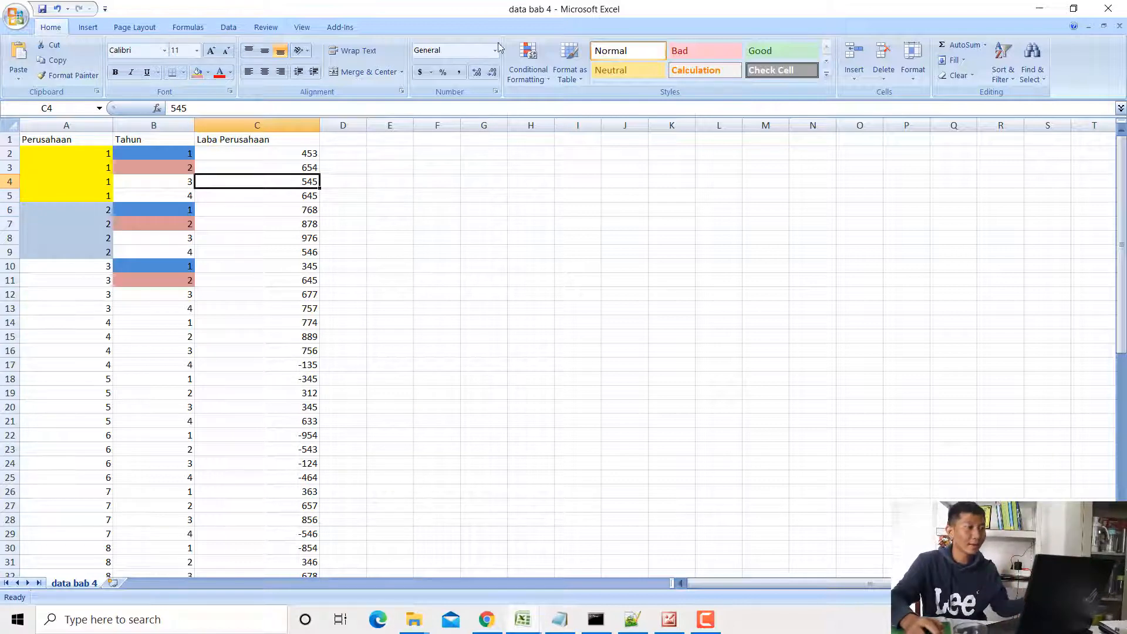
- Switch to the data label bab 4 workbook and select the first company label, HJFT, in A2
click(532, 624)
click(573, 565)
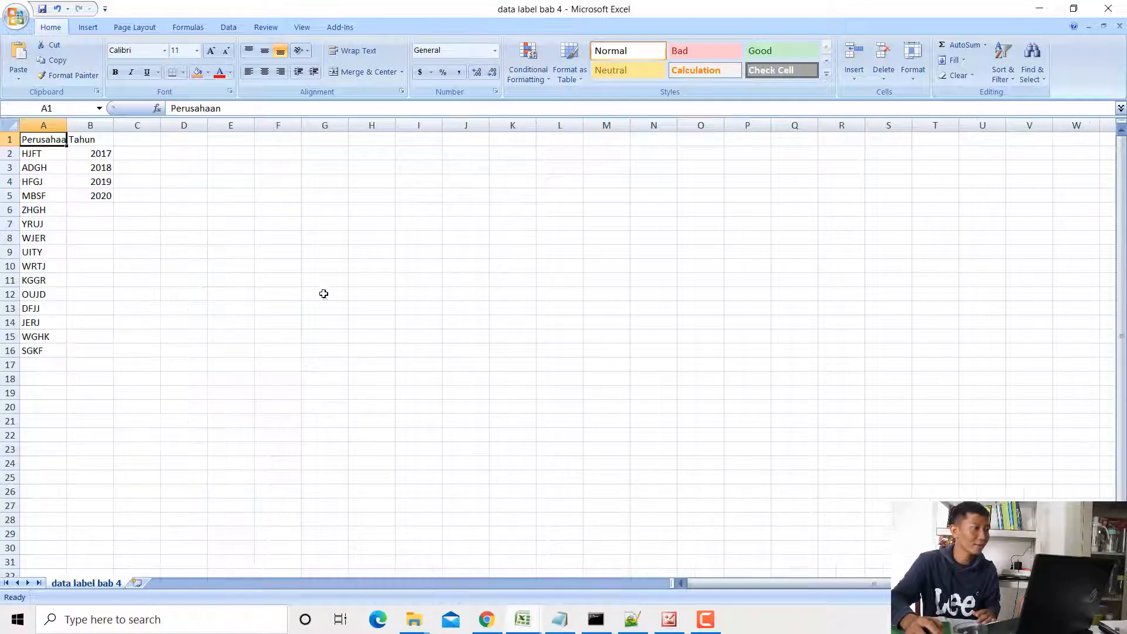
click(213, 254)
click(44, 153)
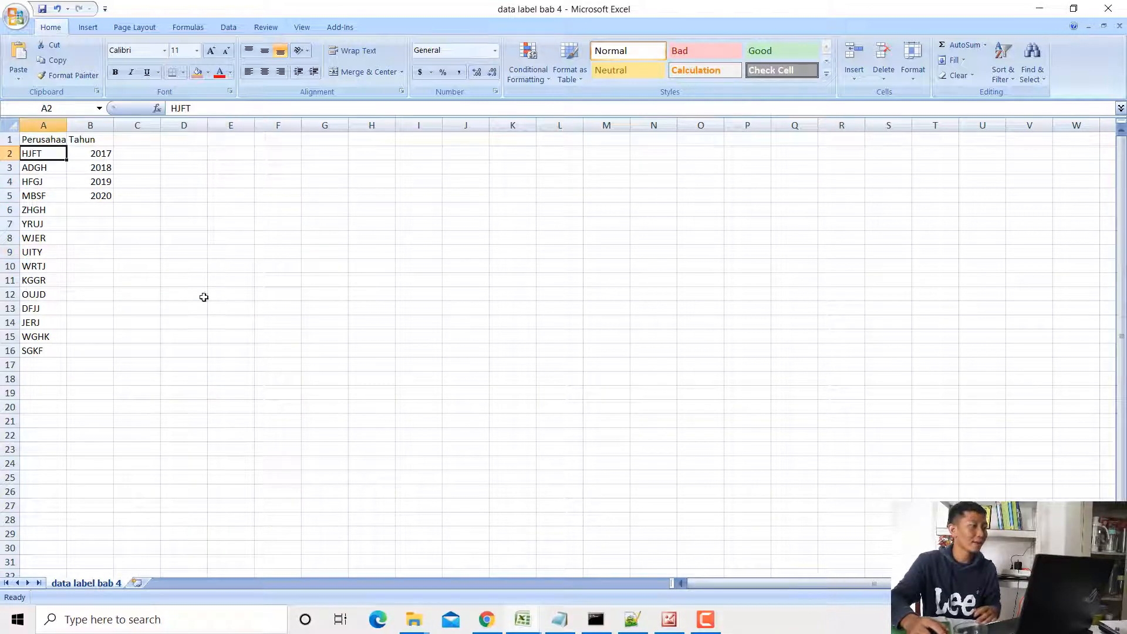
- Compare the company code 1 rows A2:A5 in data bab 4 with their label in data label bab 4
click(523, 621)
click(487, 579)
drag(94, 160, 100, 196)
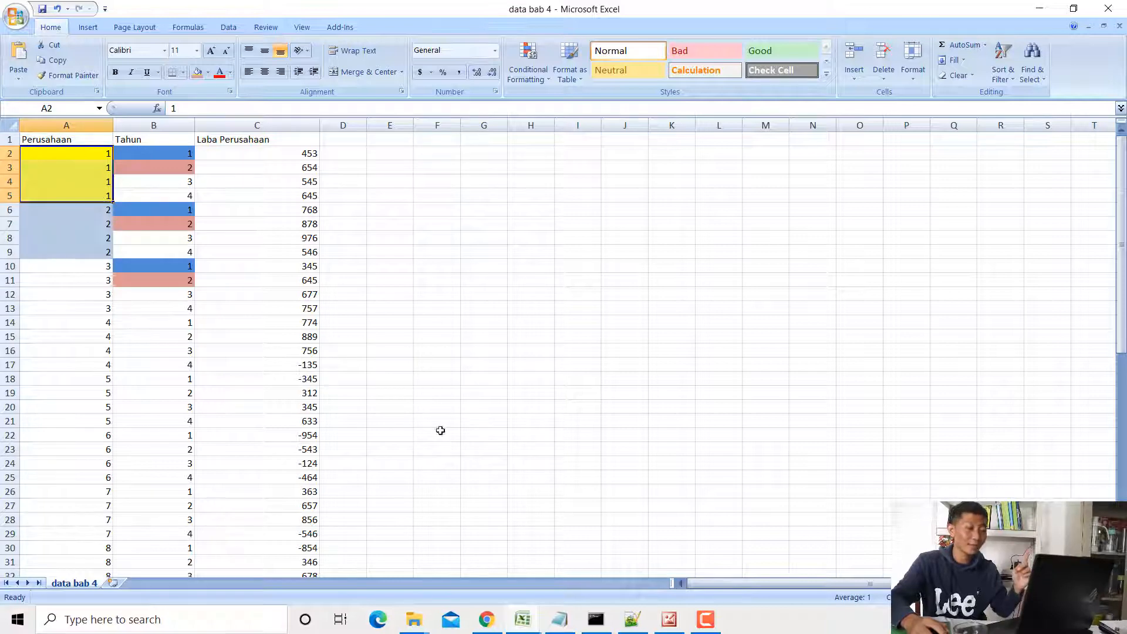
click(535, 621)
click(611, 555)
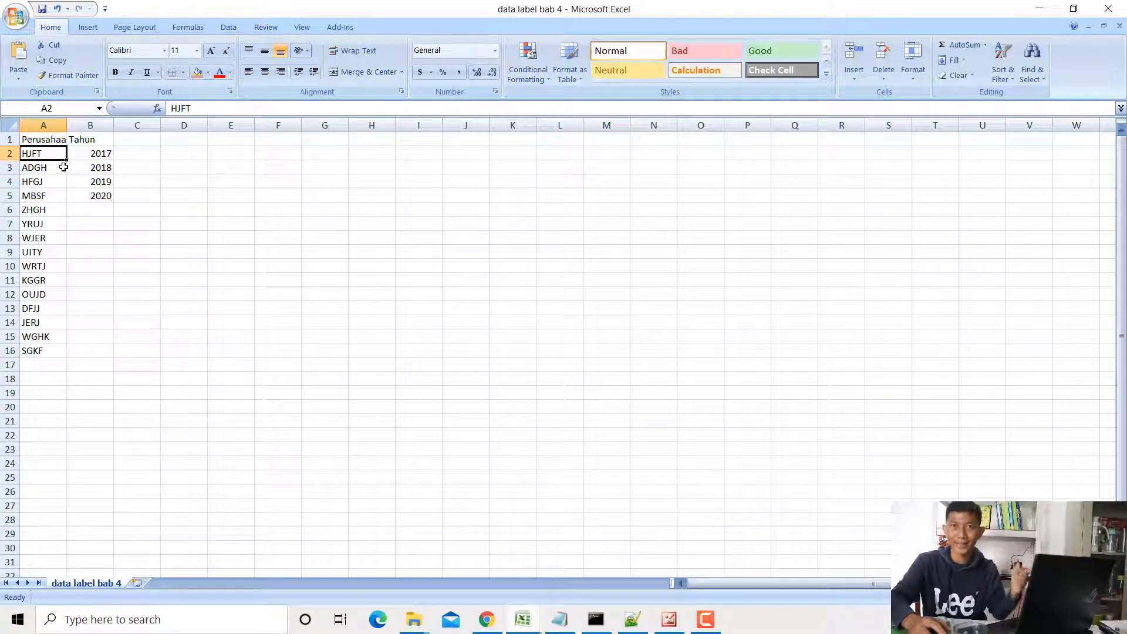
- Compare the company code 2 rows A6:A9 in data bab 4 with the label ADGH in data label bab 4
click(1038, 8)
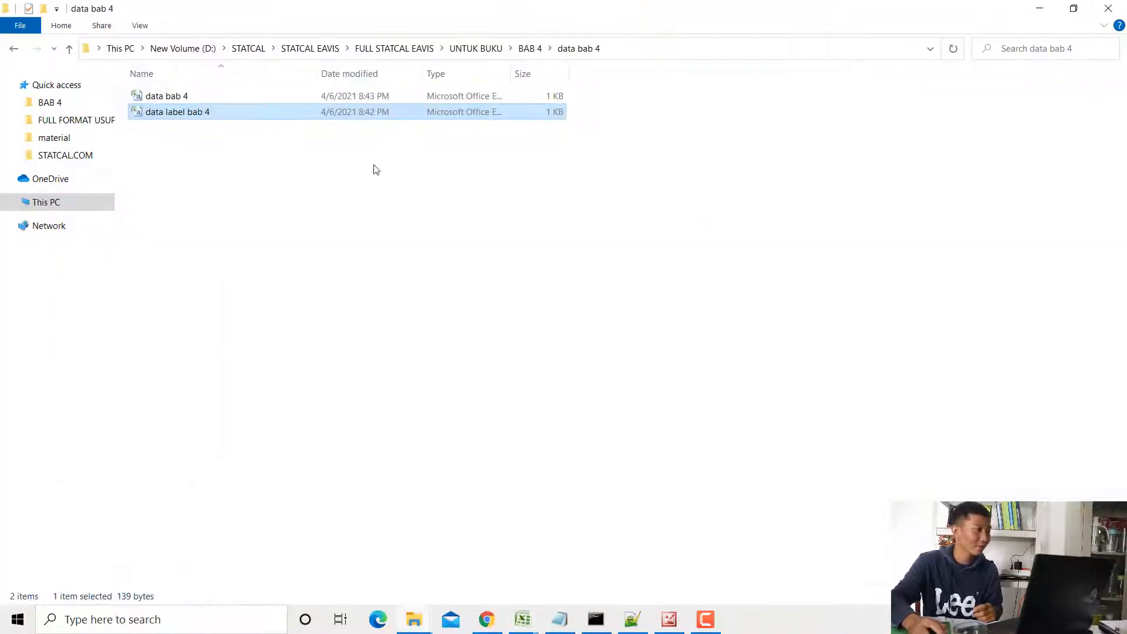
click(457, 559)
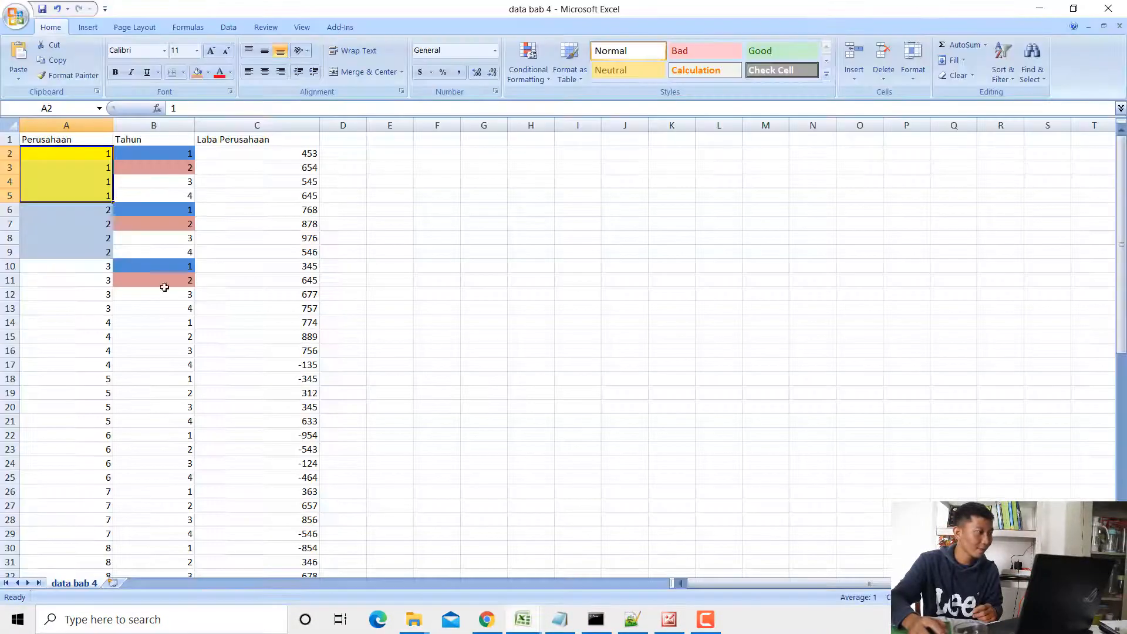
drag(92, 216, 104, 253)
click(1038, 8)
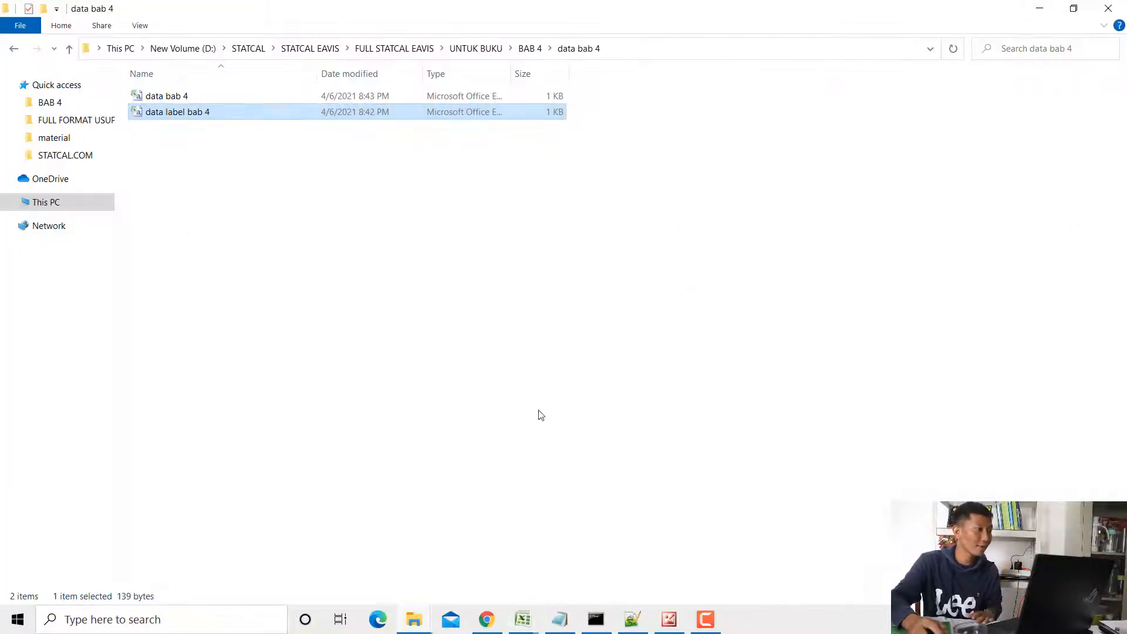
click(573, 581)
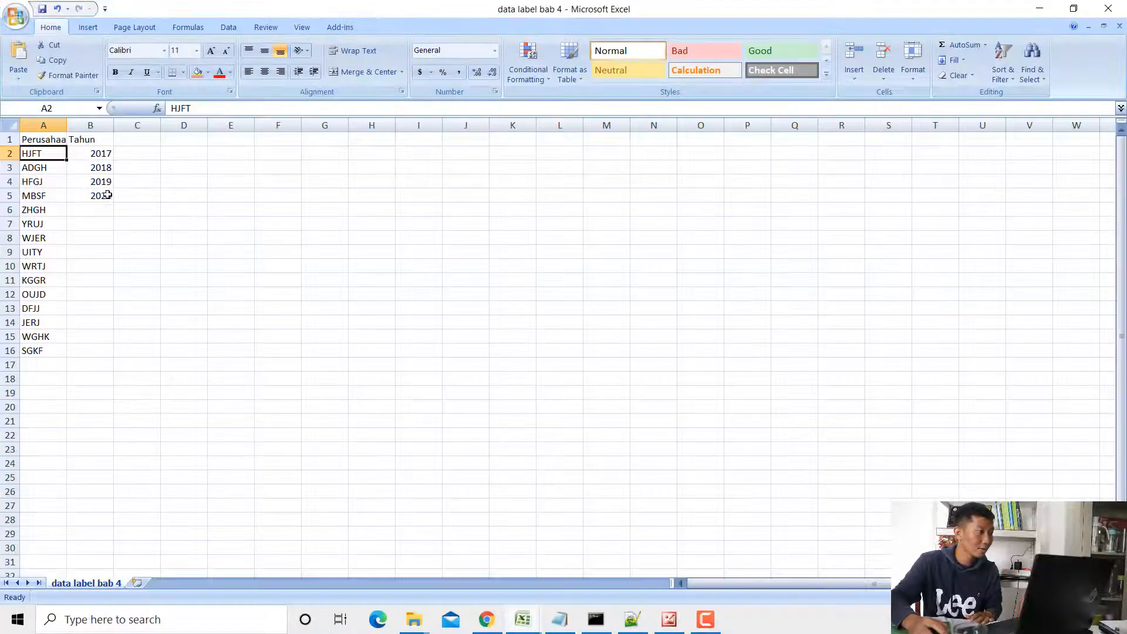
click(48, 167)
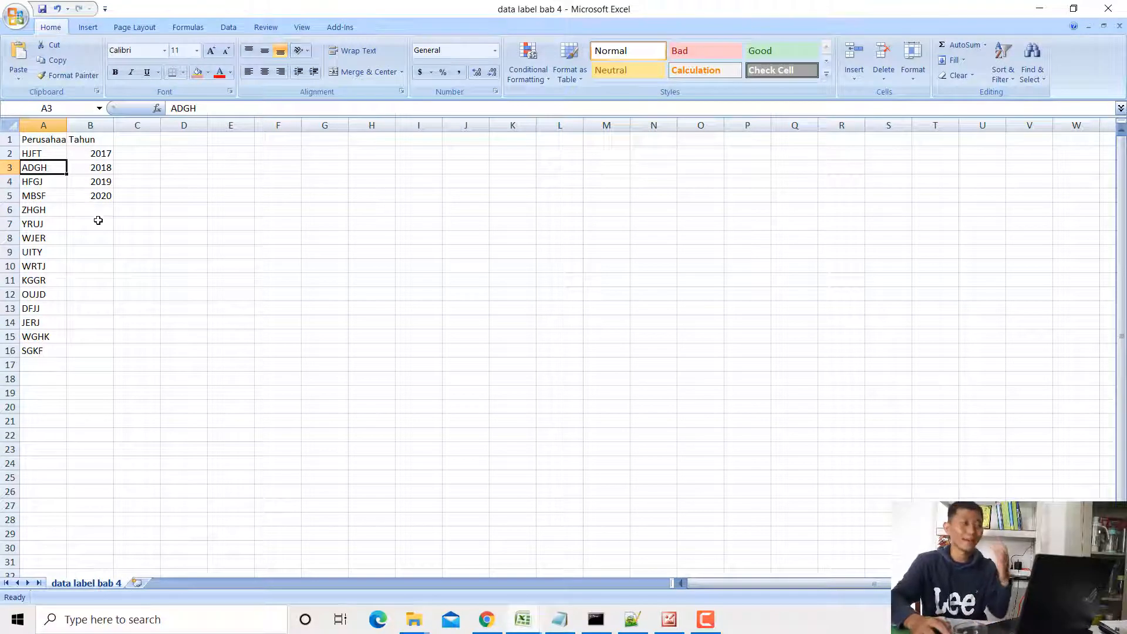
- Compare the company code 3 rows A10:A13 in data bab 4 with the label HFGJ in data label bab 4
mouse_move(536, 622)
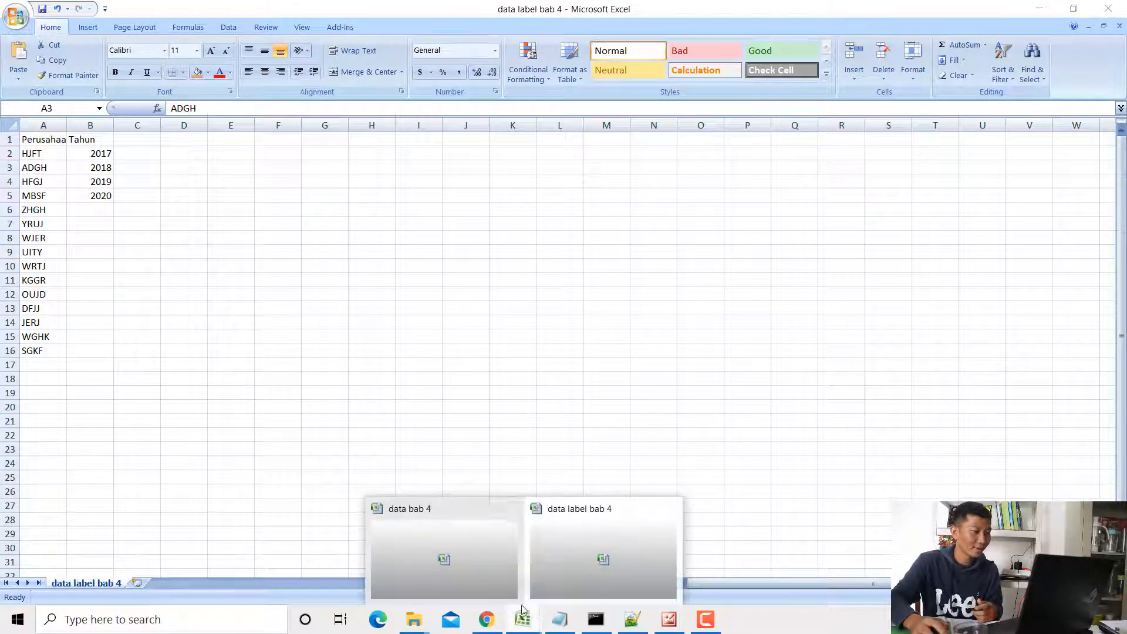
click(468, 548)
drag(102, 271, 92, 306)
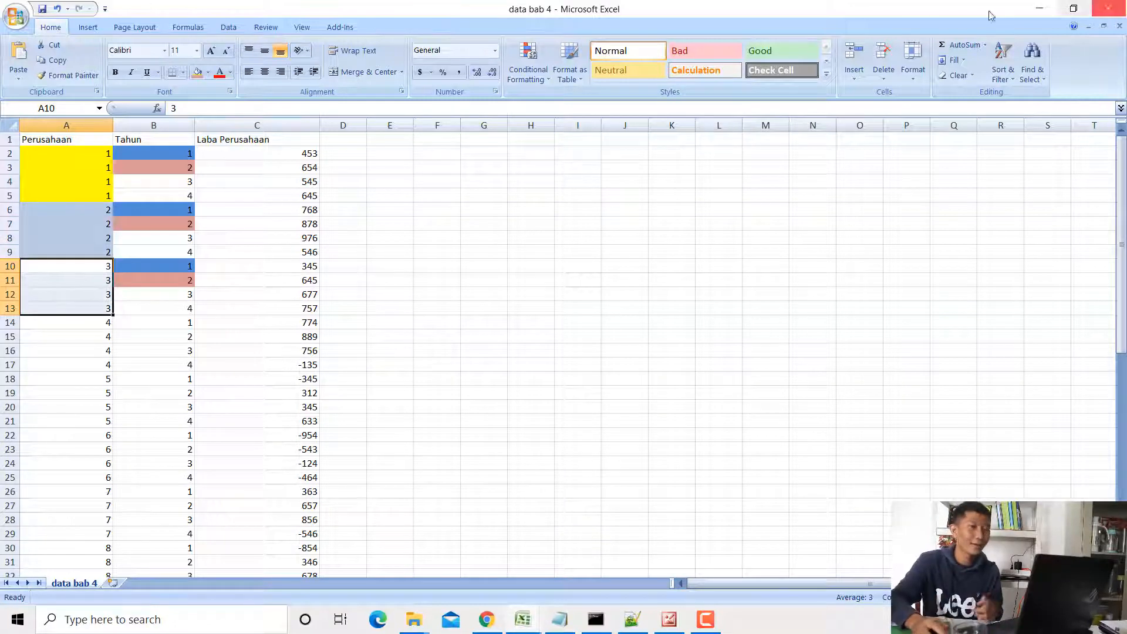
click(1039, 8)
mouse_move(524, 621)
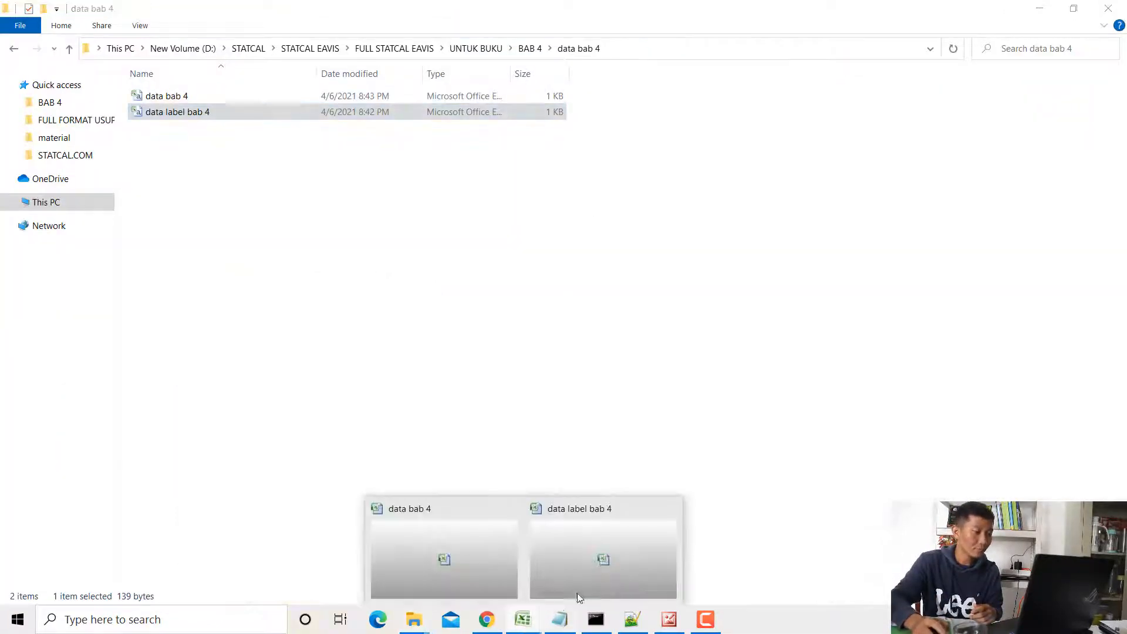
click(586, 581)
click(44, 183)
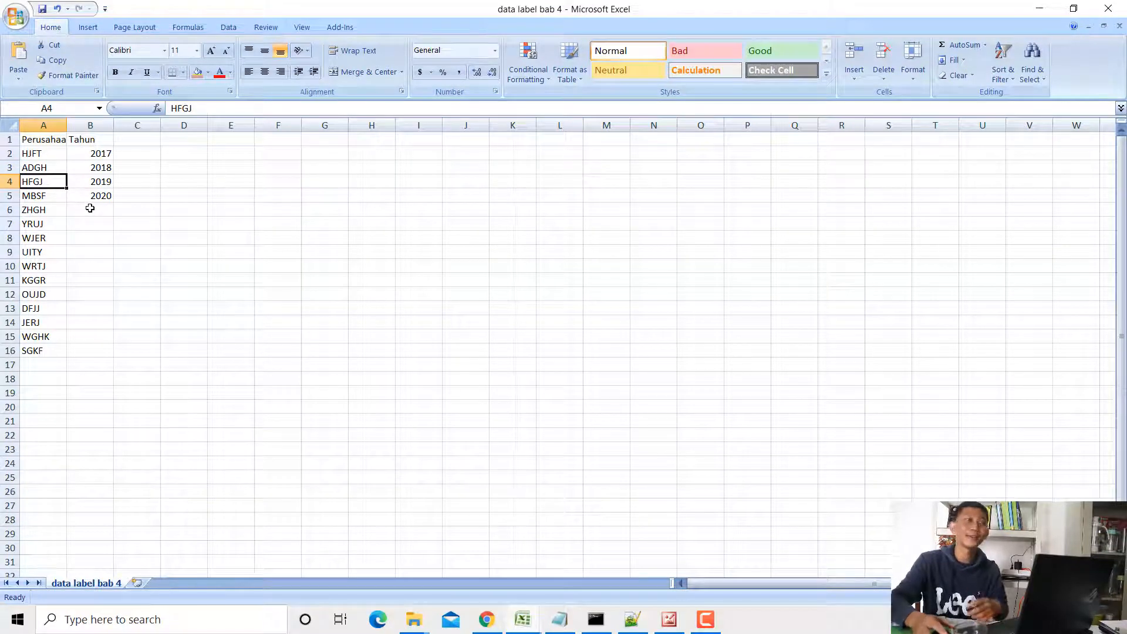
- Compare the company code 15 rows A58:A61 in data bab 4 with the last label, SGKF, in data label bab 4
click(1039, 8)
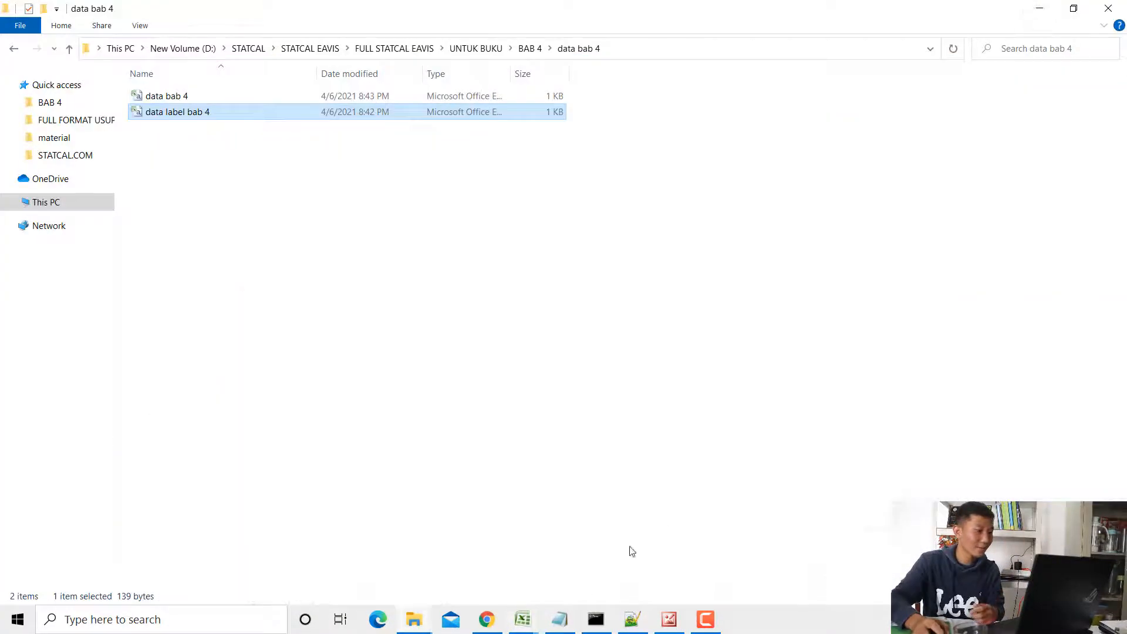
mouse_move(528, 627)
click(494, 575)
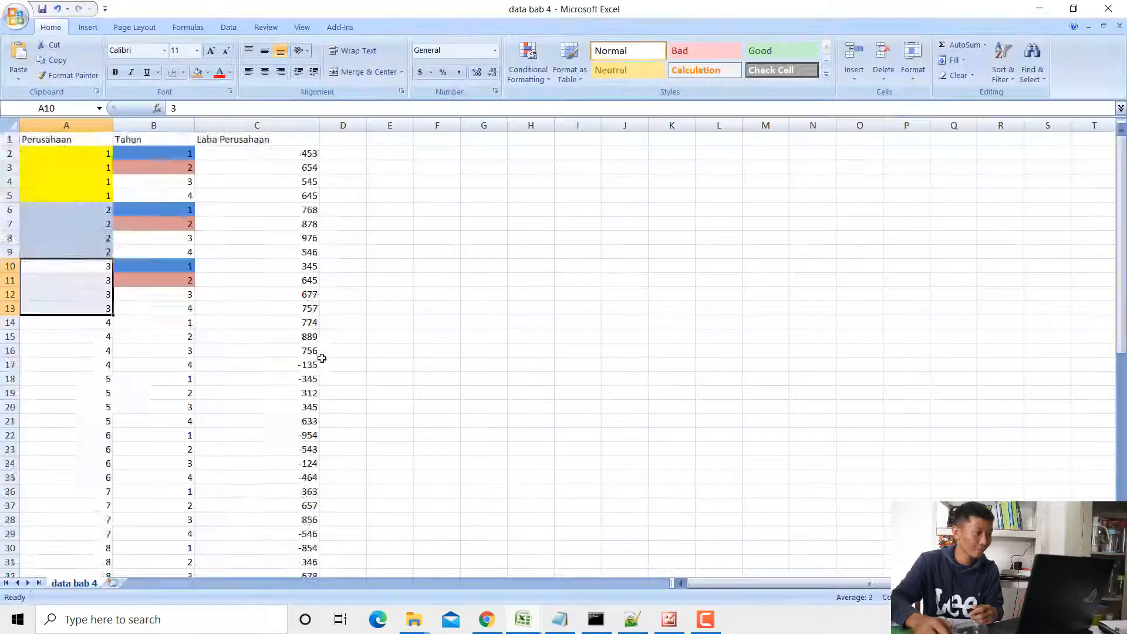
scroll(130, 414, down, 2)
drag(88, 394, 101, 434)
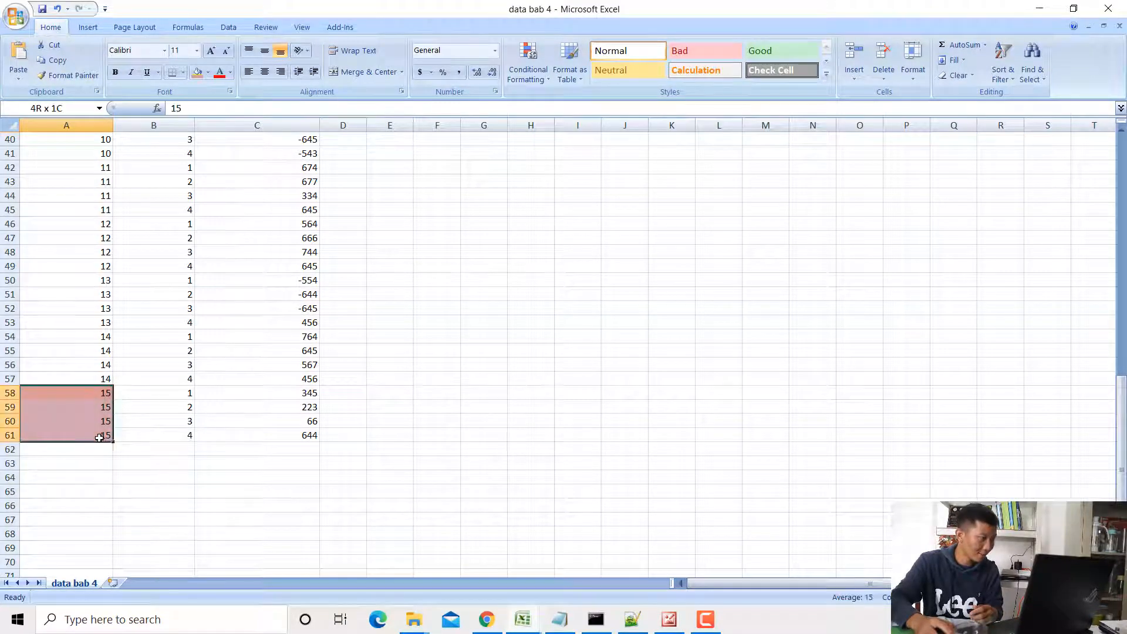
mouse_move(524, 627)
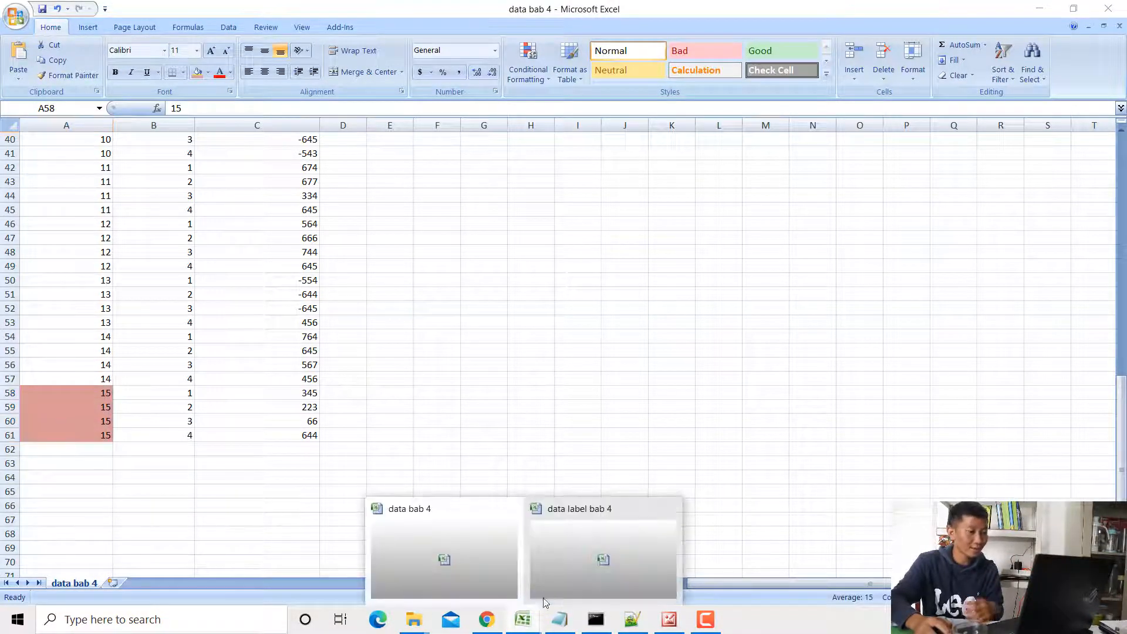
click(594, 544)
click(57, 351)
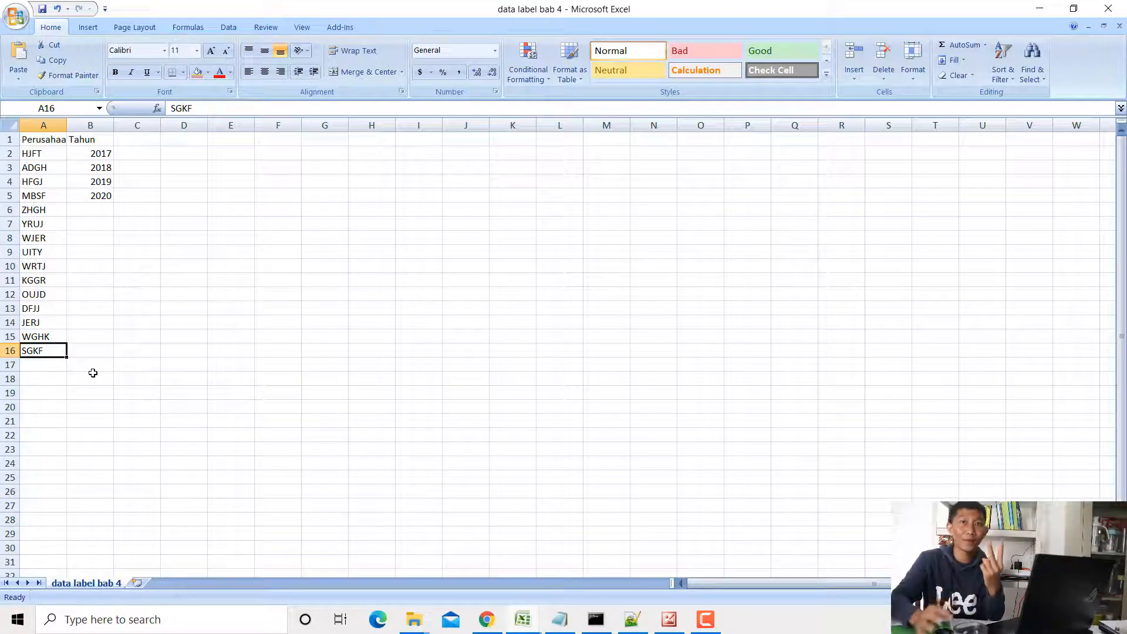
- Switch to the data bab 4 folder in File Explorer and point out the data bab 4 and data label bab 4 files
click(415, 619)
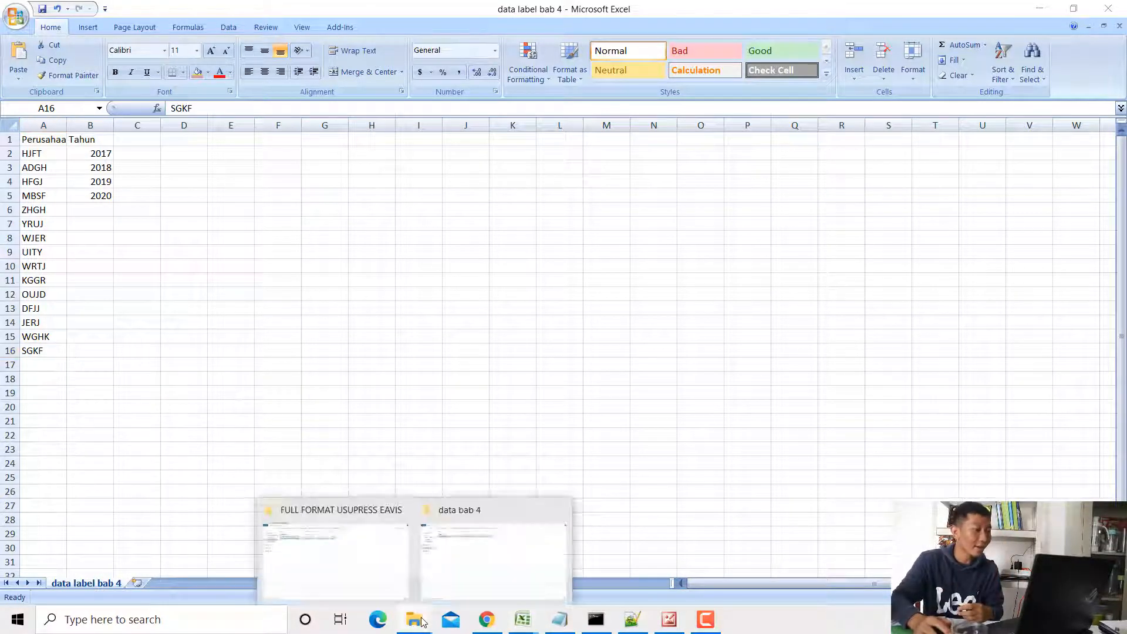
click(508, 517)
click(167, 98)
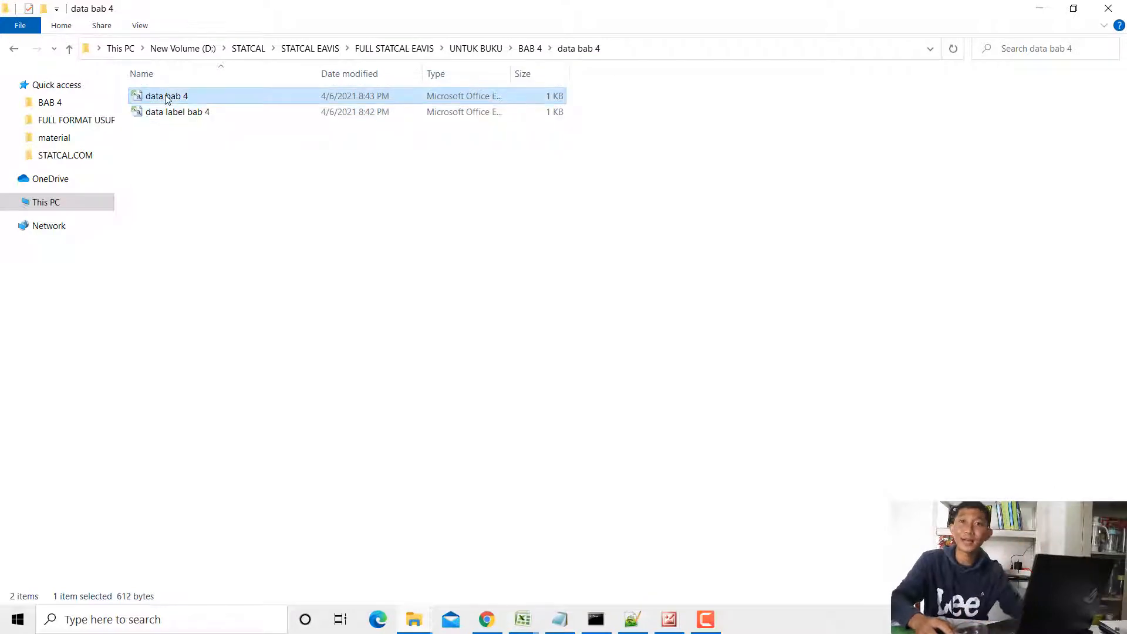
click(178, 111)
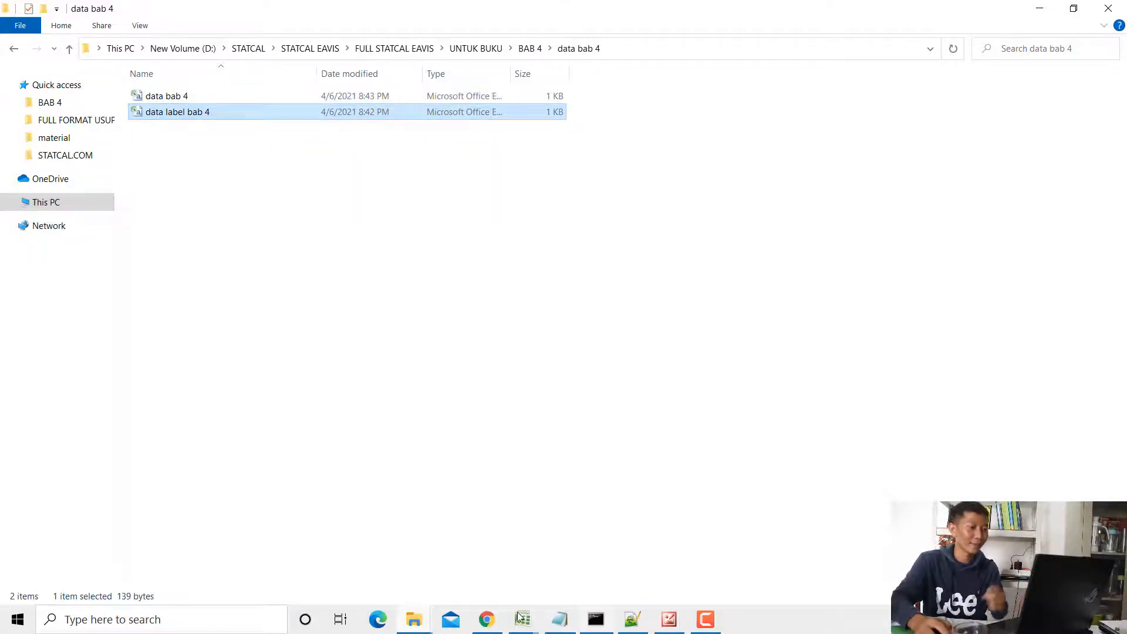
- Examine the year codes of companies 1 and 2 in the Tahun column of the data bab 4 workbook, ending on B2
mouse_move(520, 616)
click(462, 555)
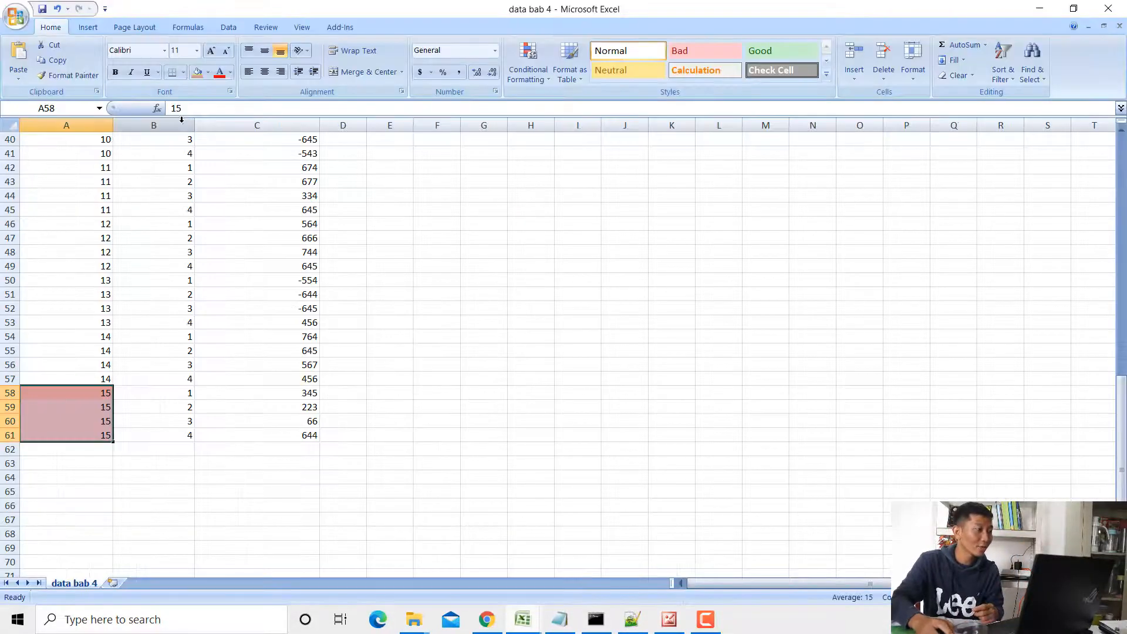
scroll(185, 154, up, 13)
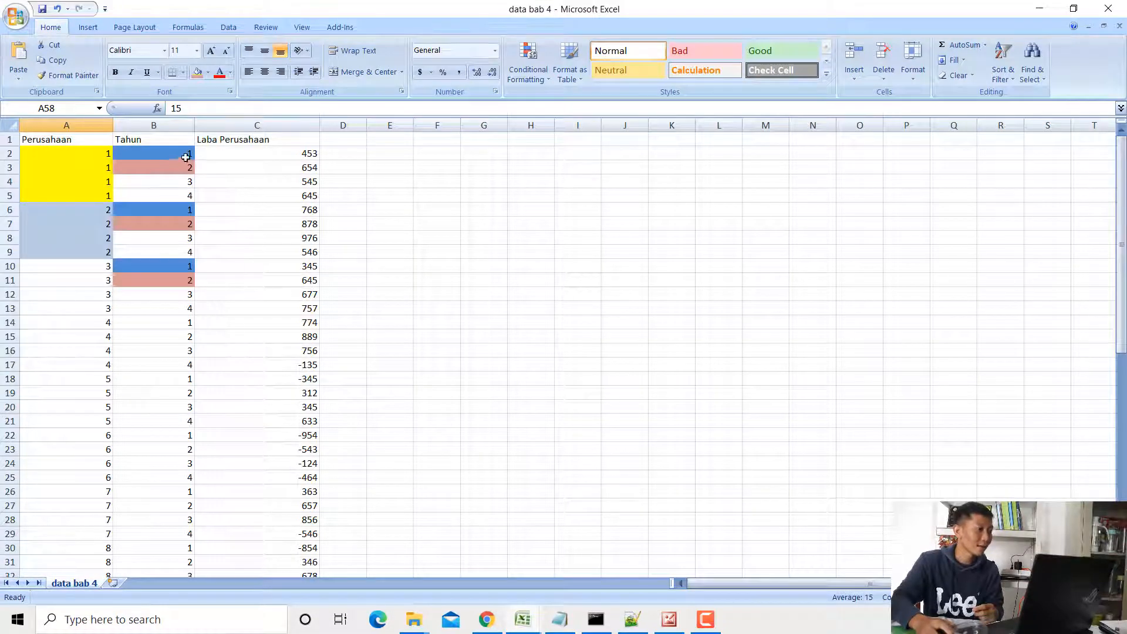
click(186, 155)
click(189, 170)
click(191, 183)
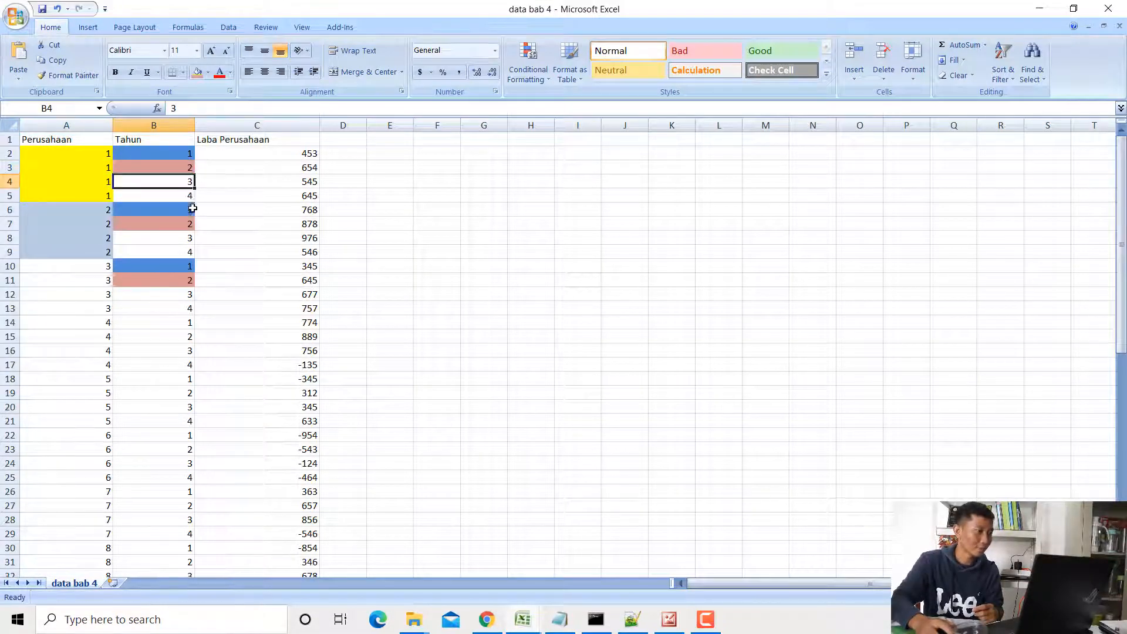
click(193, 209)
click(190, 224)
click(187, 238)
click(186, 252)
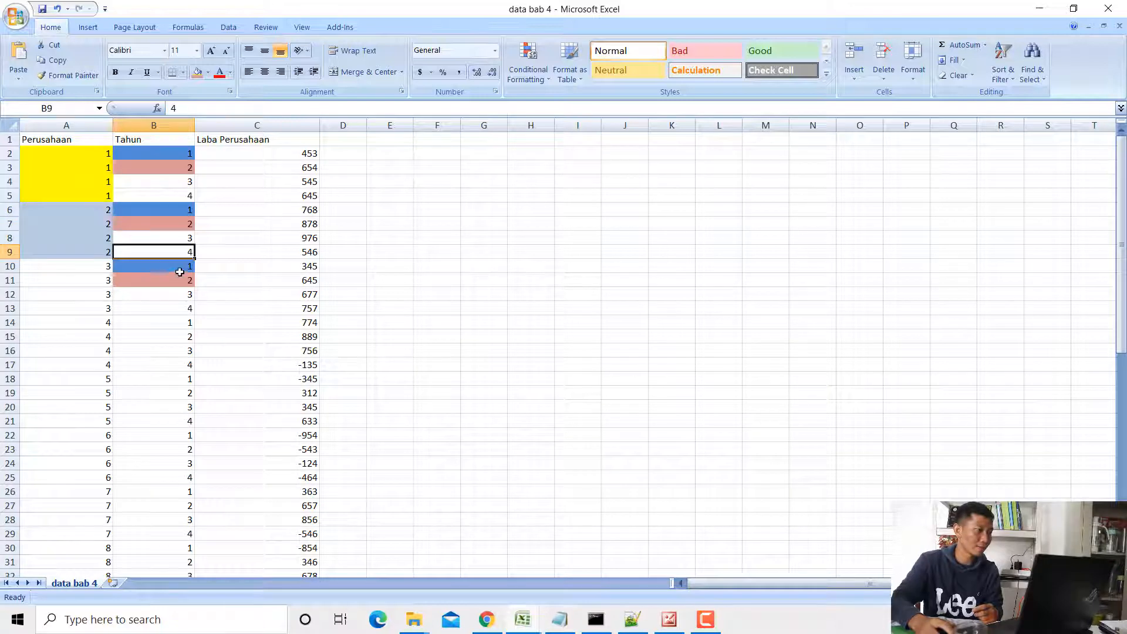
click(184, 155)
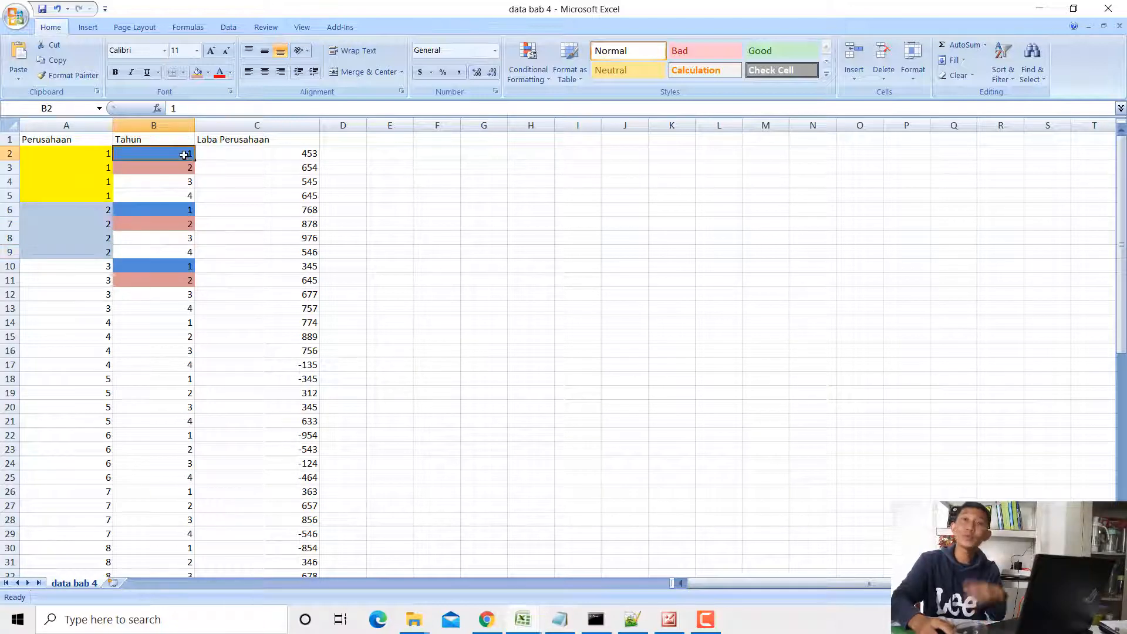
- Switch to data label bab 4 and go through the year labels 2017, 2018, 2019 and 2020 in B2:B5
mouse_move(522, 615)
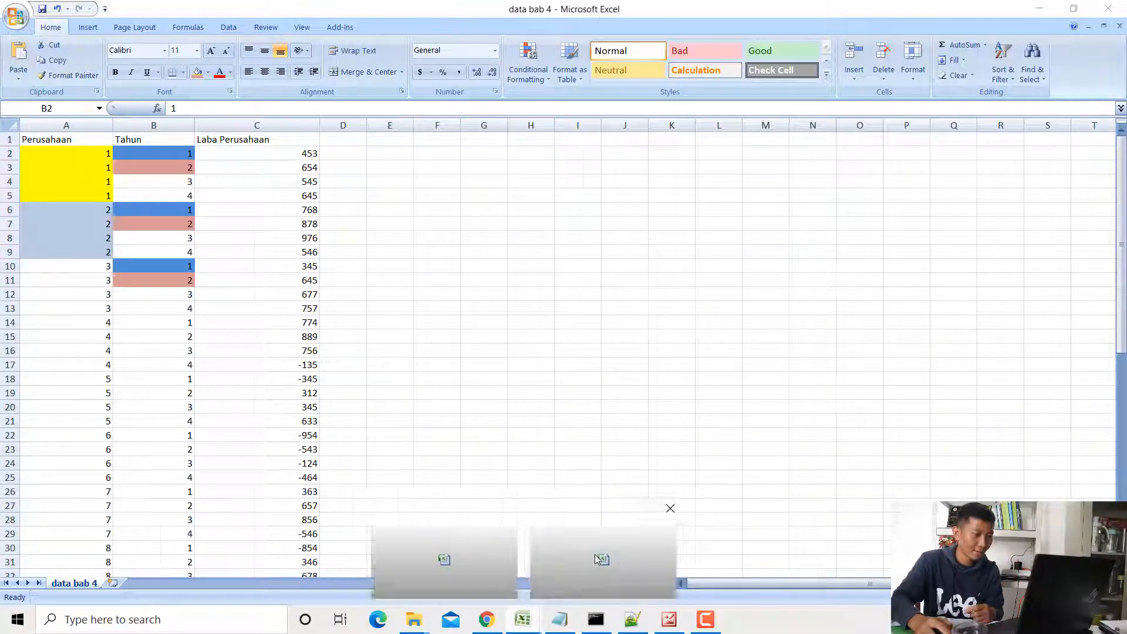
click(598, 561)
click(106, 154)
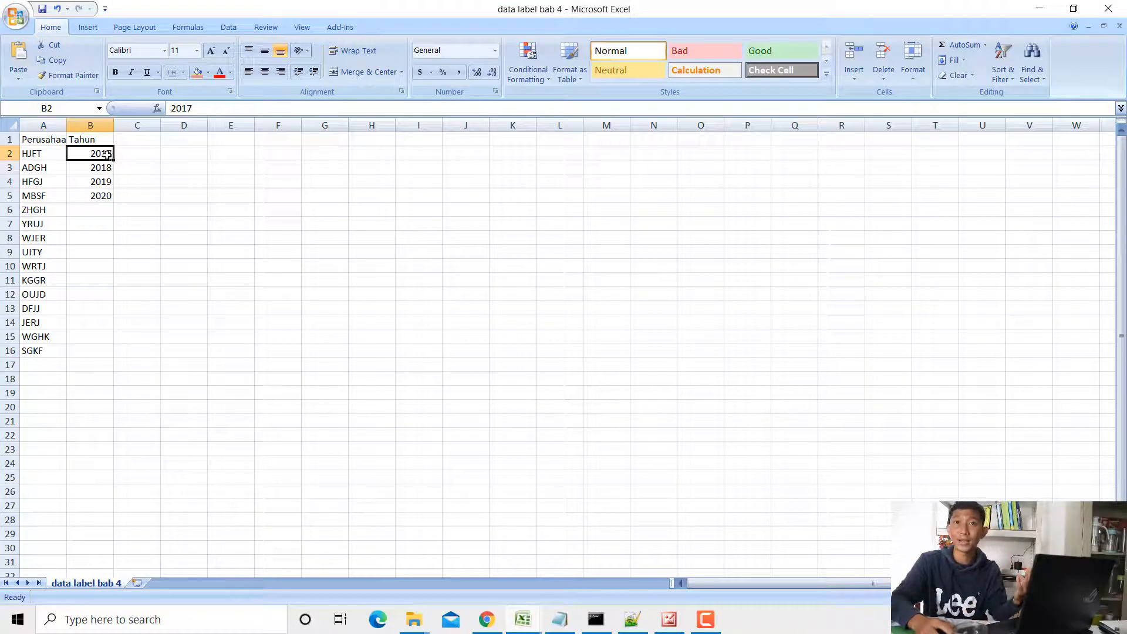
click(100, 169)
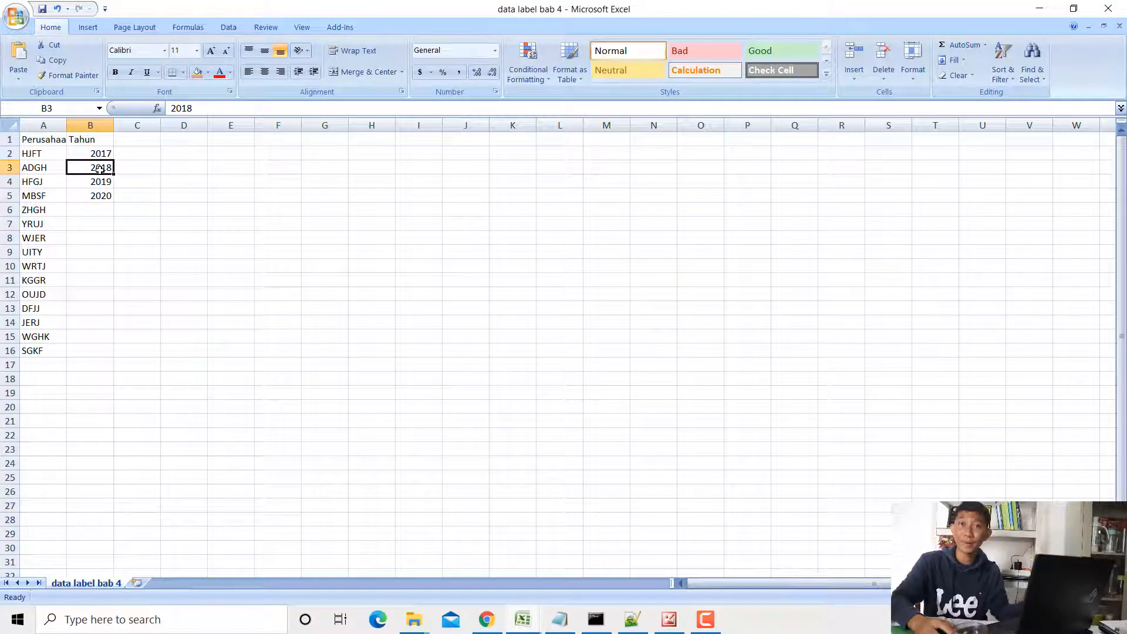
click(106, 182)
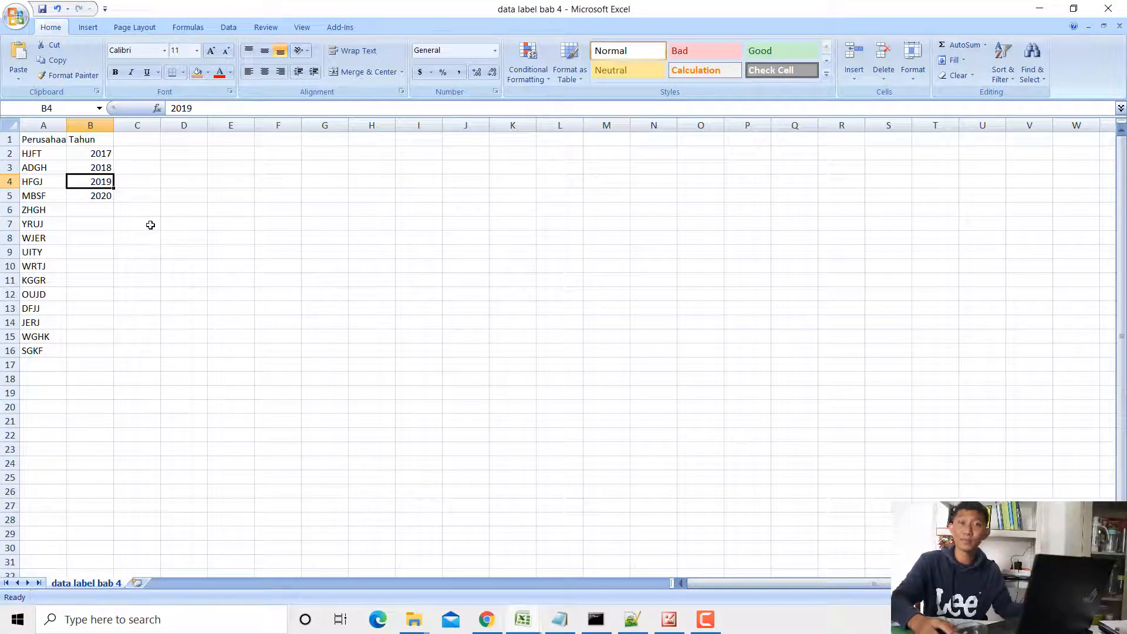
click(107, 203)
click(102, 196)
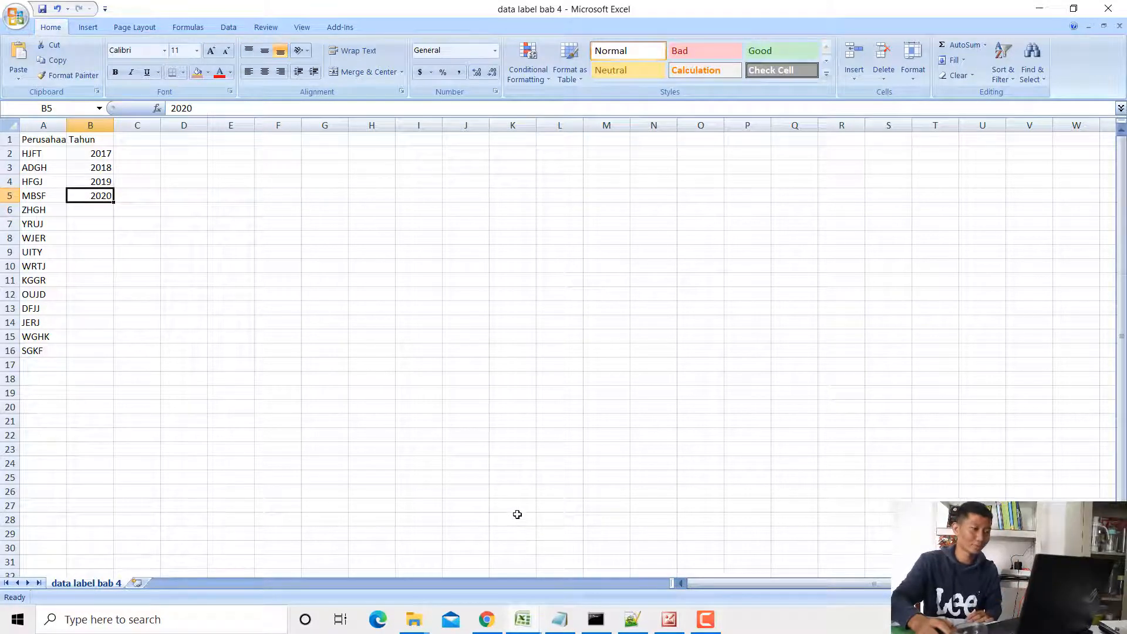
- Return to the data bab 4 workbook and open a new, empty Notepad window over it
mouse_move(523, 617)
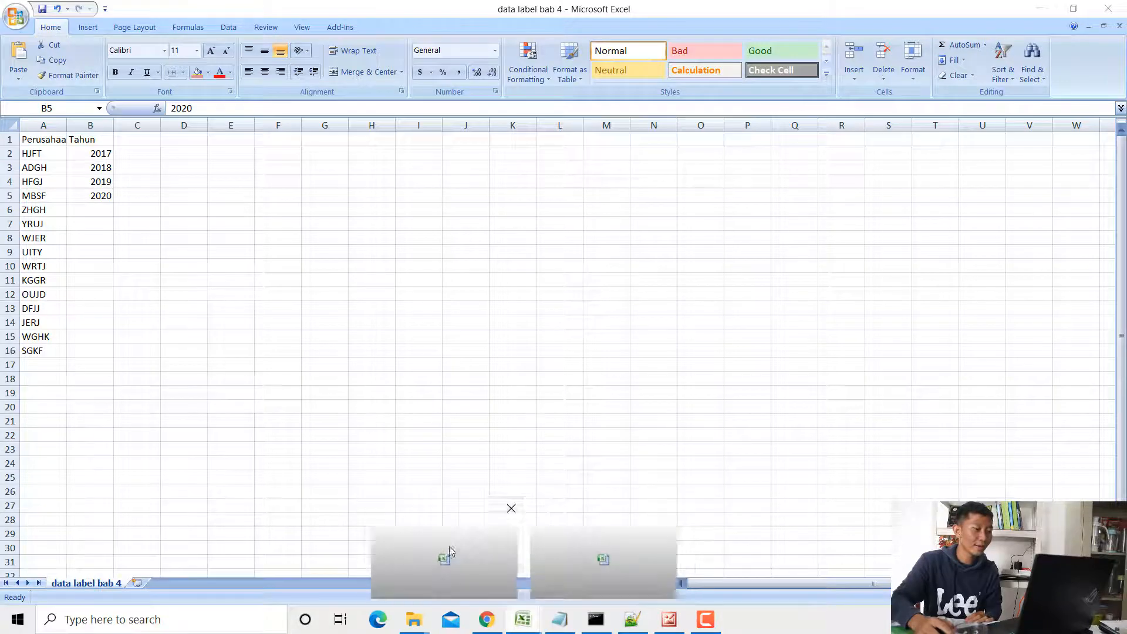
click(451, 551)
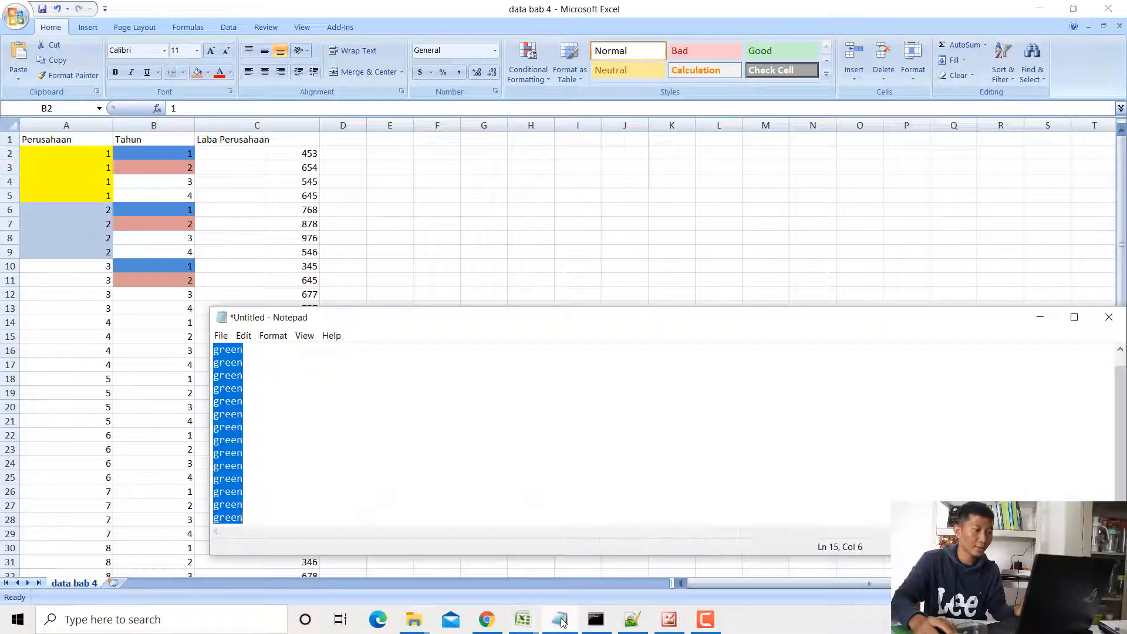
key(super)
text(NOTE)
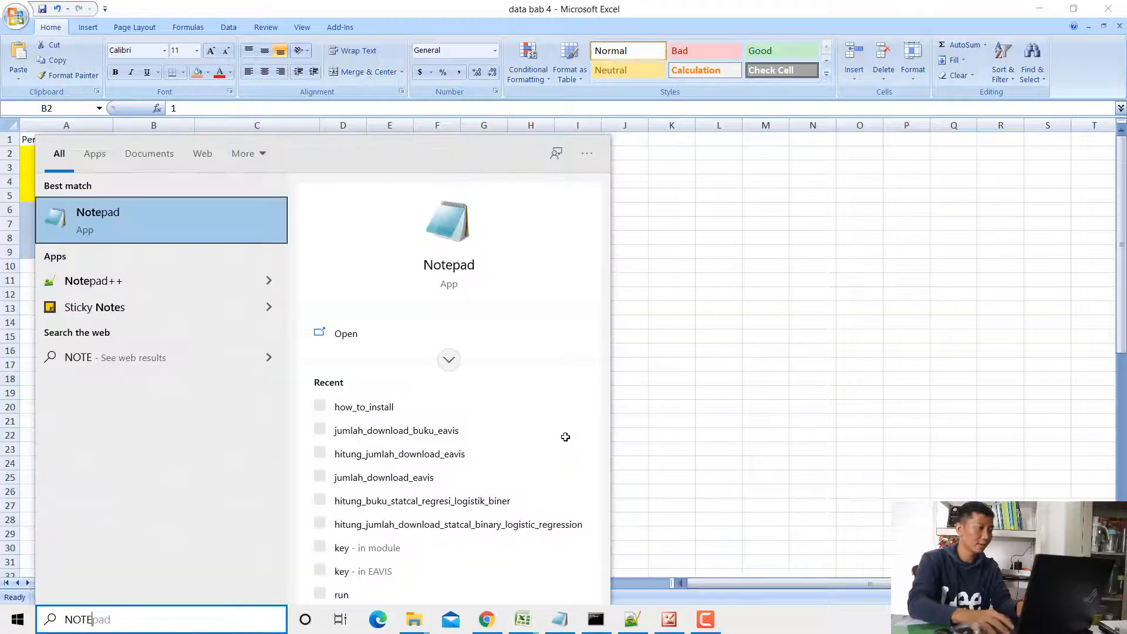
key(Return)
- Write "KITA AKAN MEMBUAT GRAFIK TITIK RATA-RATA" as the first line of the Notepad note
text(KITA AKAN)
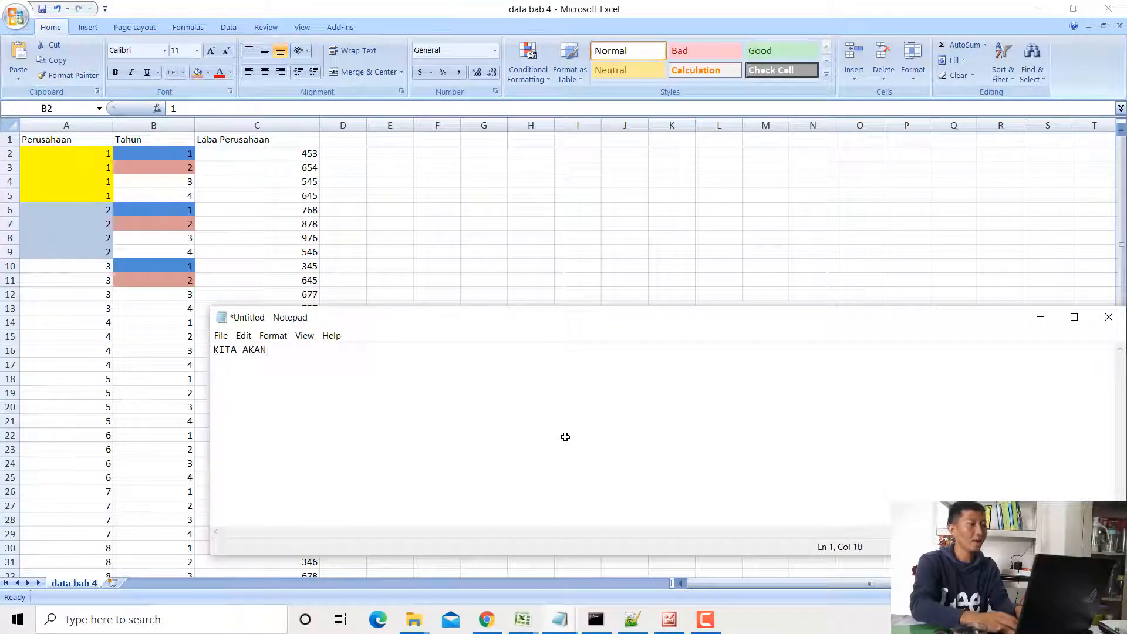
text( MEMBUAT GRAGIK)
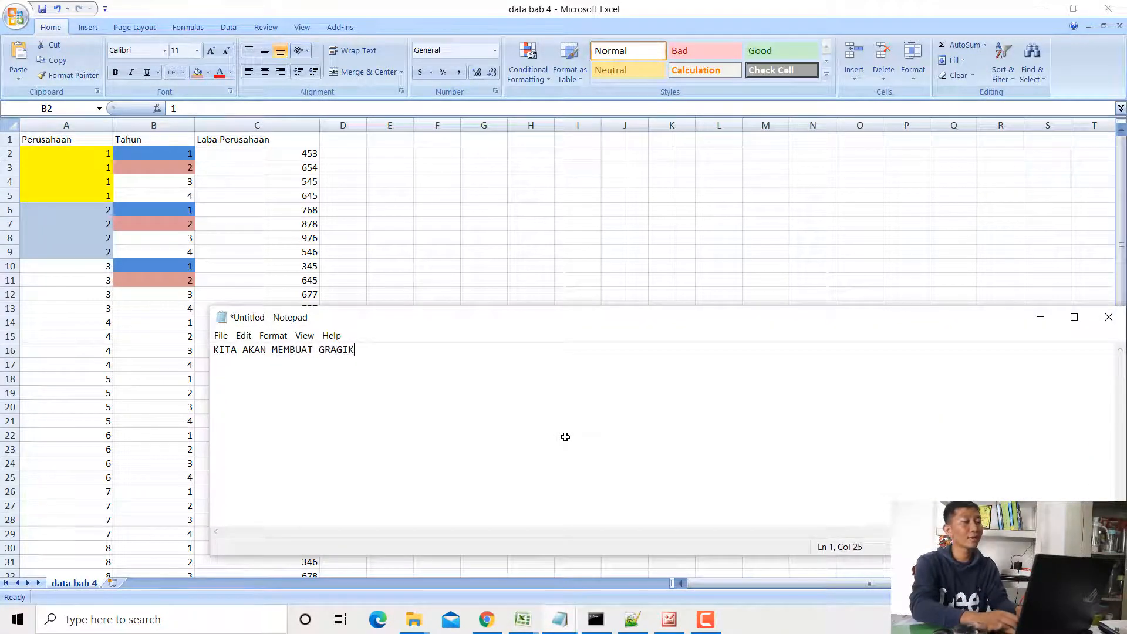
key(BackSpace)
key(BackSpace)
key(BackSpace)
text(FIK TITIK RATA-RATA)
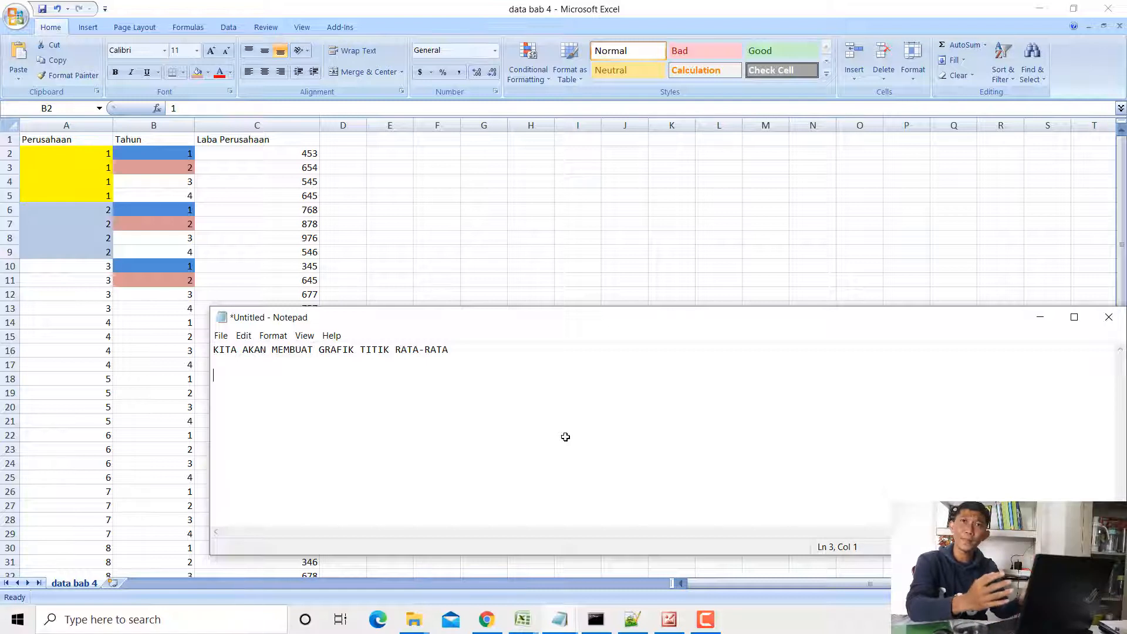
- Write "UNTUK MENAMPILKAN RATA-RATA LABA SETIAP PERUSAHAAN, DARI TAHUN 2017 S/D TAHUN 2020" as the second paragraph of the Notepad note
text(UNTUK MENAMPI)
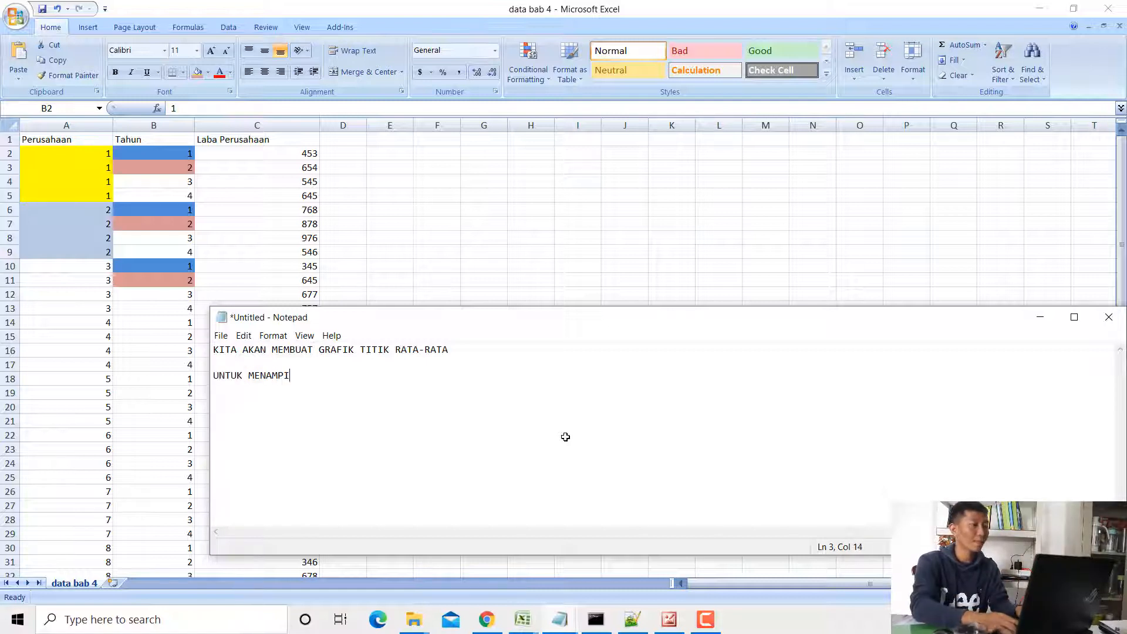
text(LKAN RATA-RATA )
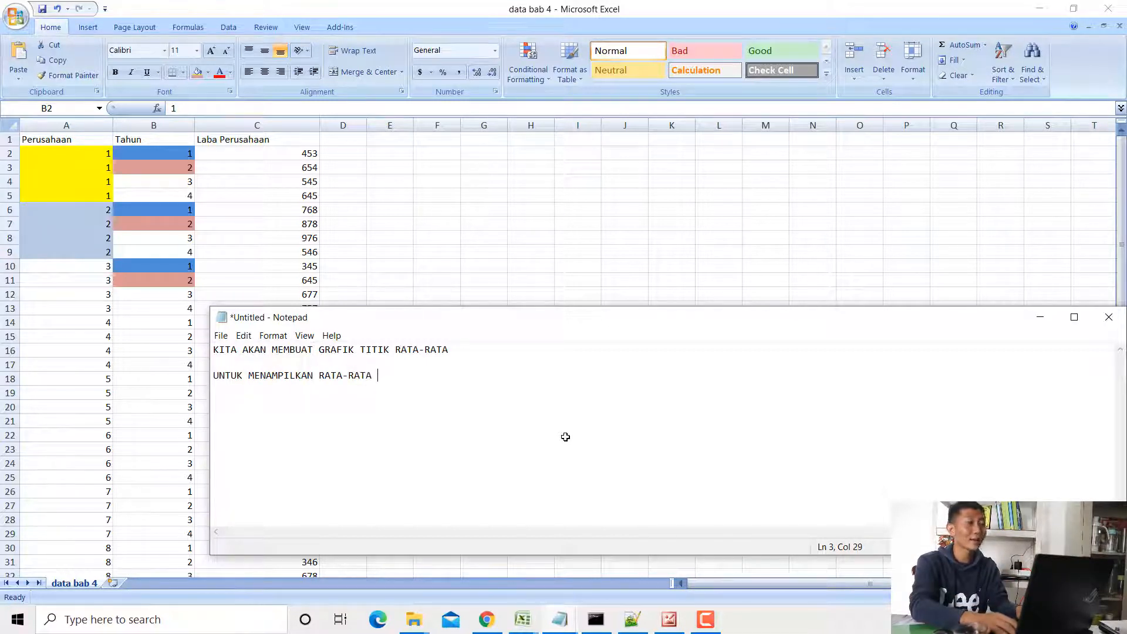
text(LAMA)
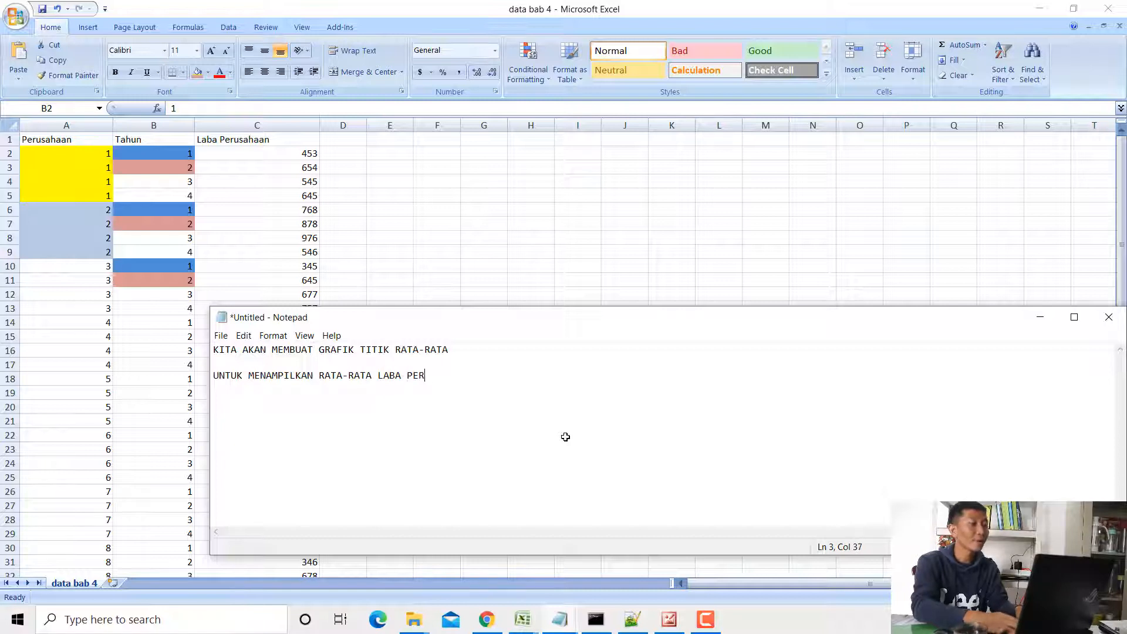
text( SETIAP)
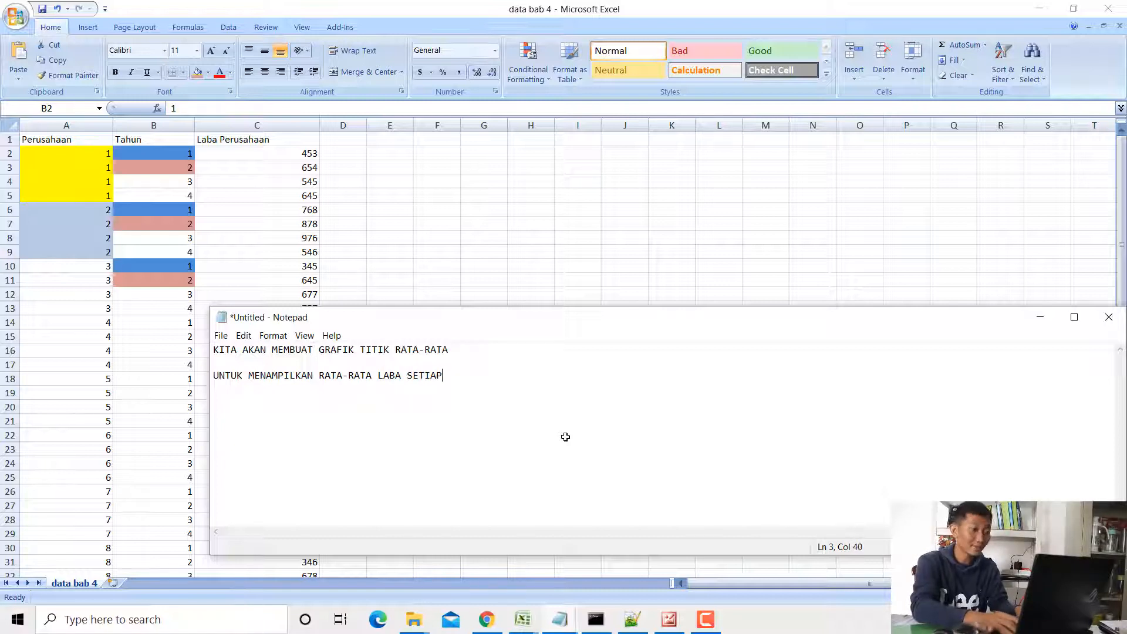
text( PERUSAHAAN,)
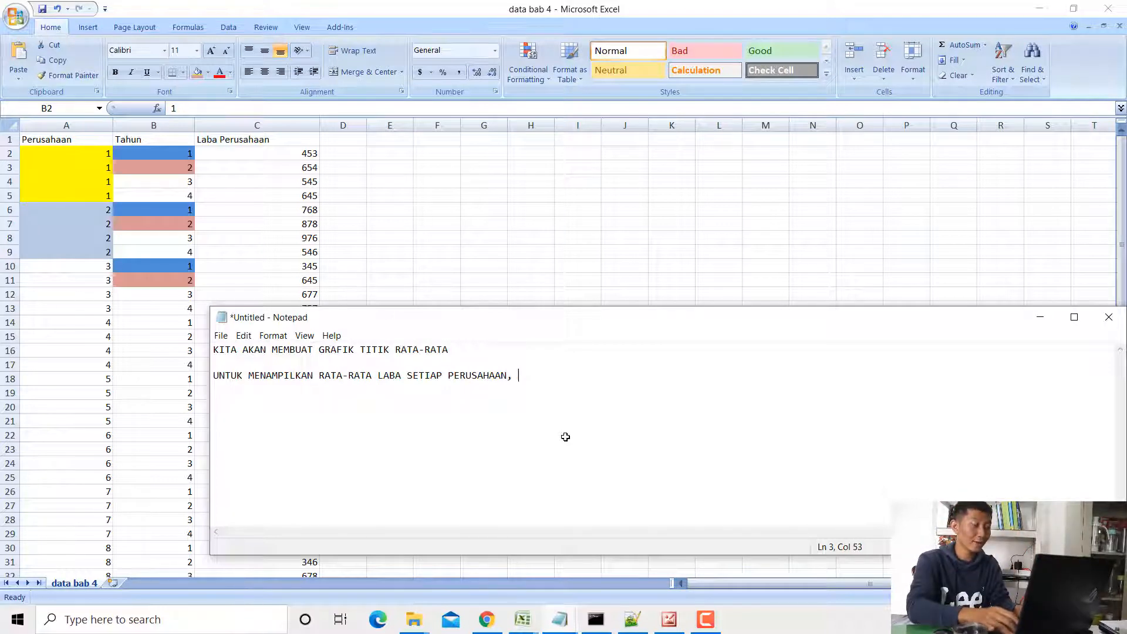
text(DARI TAHUN 2)
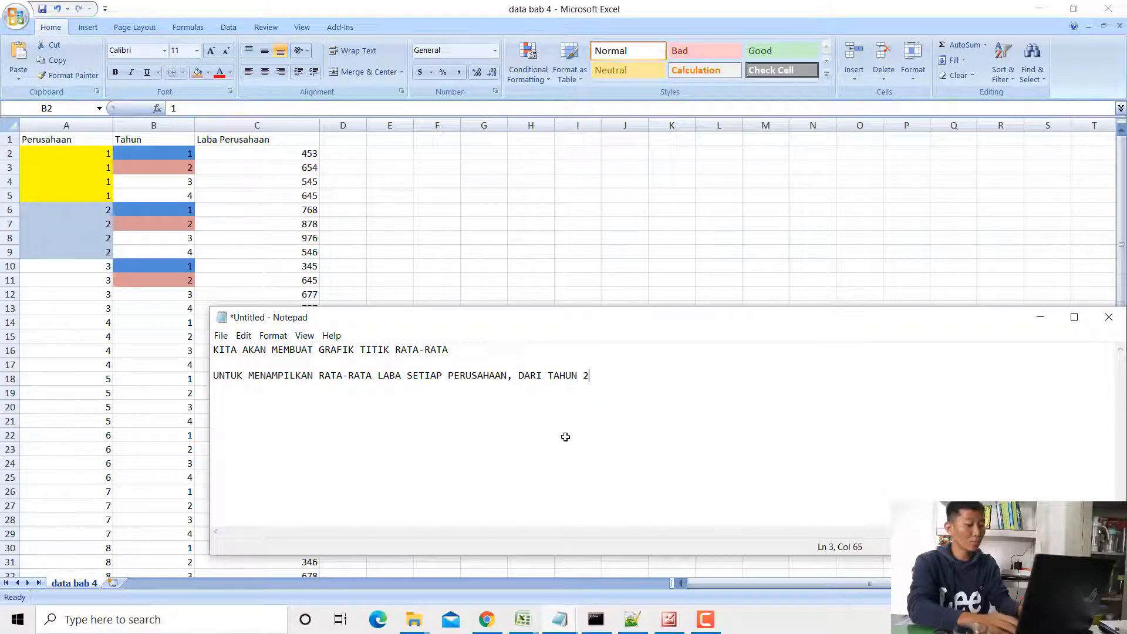
text(017 S/D)
text(TAHU)
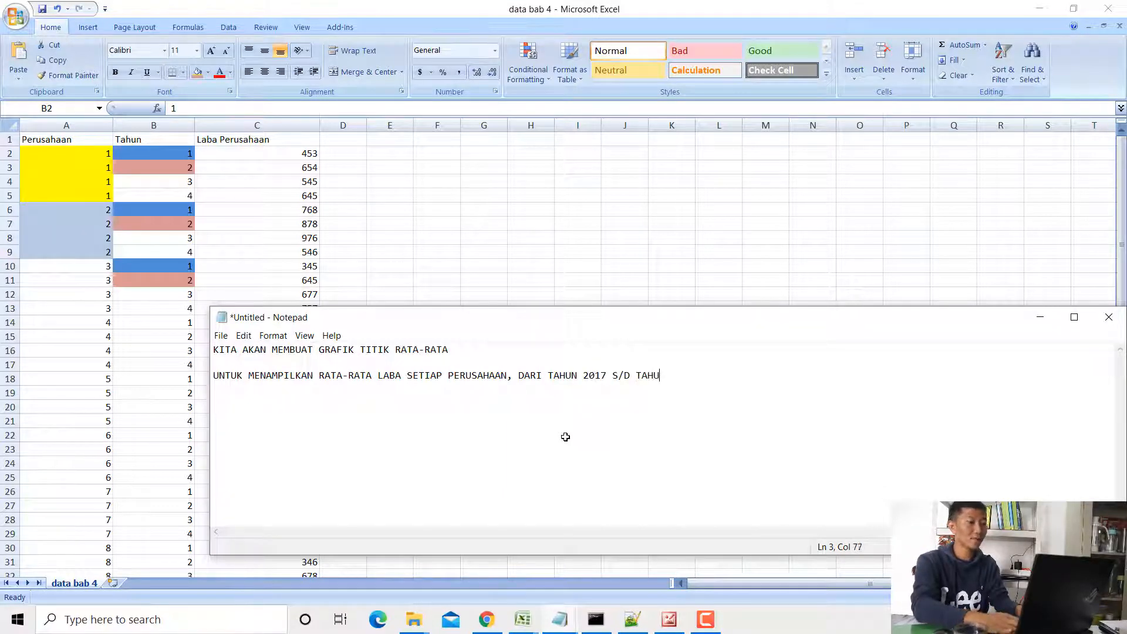
text(N 2020)
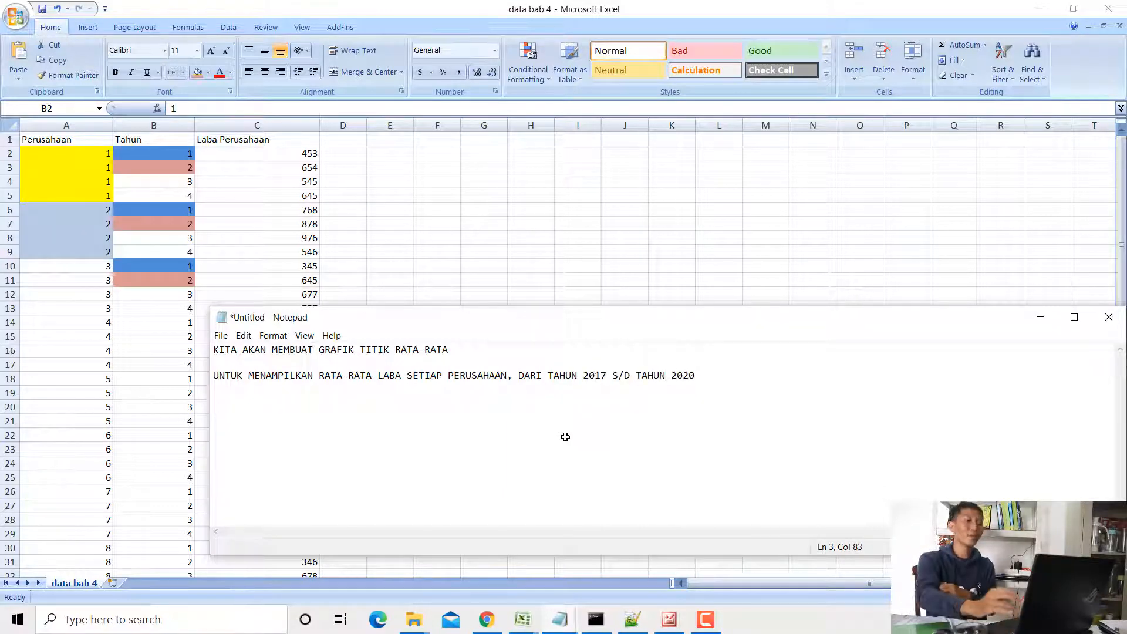
- Begin a question in a new paragraph of the note with "BERAPA RATA-RATA LABA PERUSAHAAN"
key(Return)
text(BERAPA)
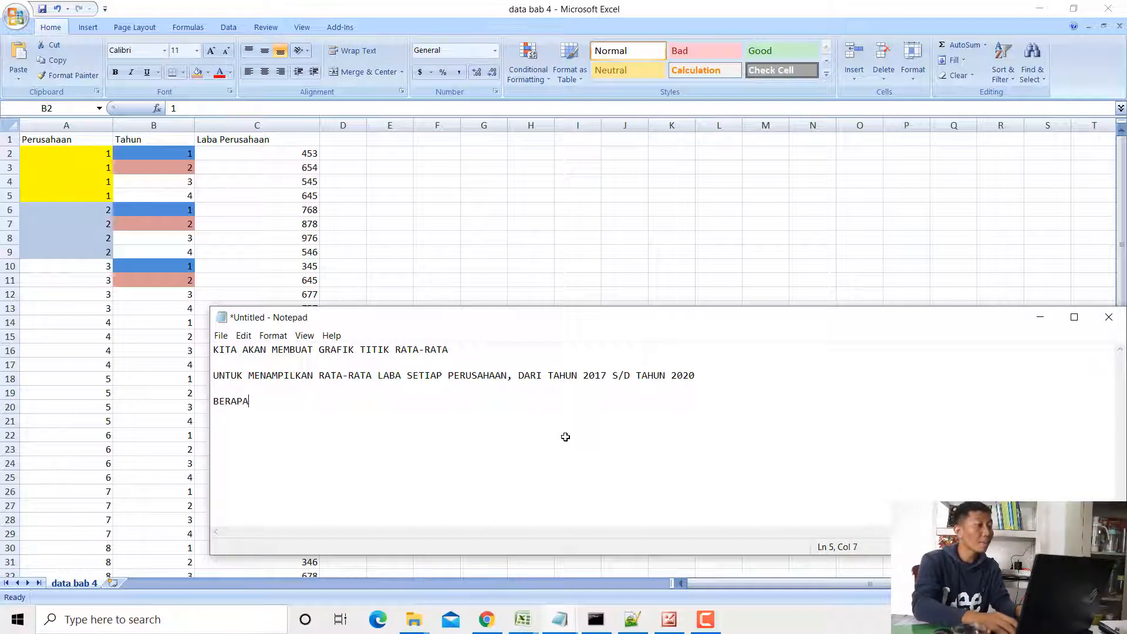
text( RATA-RATA )
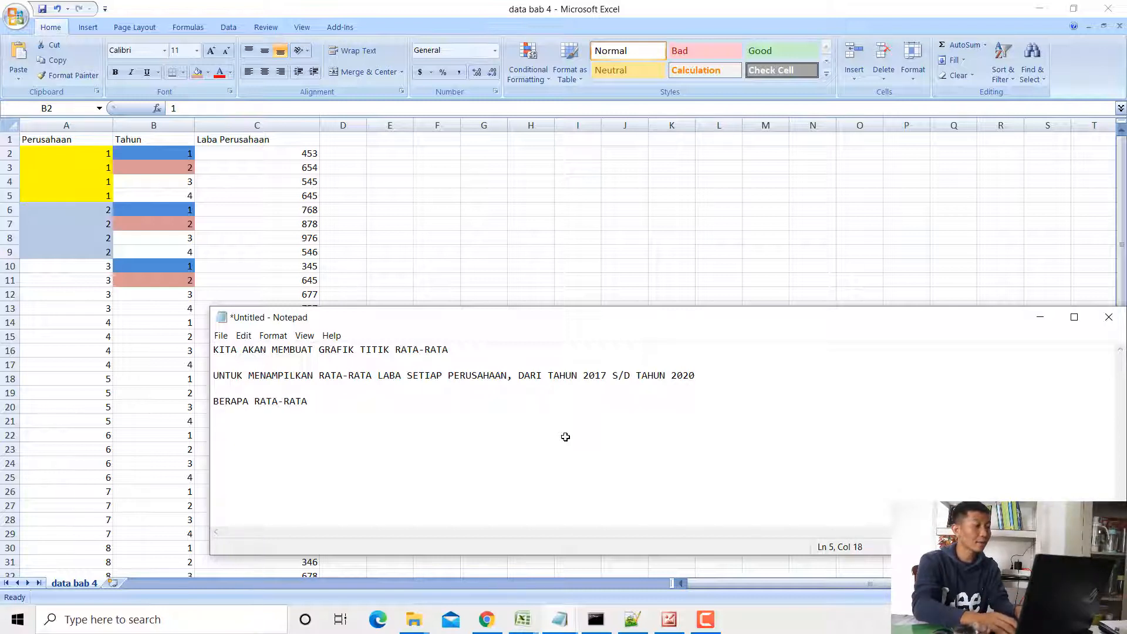
text(P)
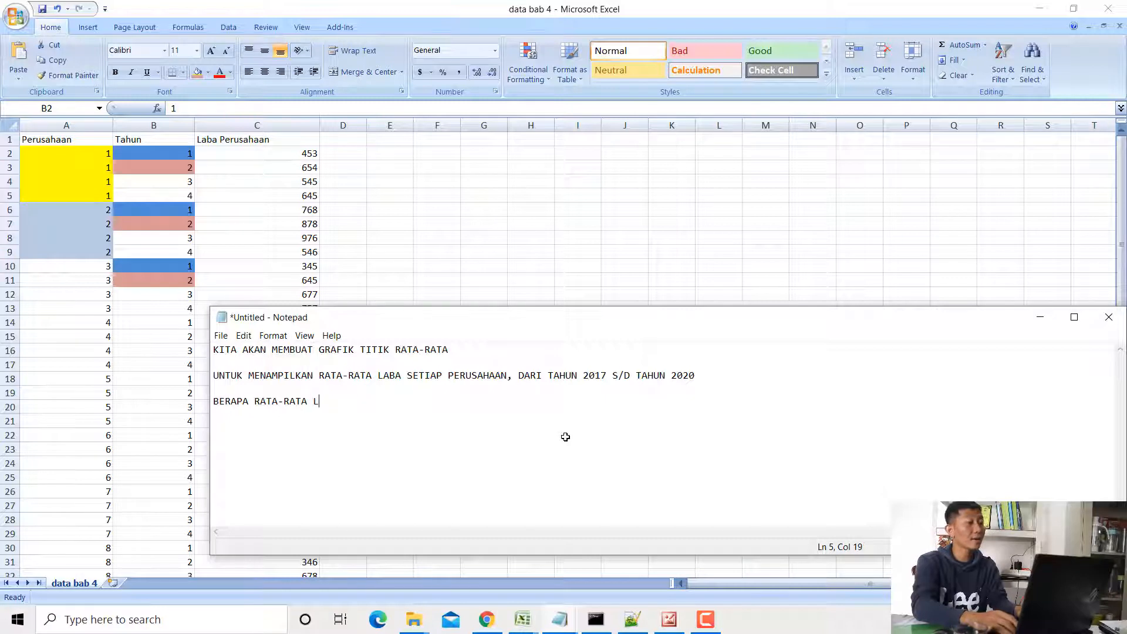
text(ABA PE)
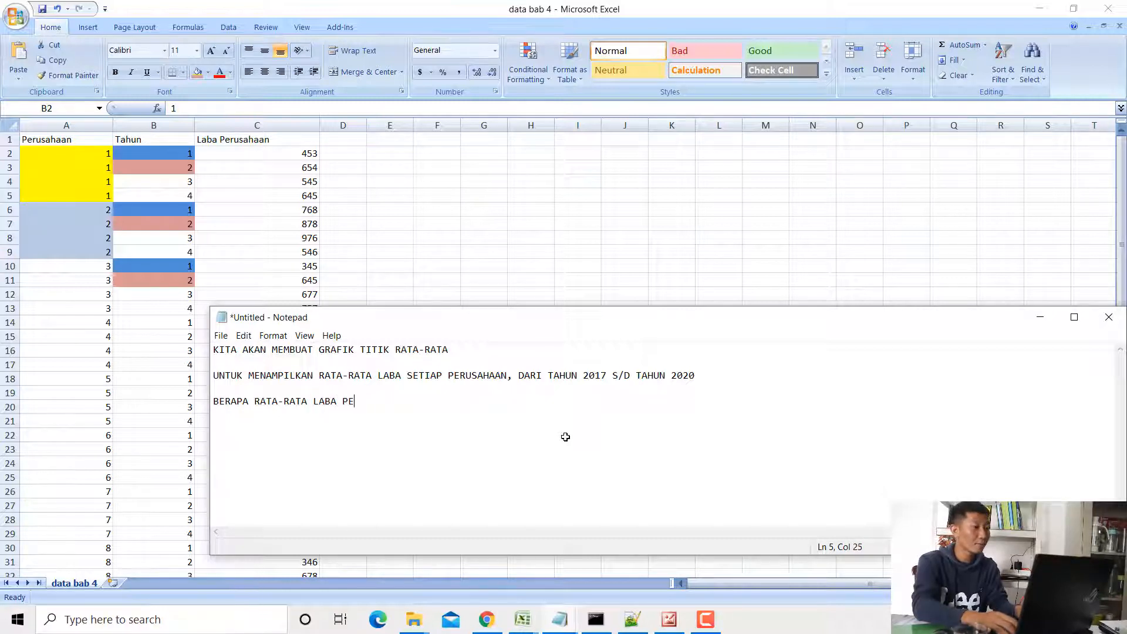
text(RUSAHAAN)
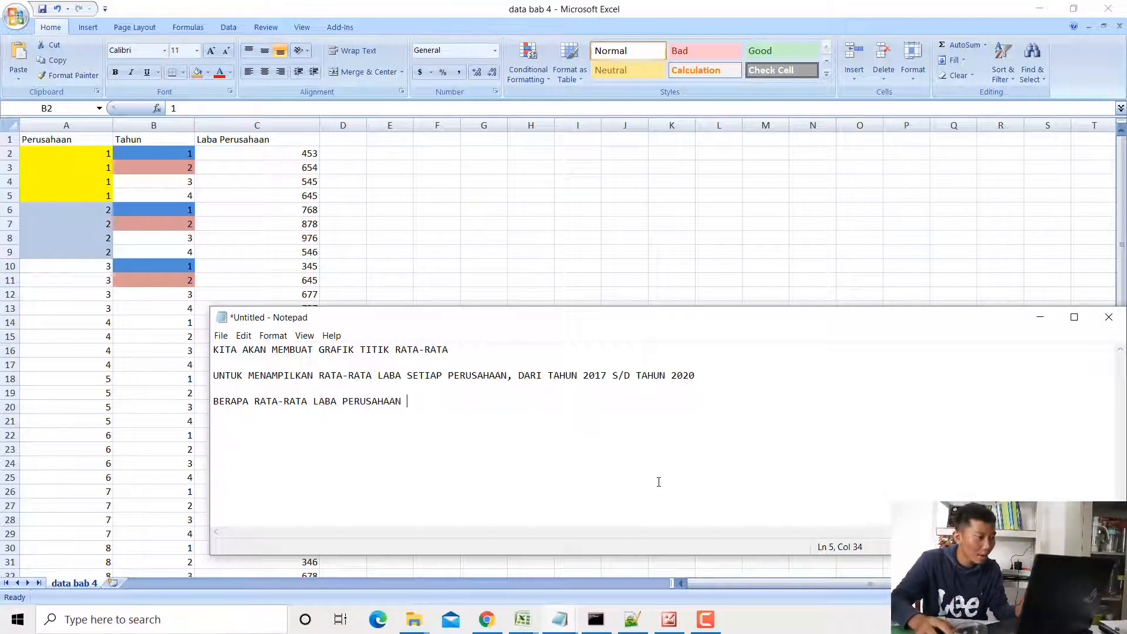
- Check the first company label in data label bab 4, then complete the Notepad question with "HJFT DARI TAHUN 2017 S/D TAHUN 2020???"
click(522, 619)
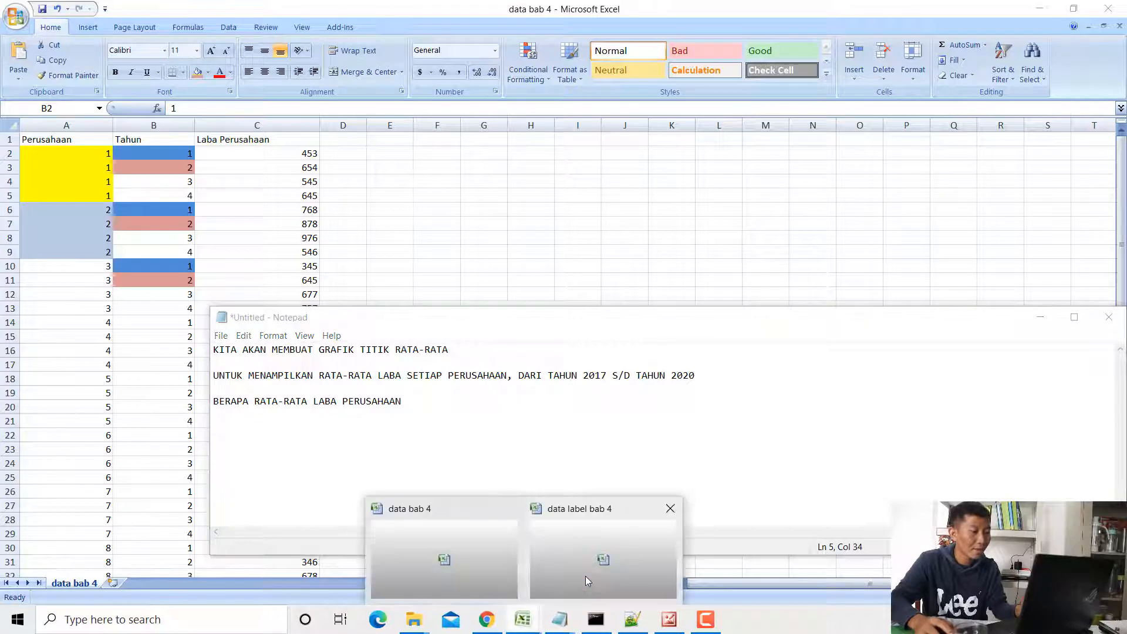
click(586, 576)
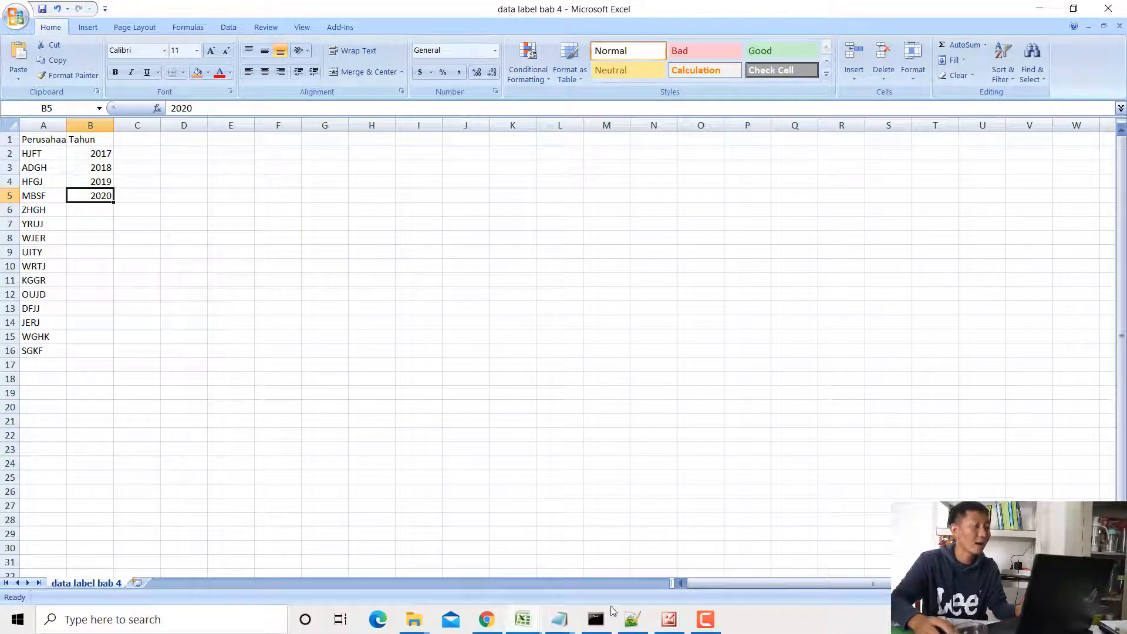
click(572, 624)
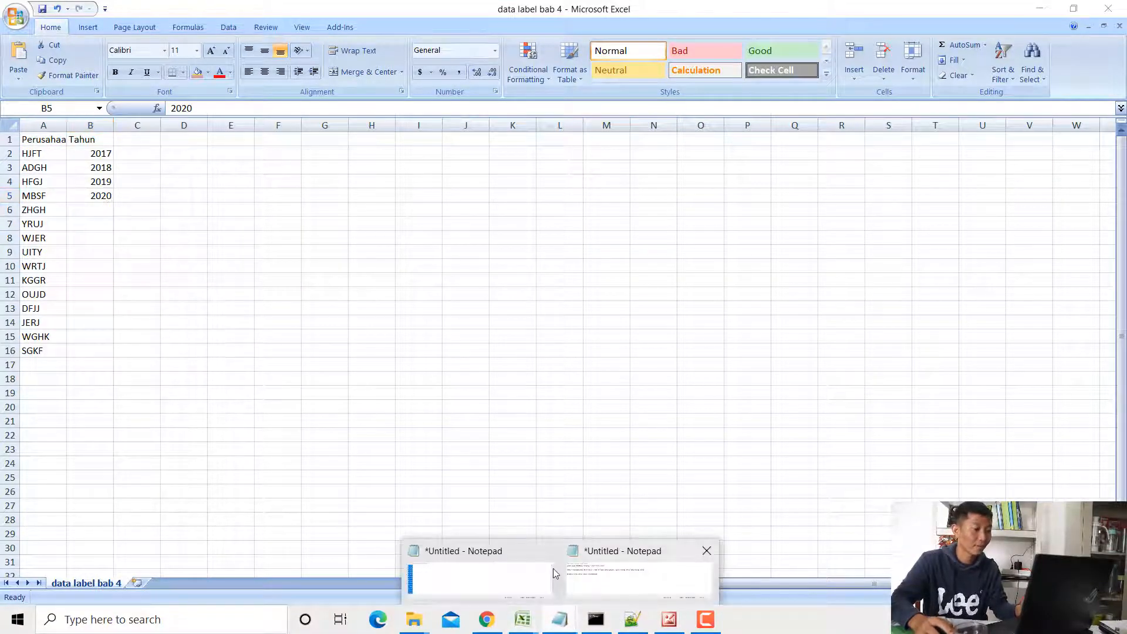
click(575, 591)
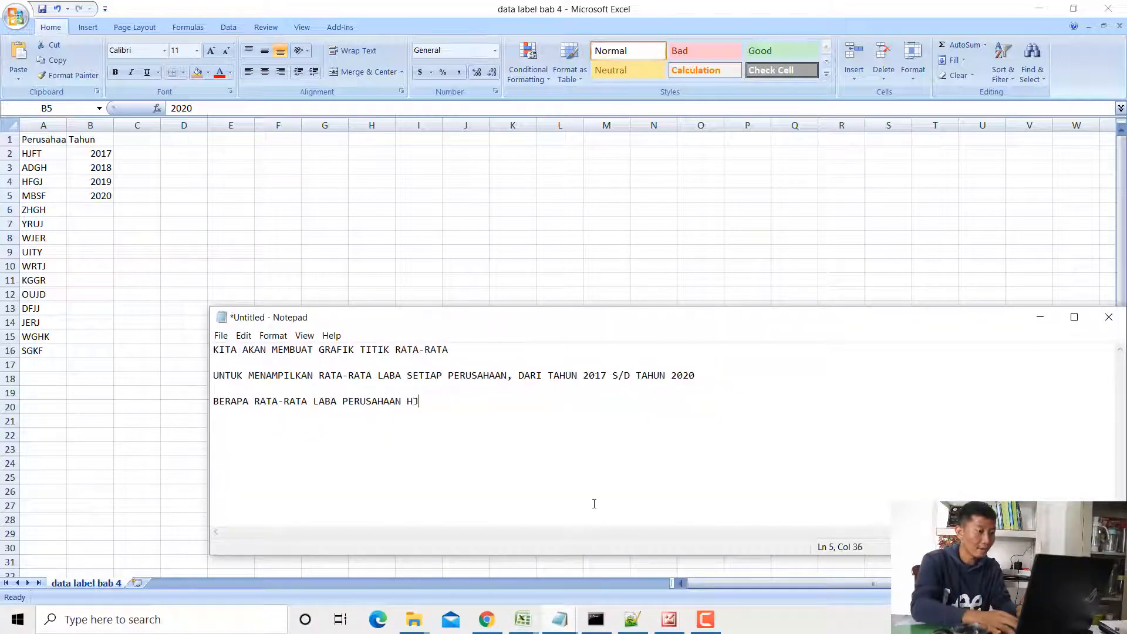
text(FT DARI TAHUN 2017 S)
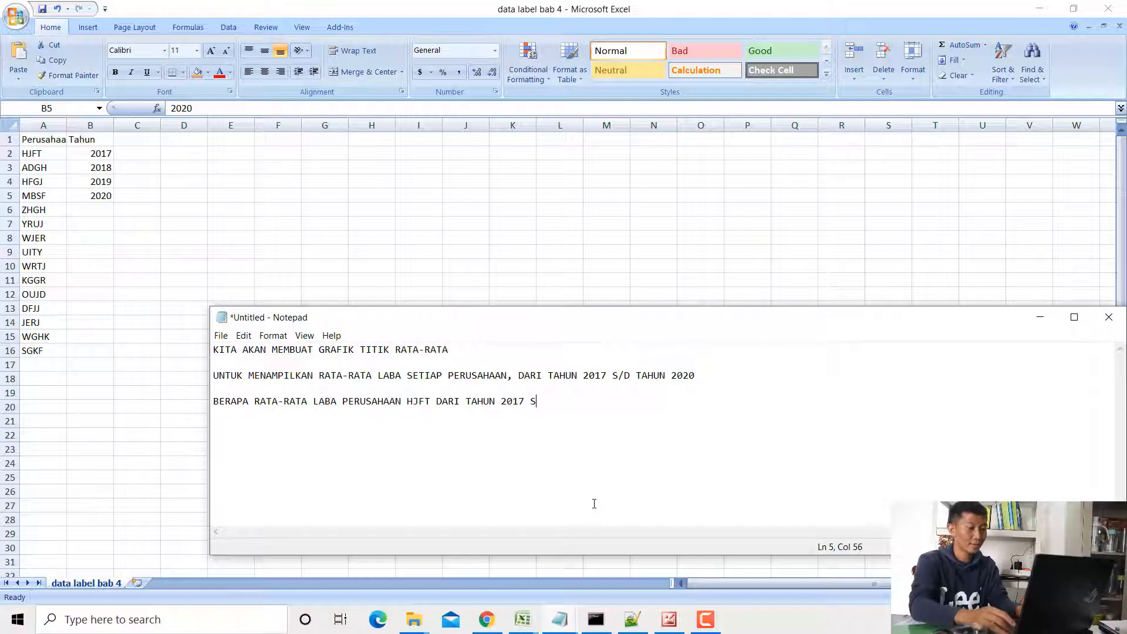
text(/D TAHUN 2020???)
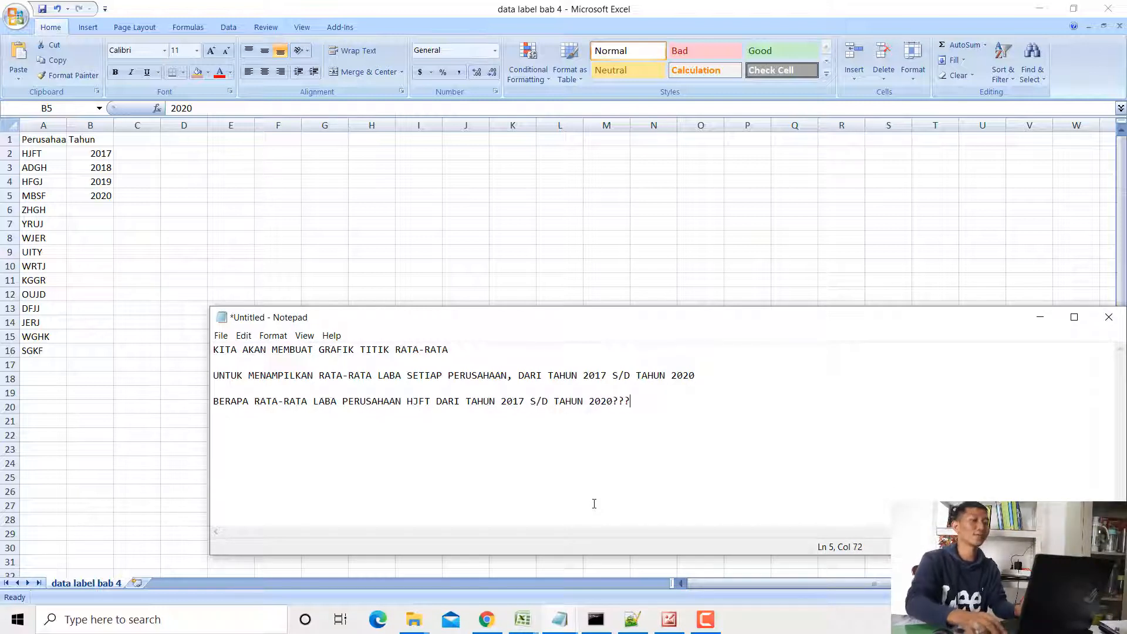
- Duplicate the HJFT question as a new paragraph below it in the note
key(shift+Up)
key(ctrl+c)
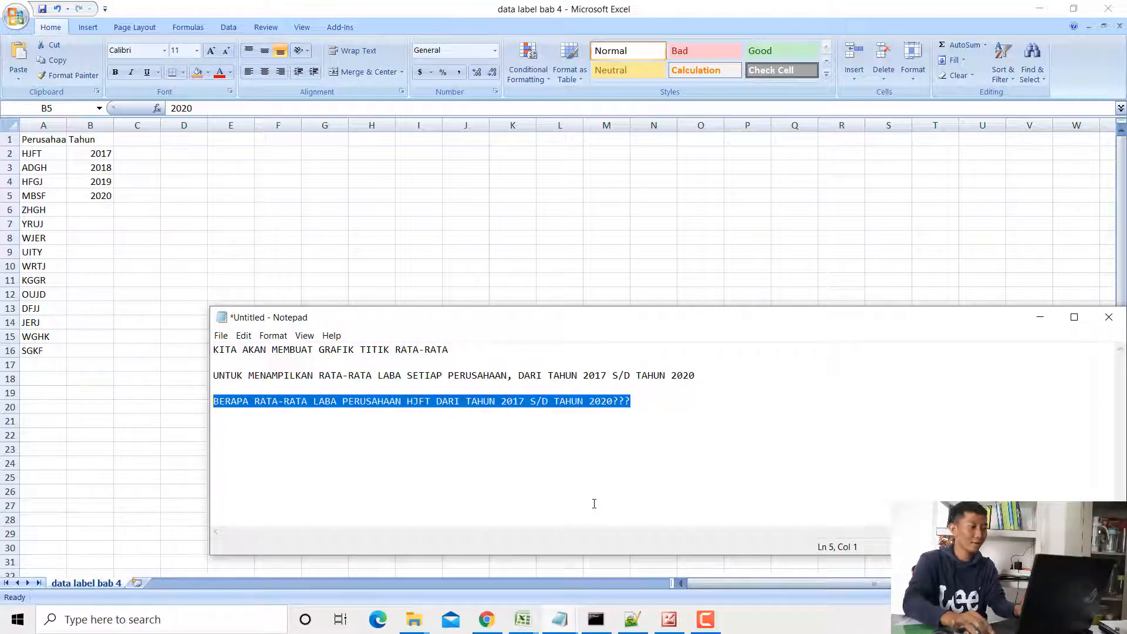
click(718, 416)
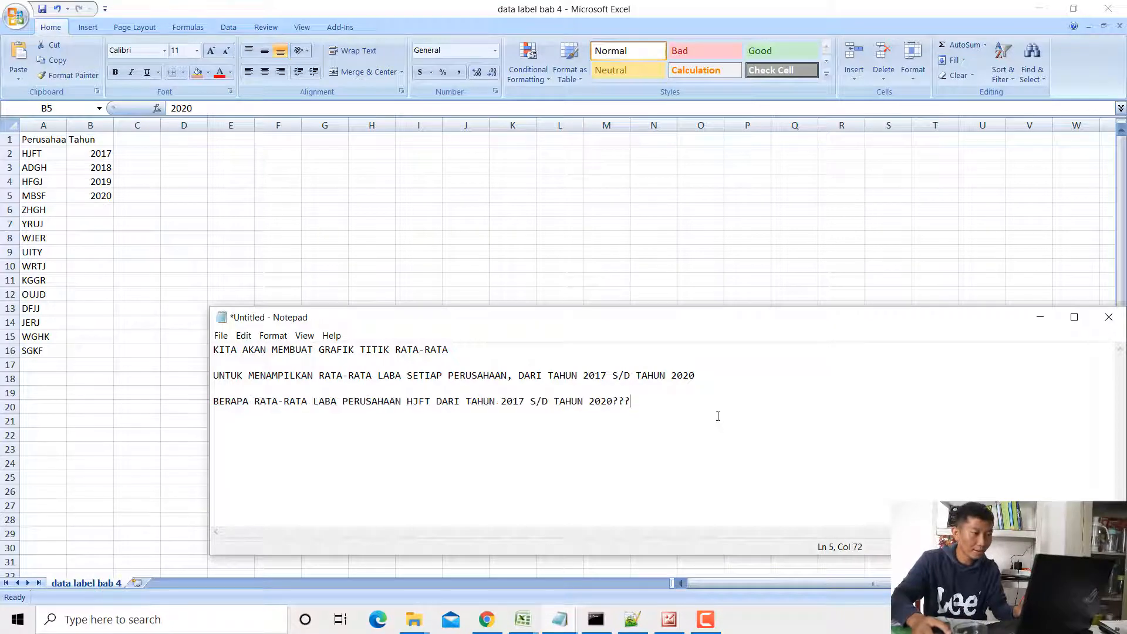
key(Return)
key(ctrl+v)
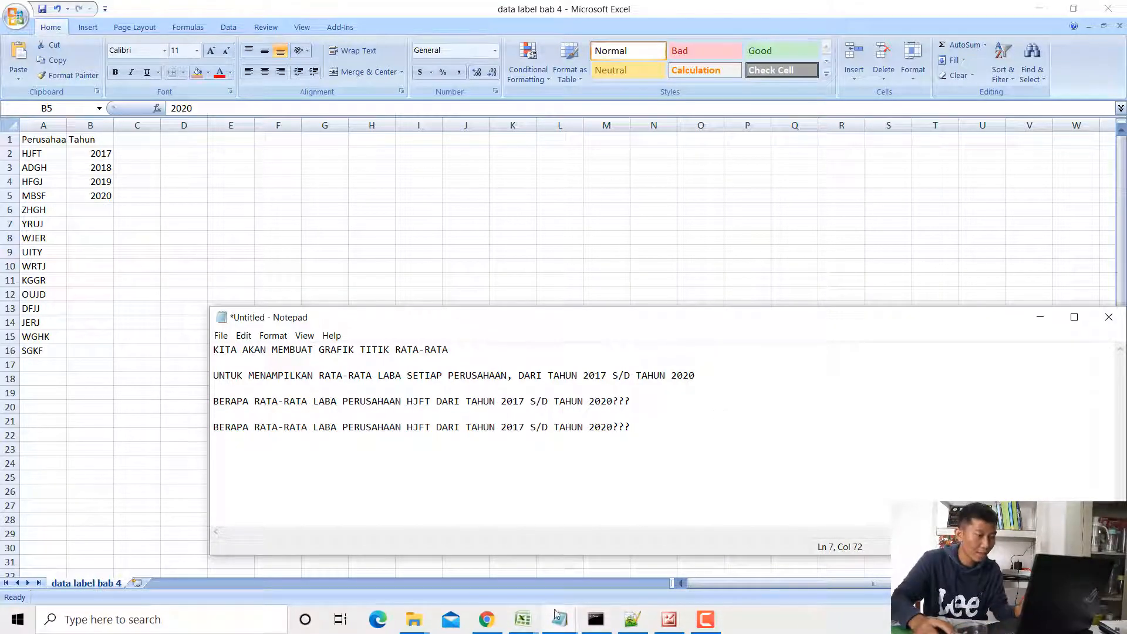
- Check the second company label in data label bab 4 and replace HJFT with ADGH in the duplicated Notepad question
click(529, 622)
click(598, 565)
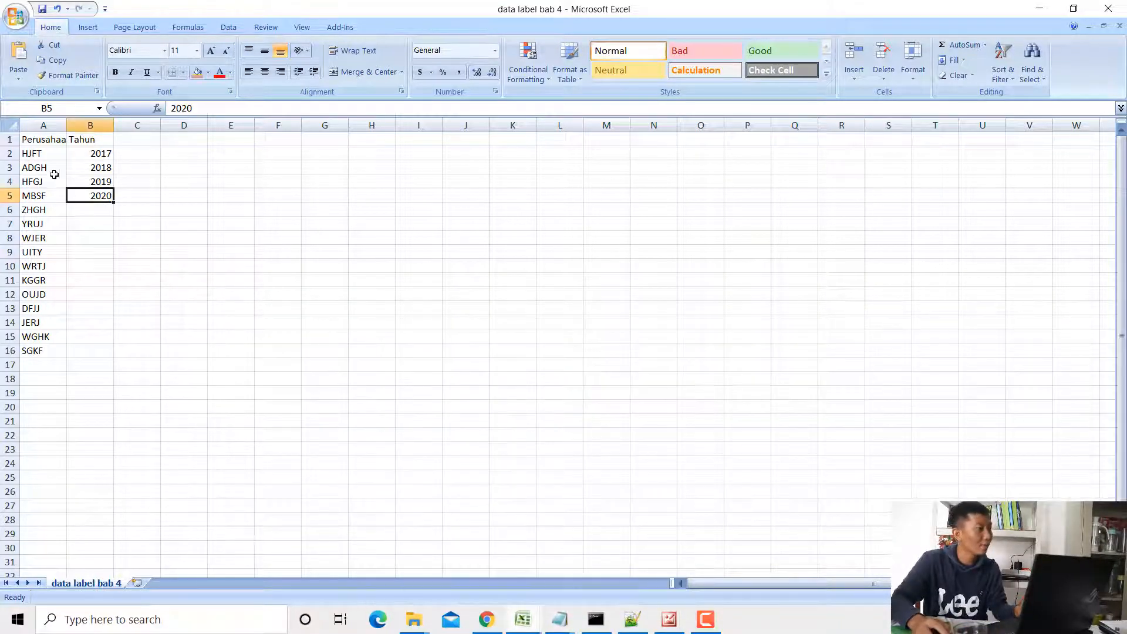
click(1039, 8)
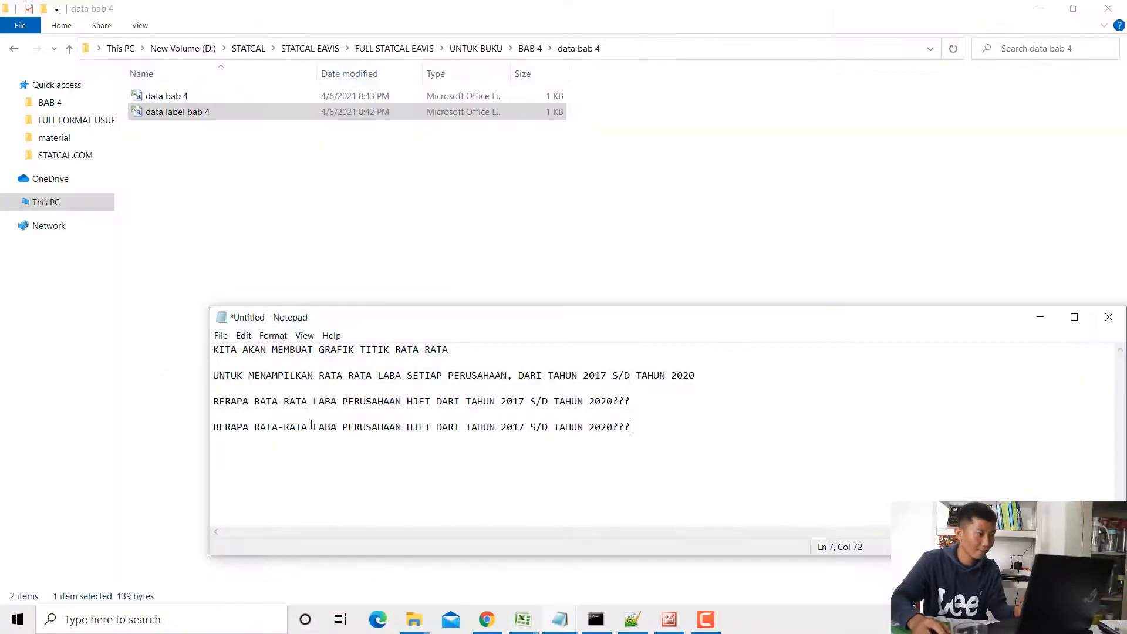
key(shift+Right)
key(shift+Right)
key(shift+Right)
key(shift+Right)
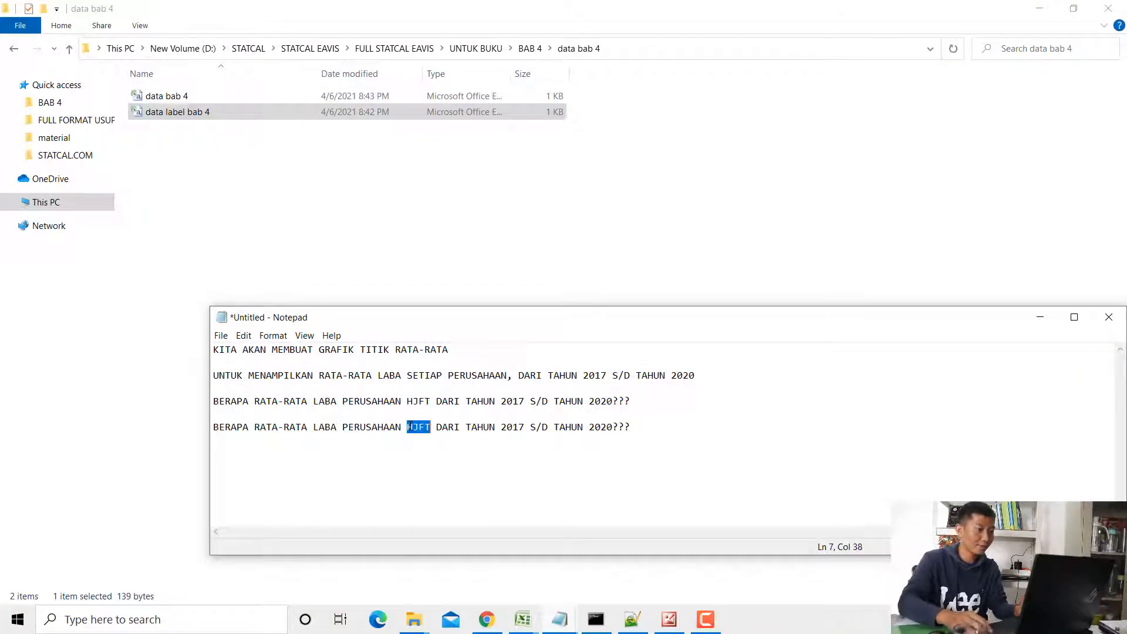
text(ADGH)
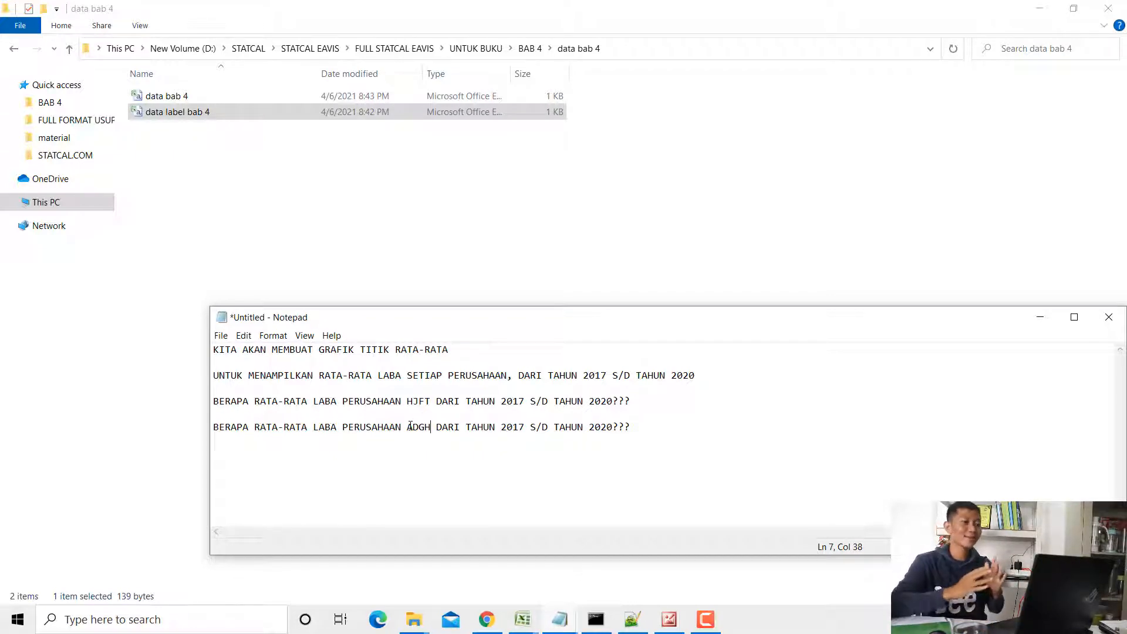
- Point out the data bab 4 and data label bab 4 files in the File Explorer folder
click(179, 98)
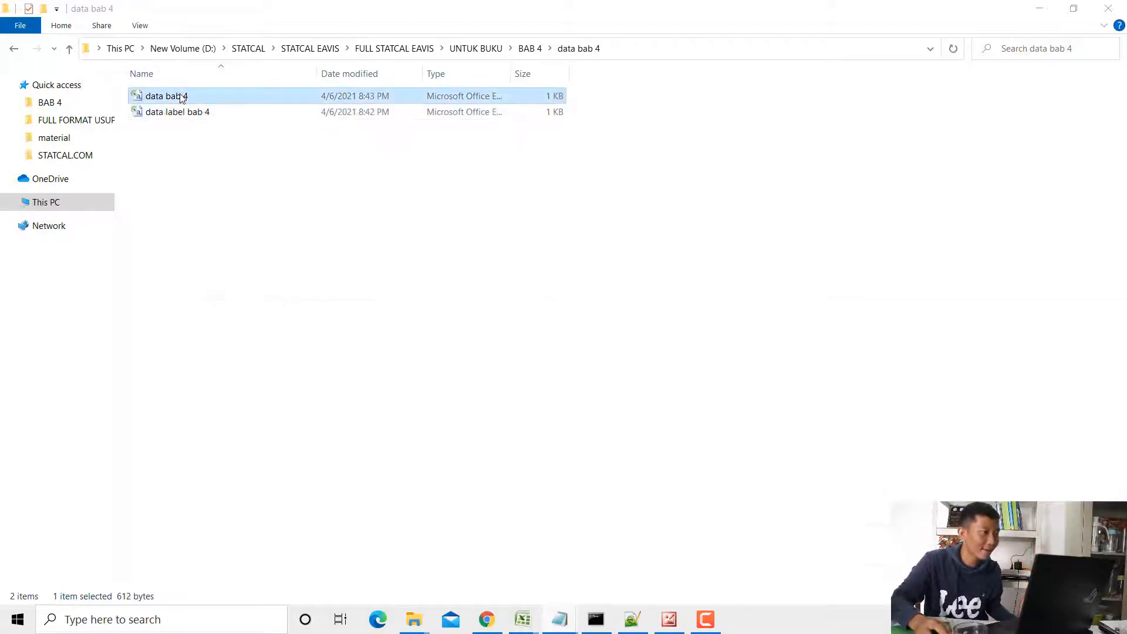
click(194, 116)
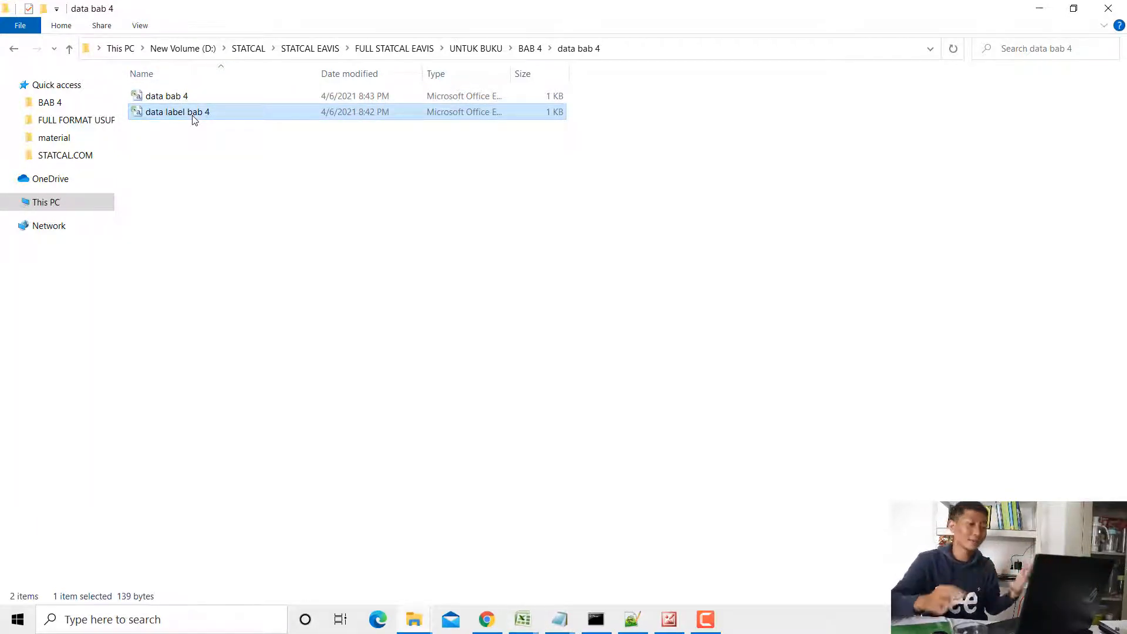
- Shut down the old EAVIS session by closing its 127.0.0.1:6708 page in Chrome and its console window
click(487, 619)
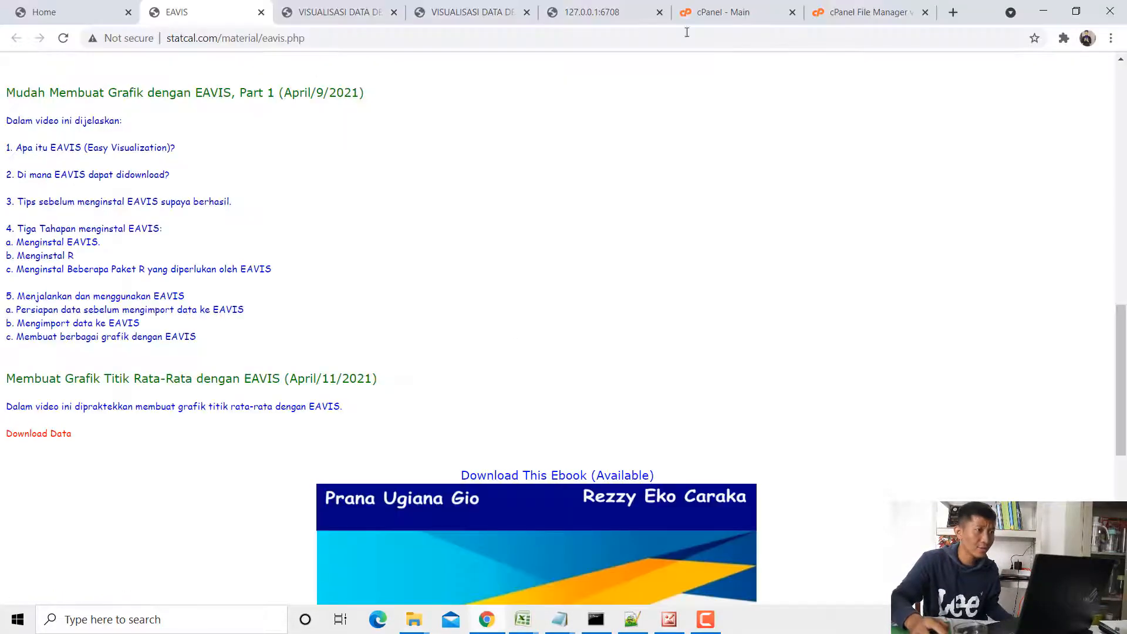
click(620, 12)
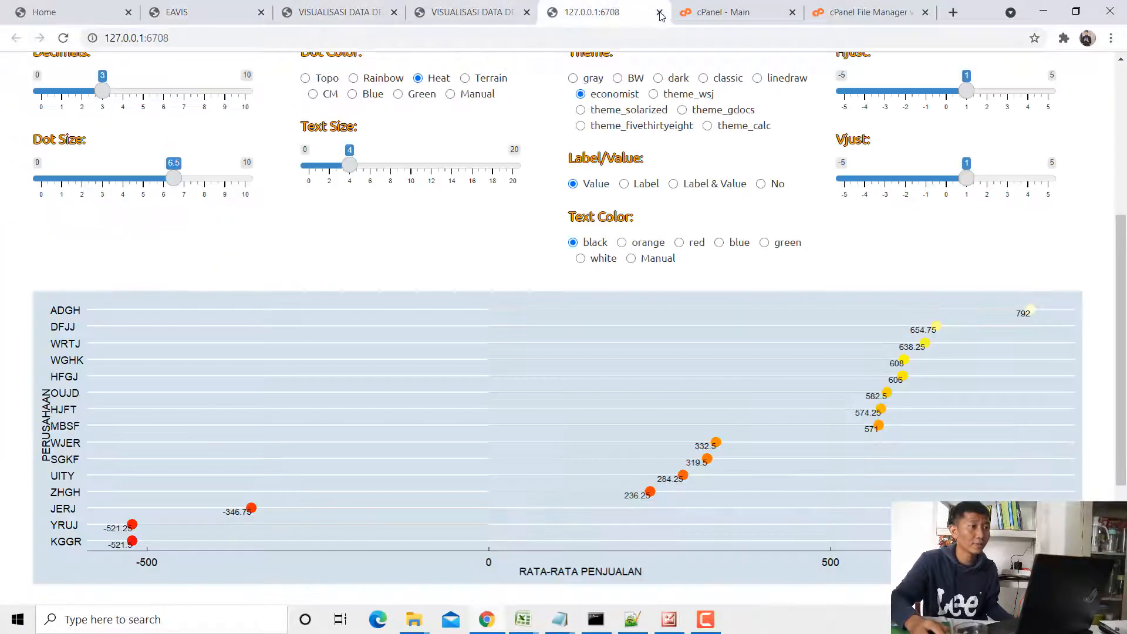
click(659, 12)
click(598, 620)
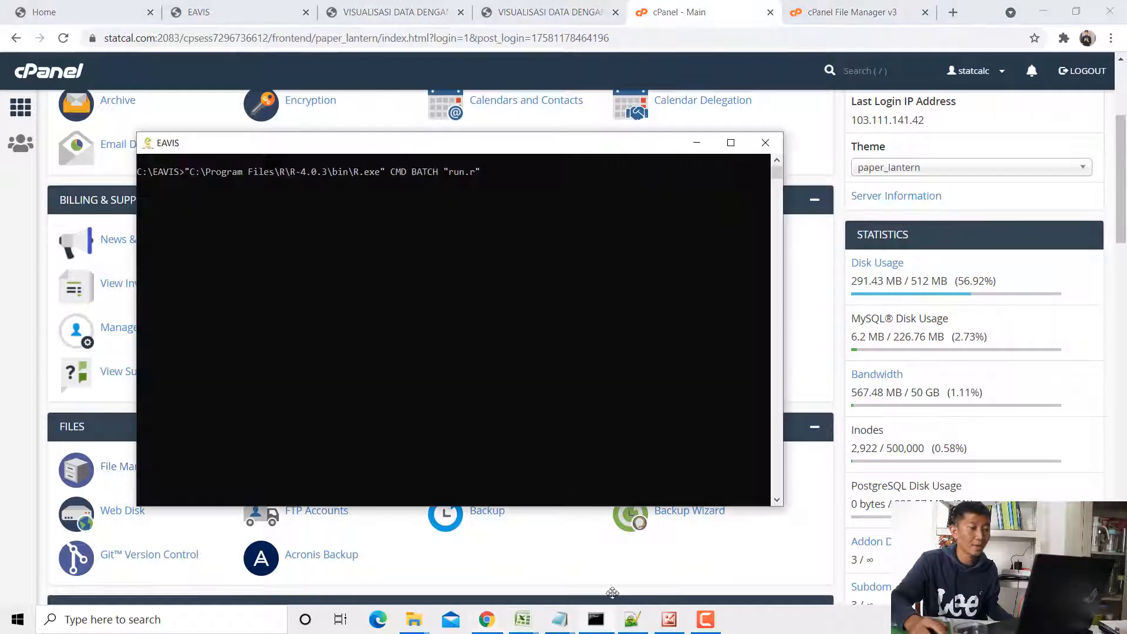
click(765, 143)
- Minimize the open Chrome, File Explorer and Notepad windows and launch EAVIS from the desktop
click(1043, 11)
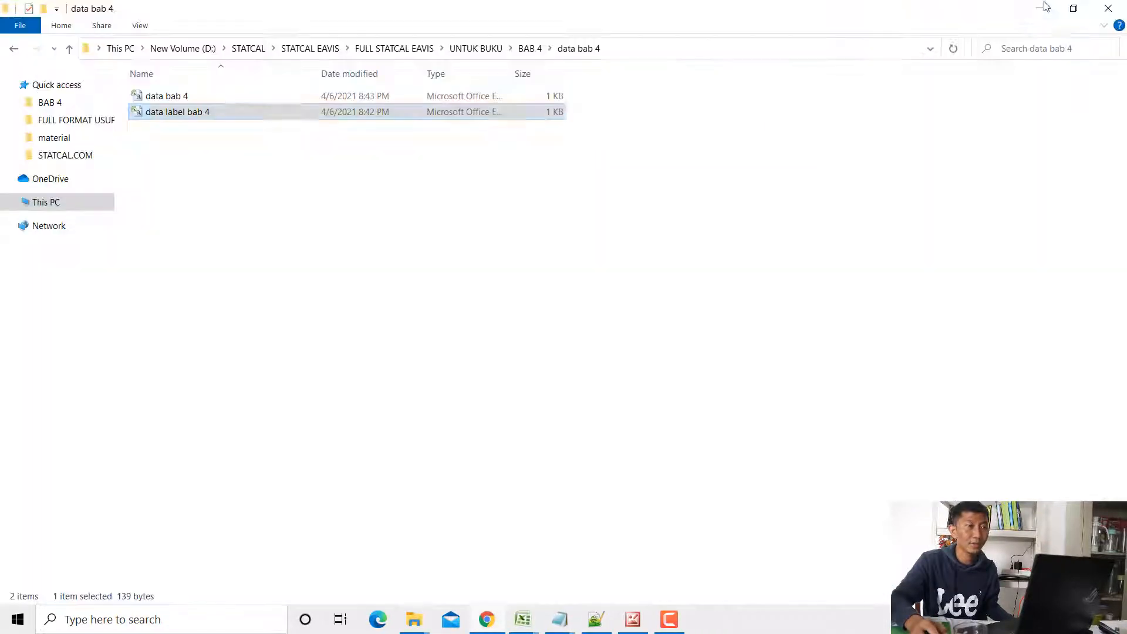
click(1043, 8)
click(1041, 318)
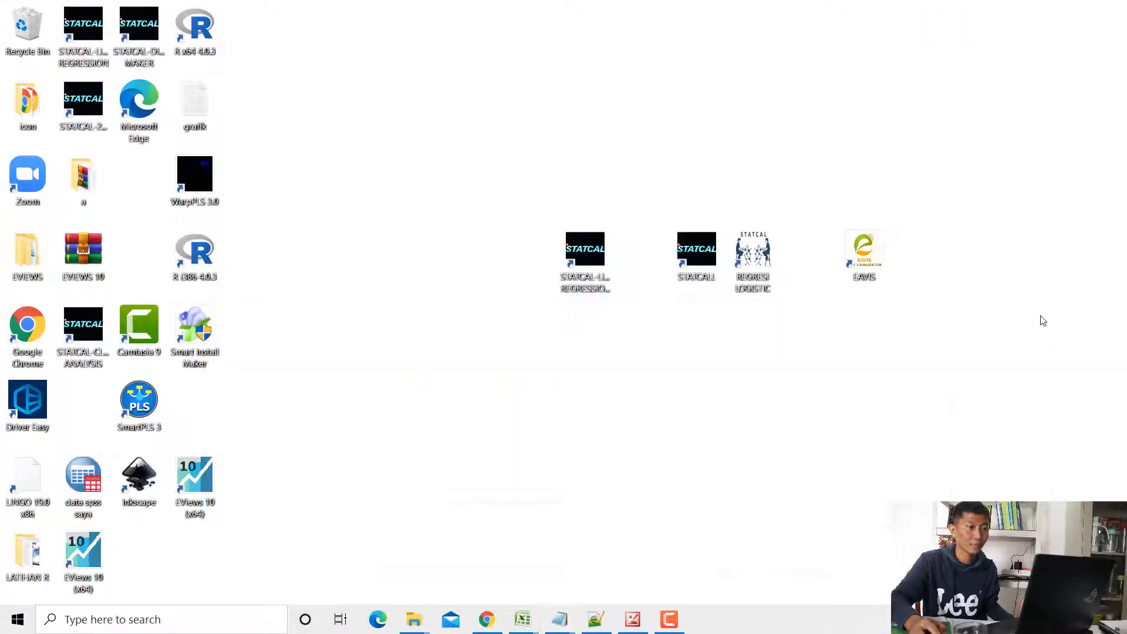
click(871, 256)
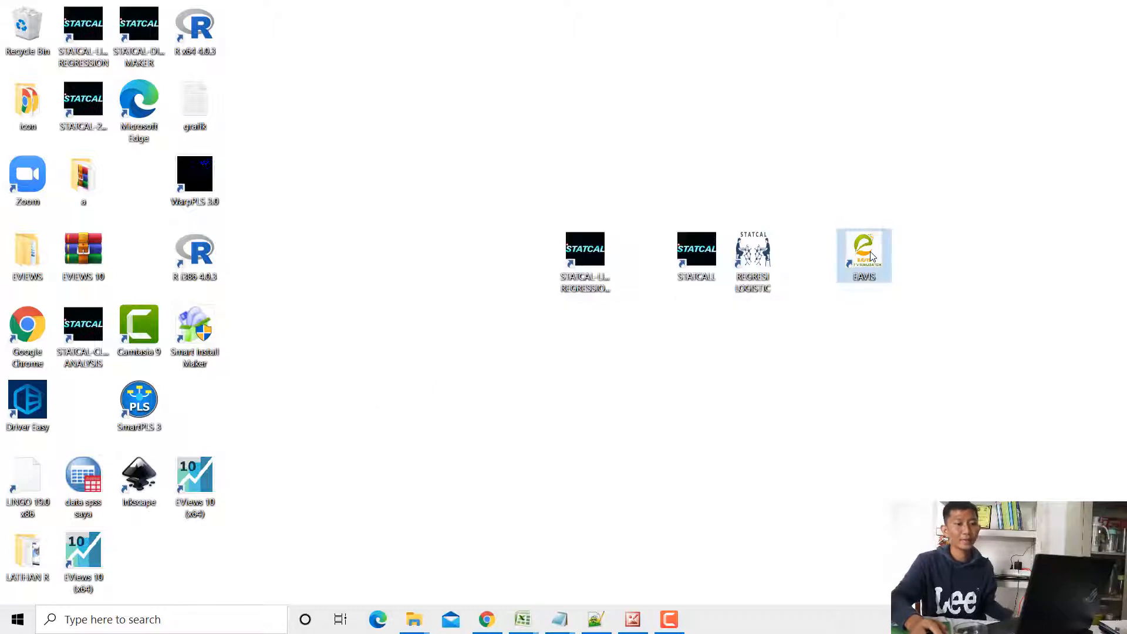
double_click(871, 257)
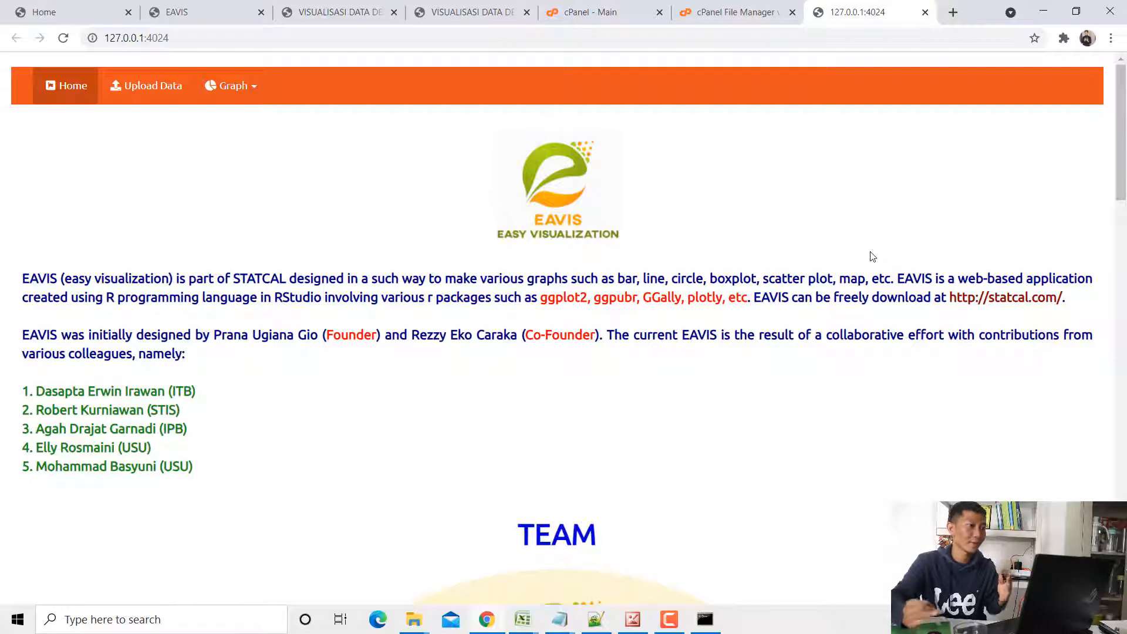
- Upload data bab 4 from the BAB 4 folder as the comma-separated data file and point out its file name
click(164, 88)
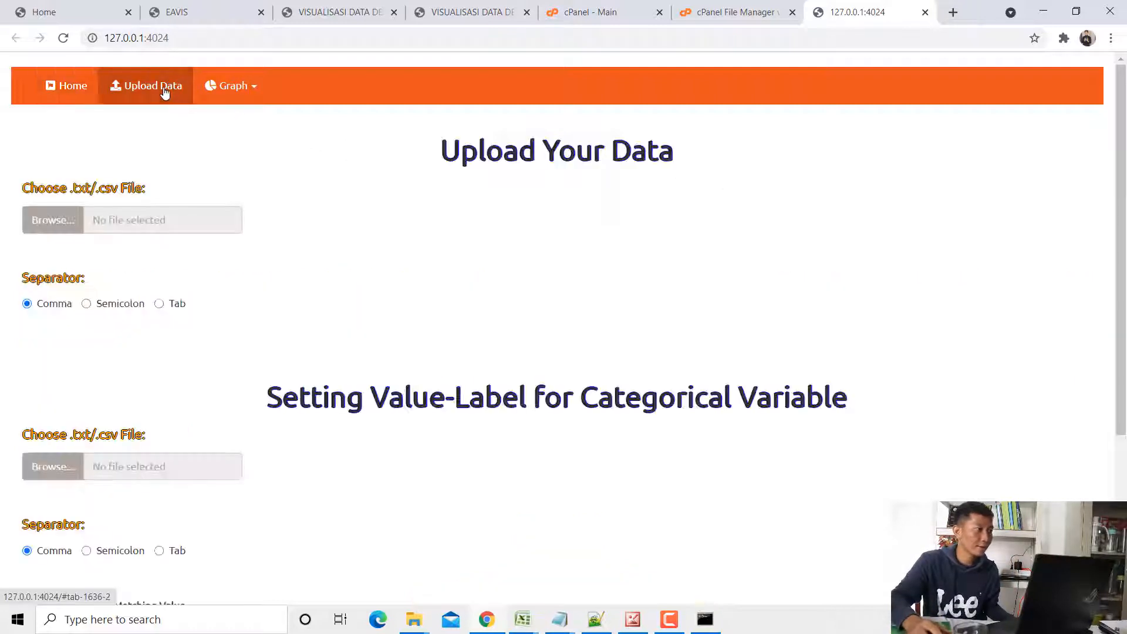
click(53, 221)
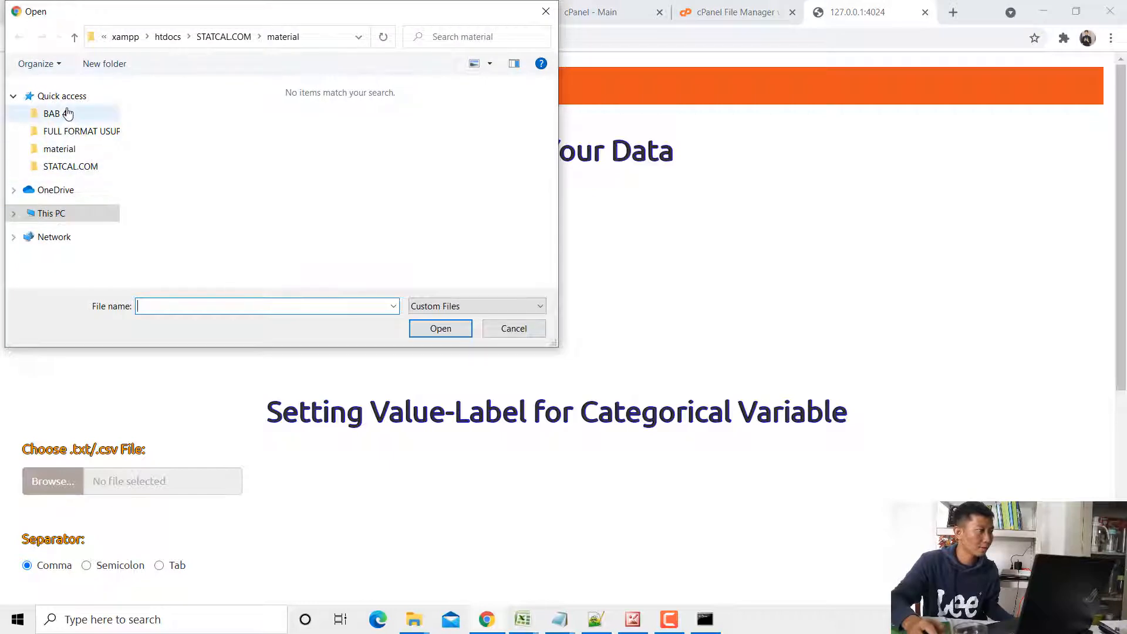
click(68, 114)
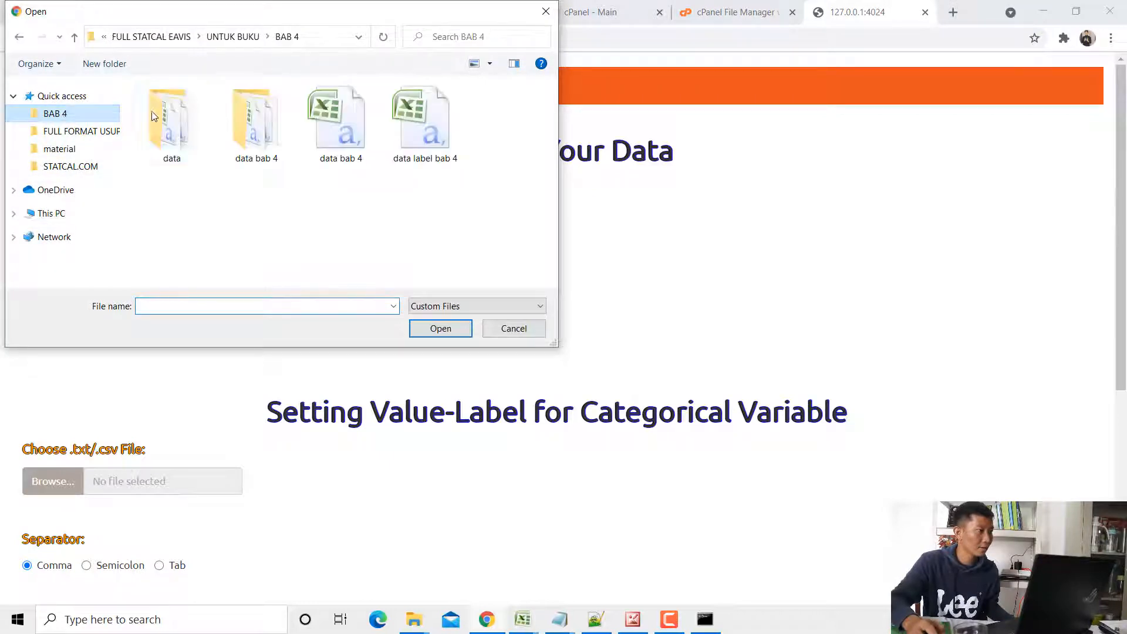
double_click(341, 151)
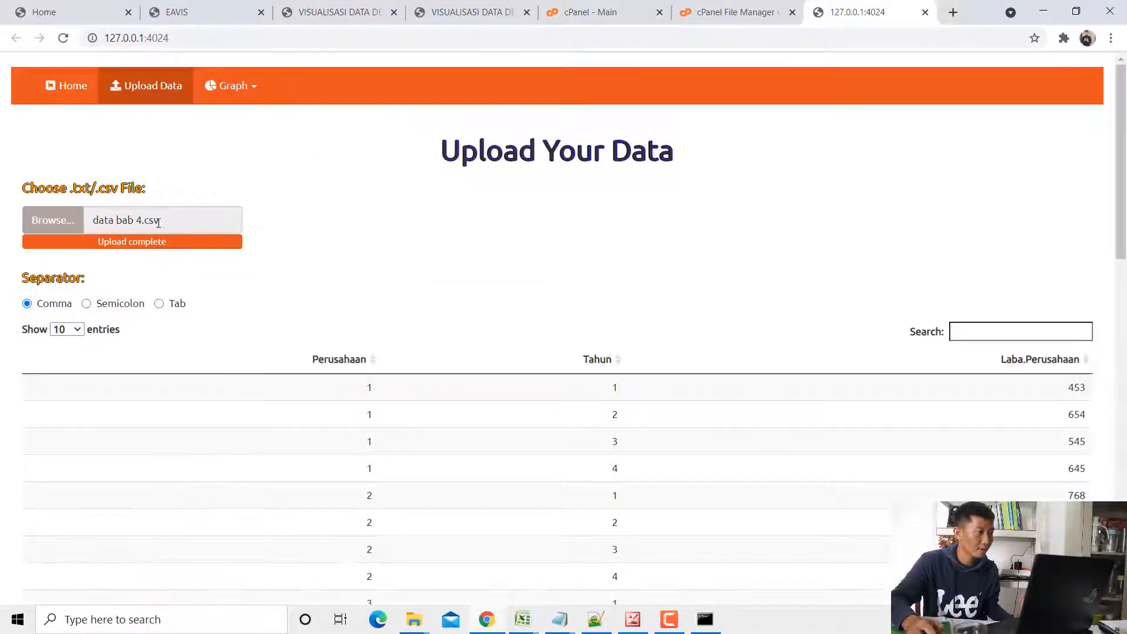
drag(159, 223, 92, 223)
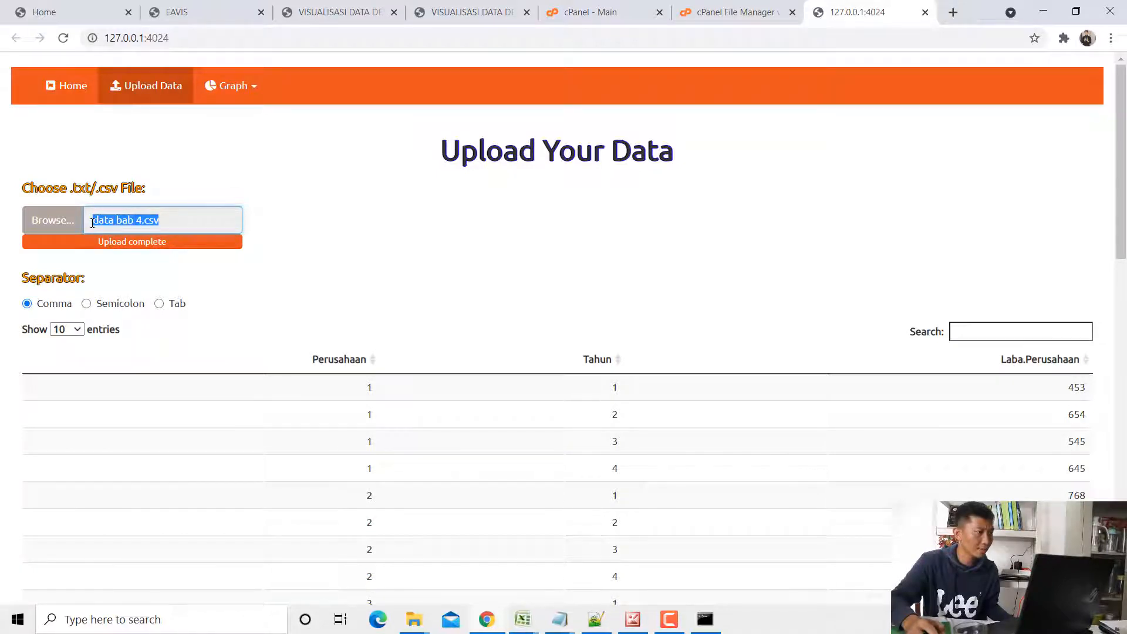
- Upload data label bab 4 as the value-label file for the categorical variables and look over its company and year labels
scroll(370, 327, down, 6)
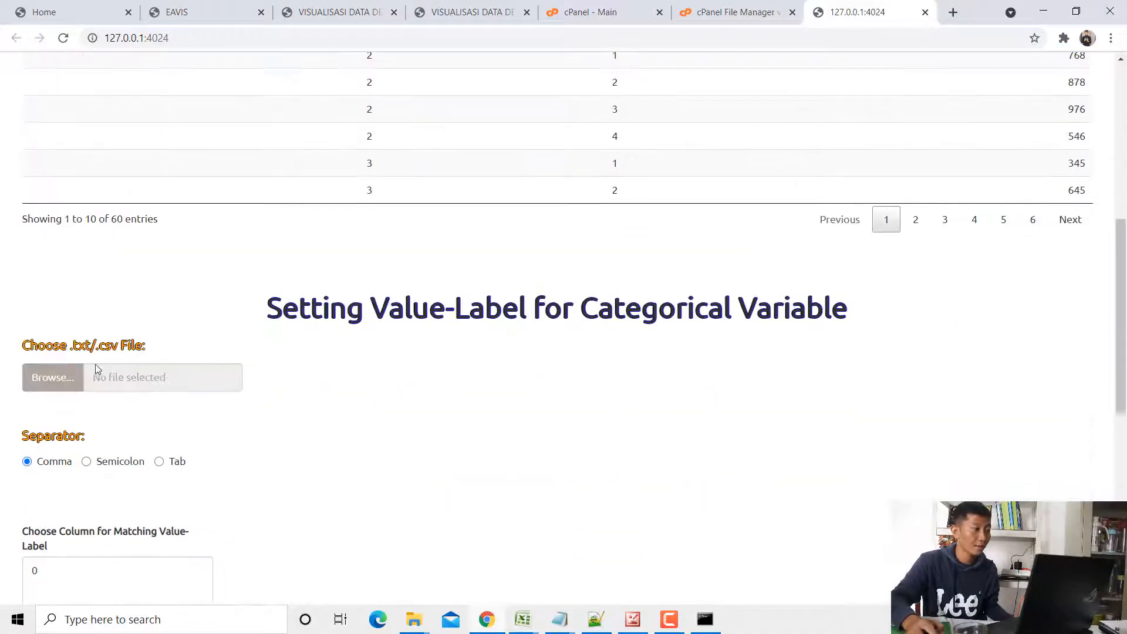
click(64, 381)
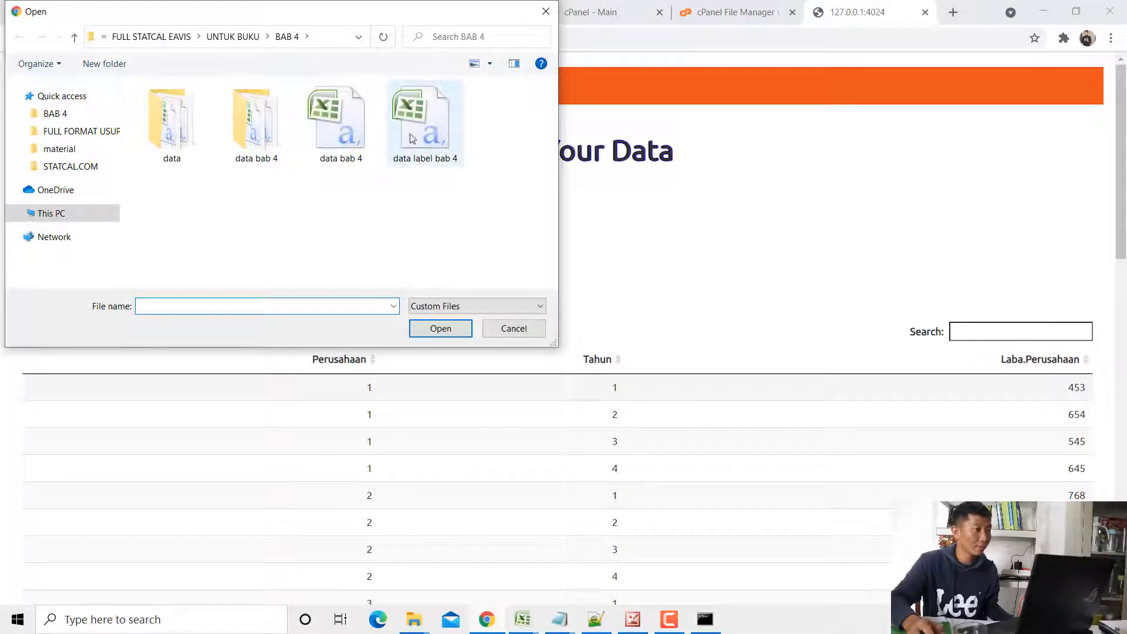
click(421, 137)
double_click(422, 138)
scroll(244, 315, down, 10)
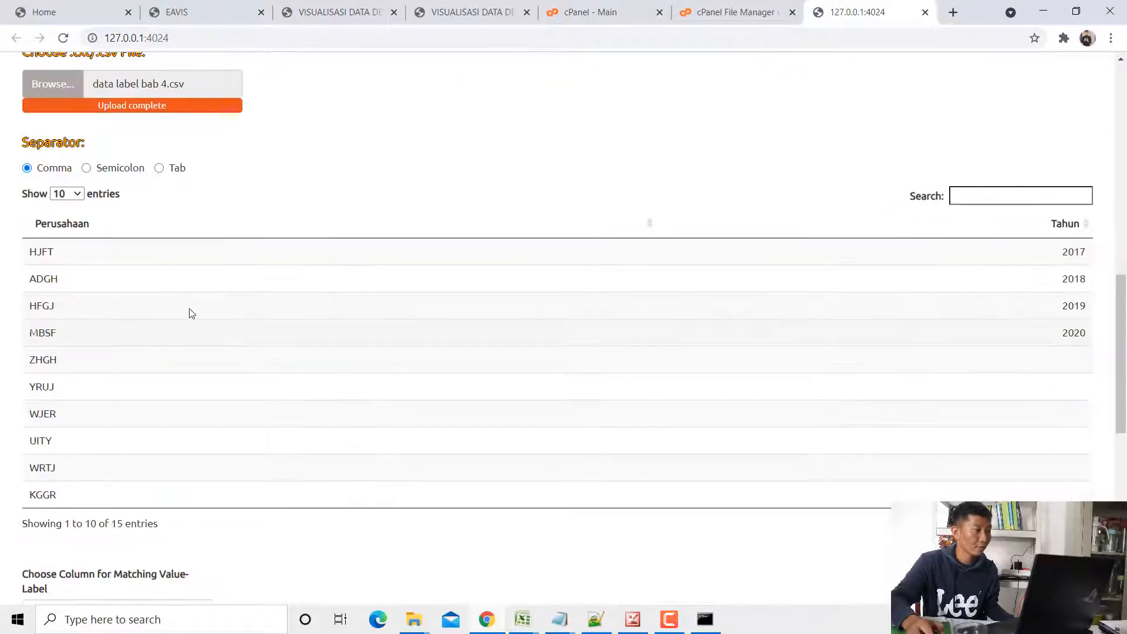
scroll(236, 219, up, 10)
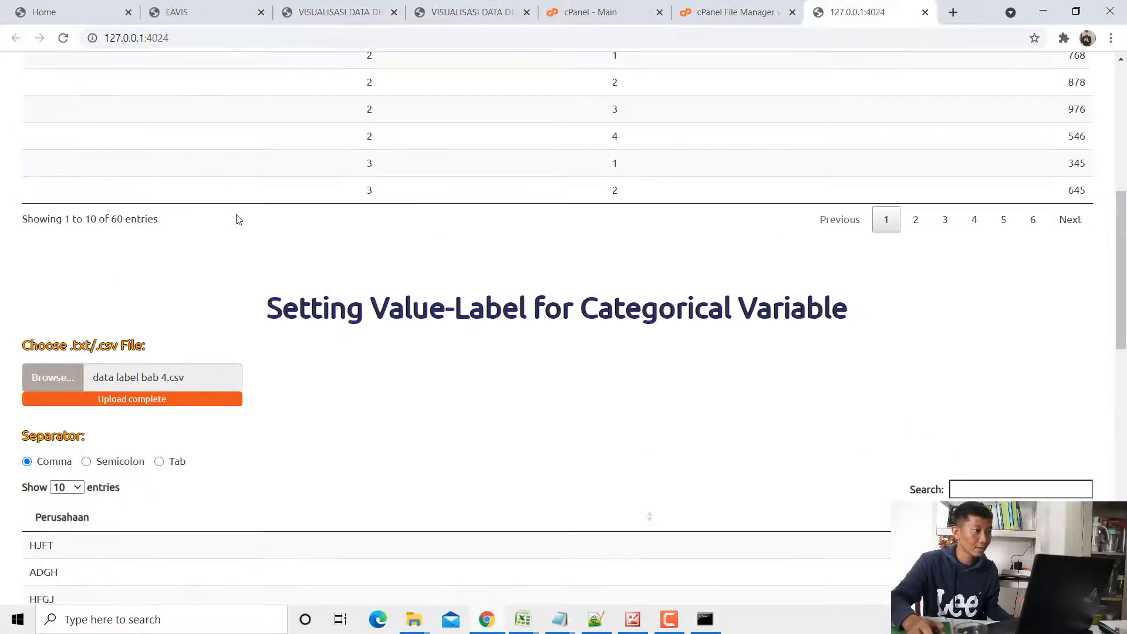
- Set column 1 as the column for matching value labels and check the company labels in the resulting data table
scroll(366, 234, down, 8)
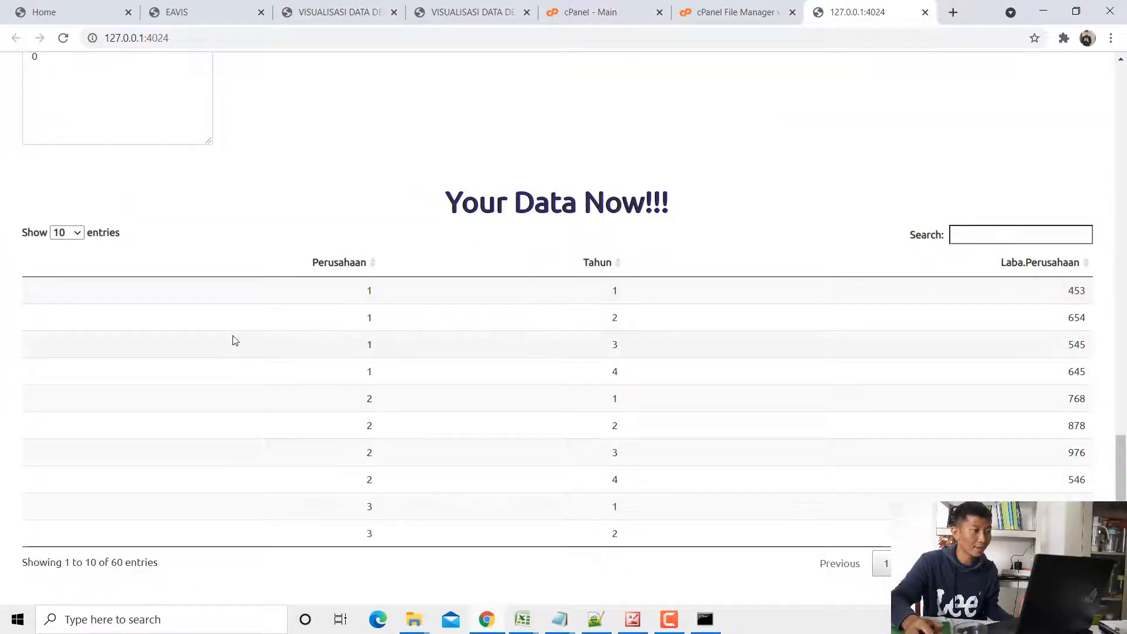
scroll(108, 216, up, 2)
click(105, 211)
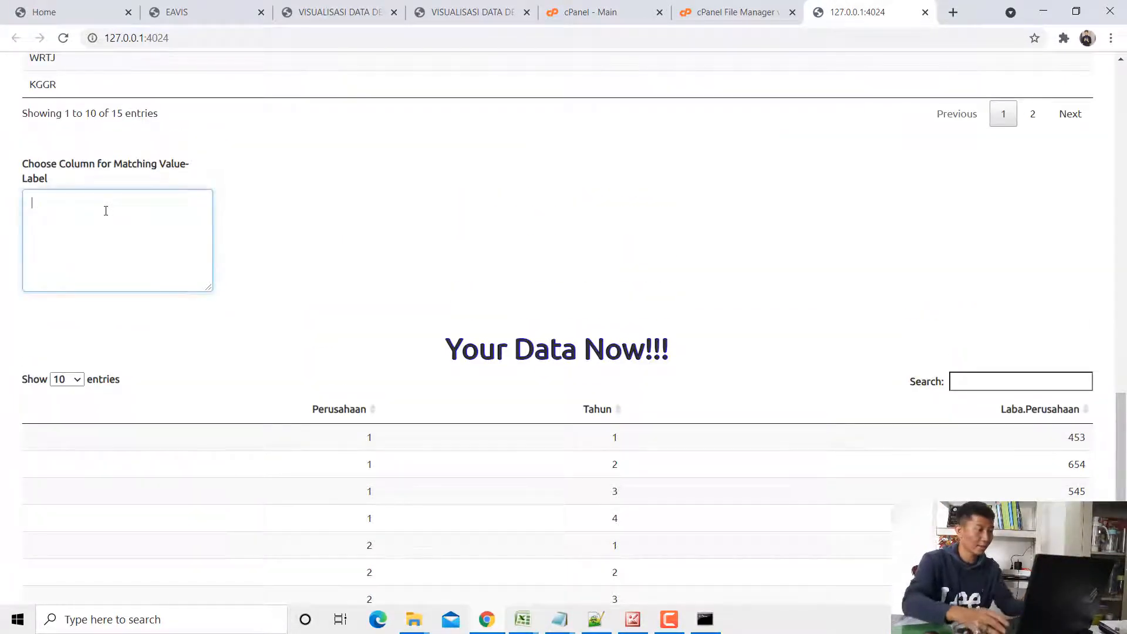
text(1)
scroll(284, 367, down, 2)
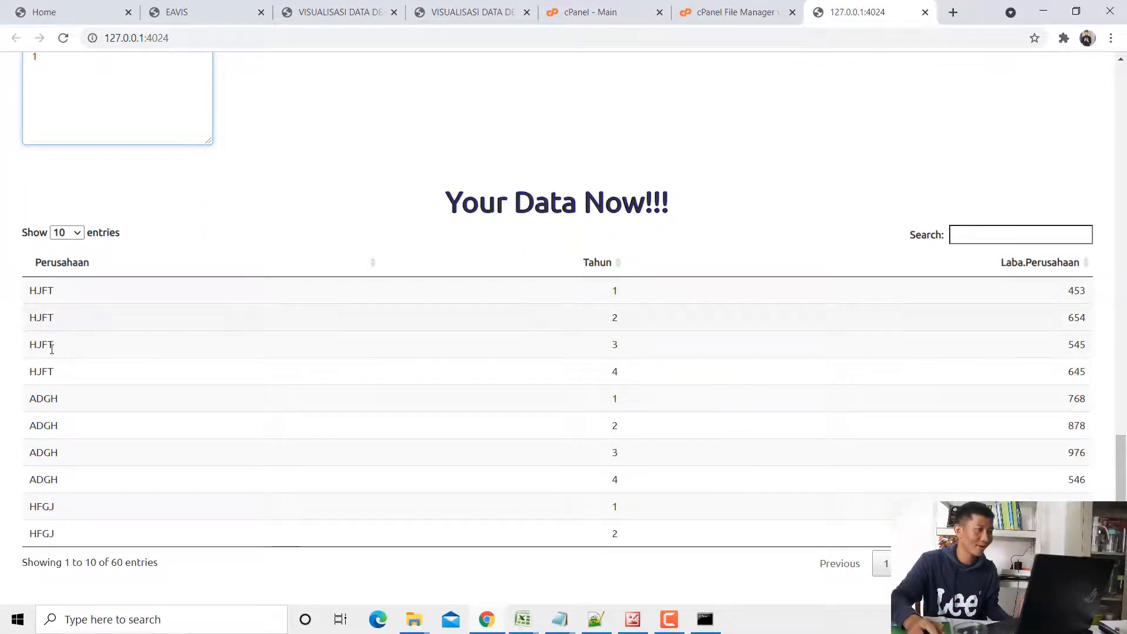
- Add column 2 on a second line of the value-label matching columns so that Tahun is labelled as well
scroll(41, 344, up, 4)
drag(42, 359, 27, 351)
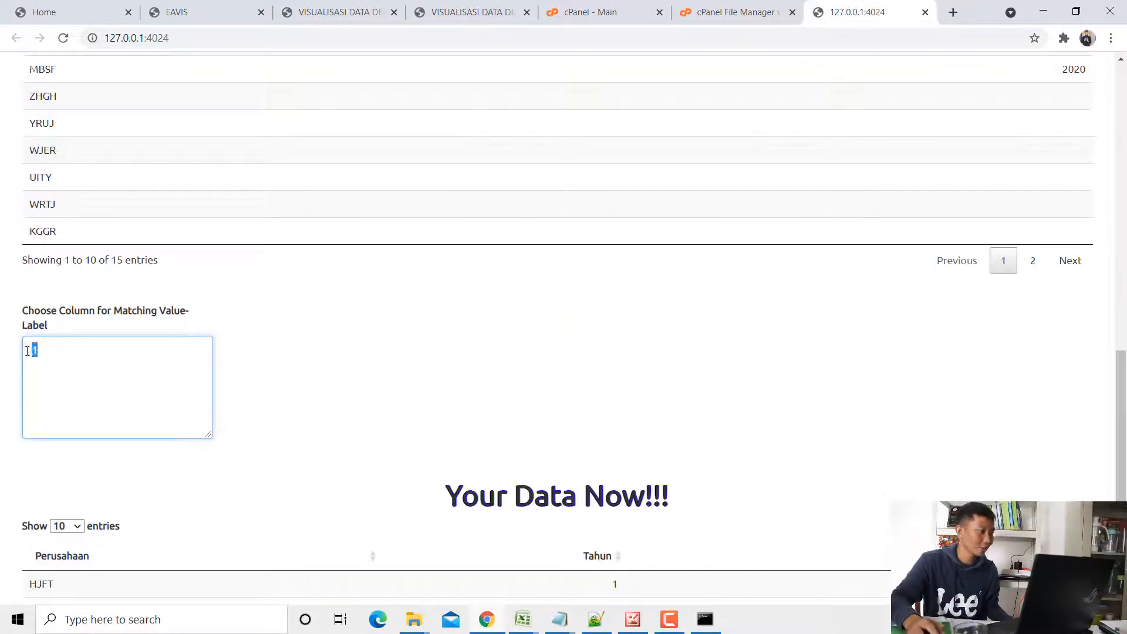
scroll(27, 351, up, 14)
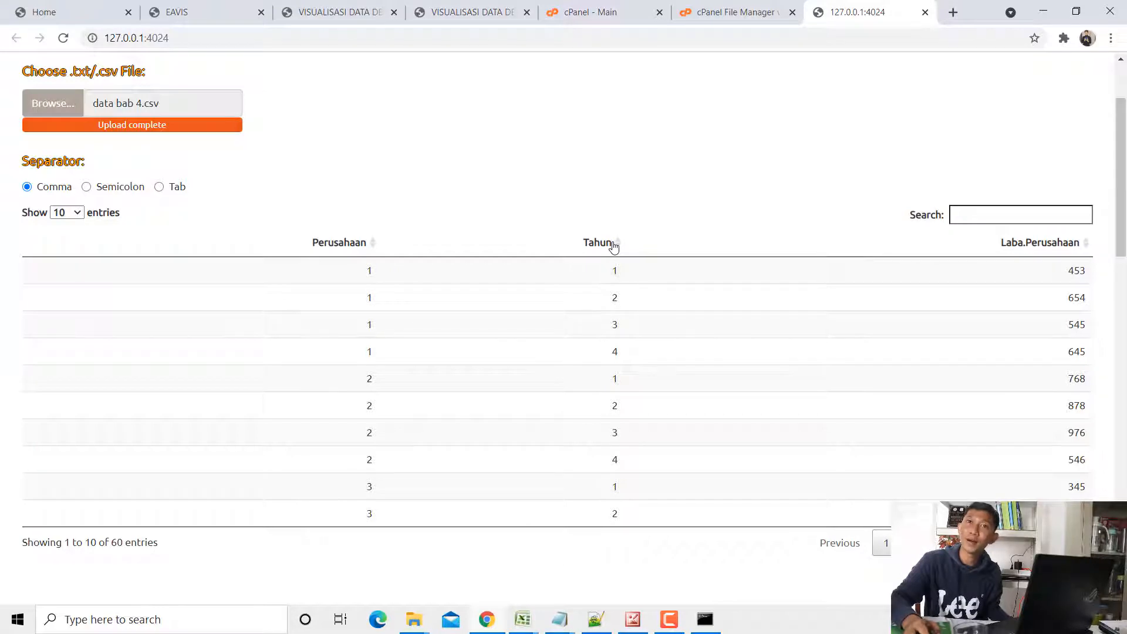
scroll(490, 352, down, 12)
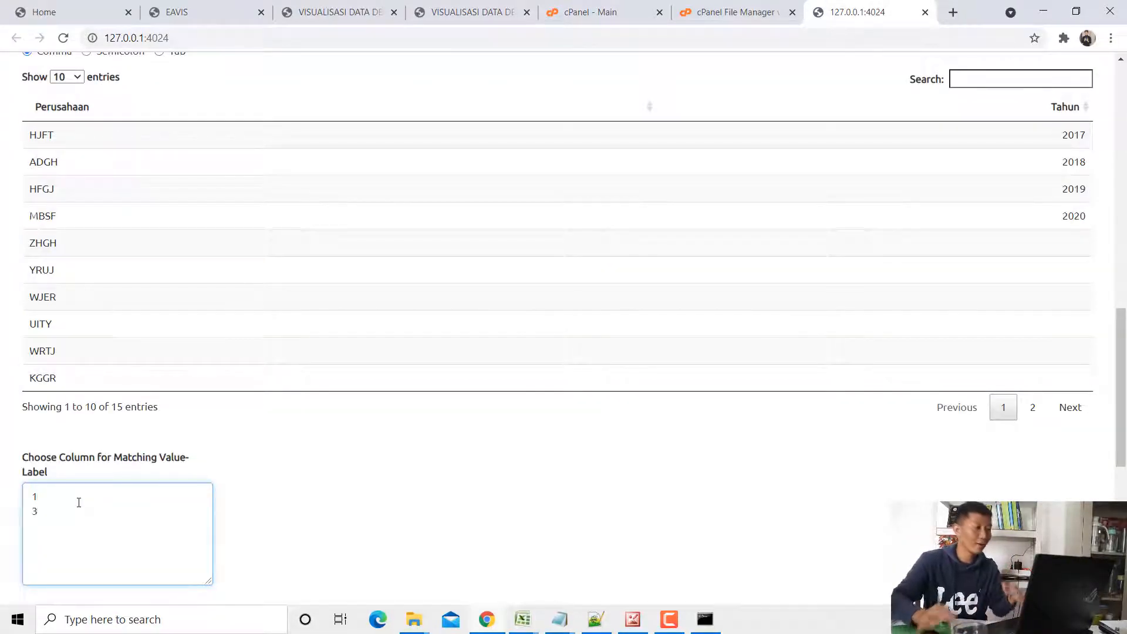
key(BackSpace)
text(2)
scroll(241, 461, down, 7)
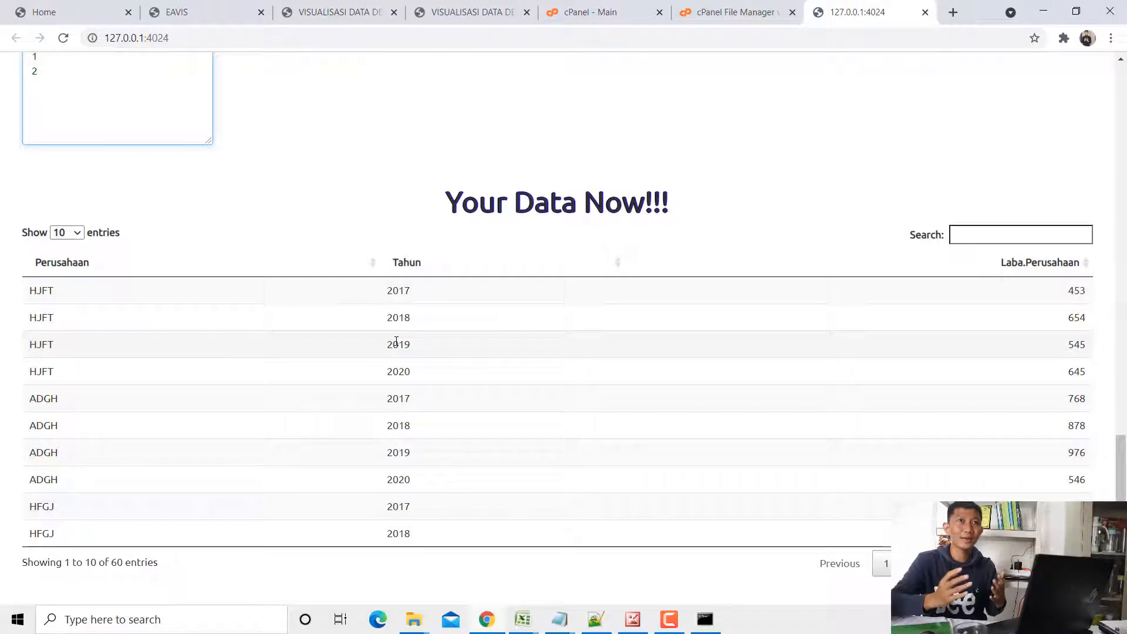
- Open the average dot graph and choose Laba.Perusahaan as its numeric variable
scroll(383, 393, up, 15)
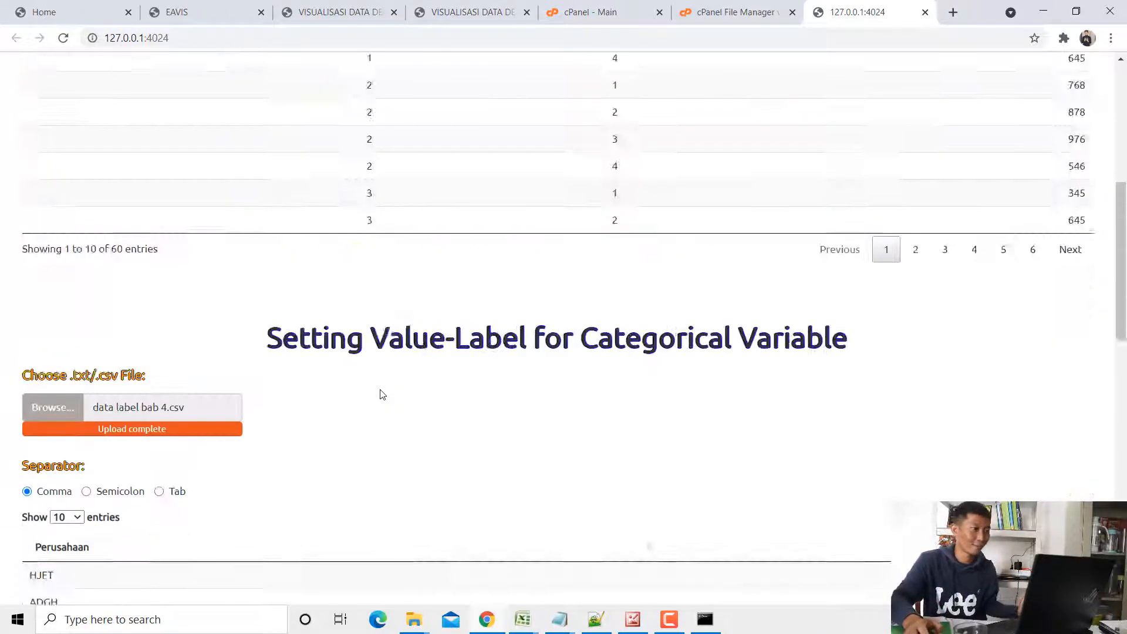
click(231, 86)
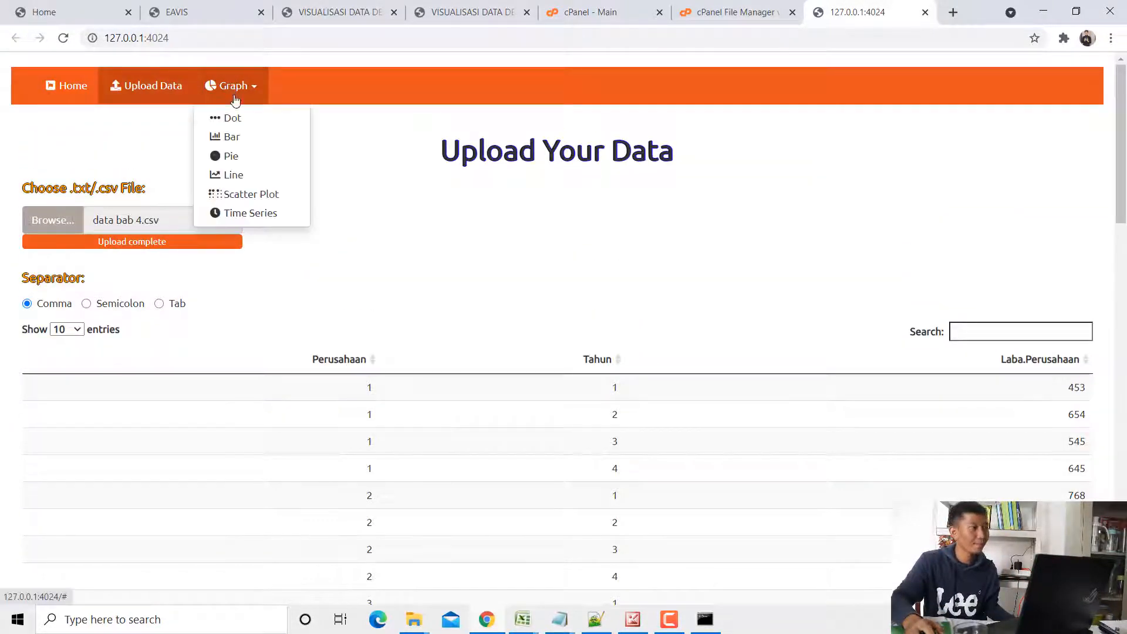
click(233, 119)
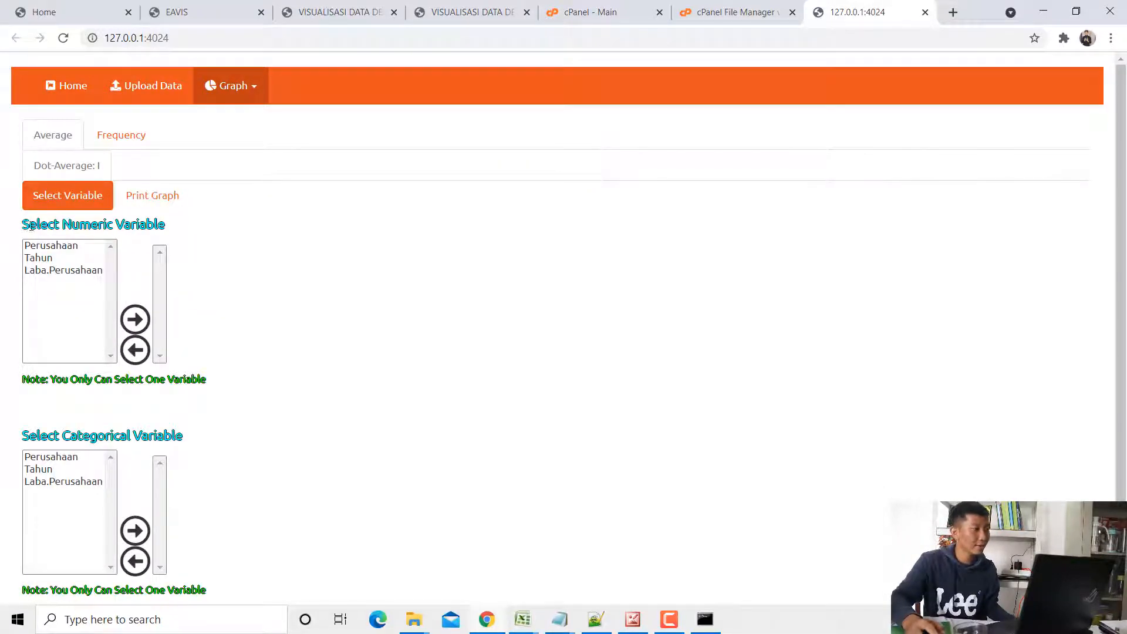
drag(24, 224, 157, 223)
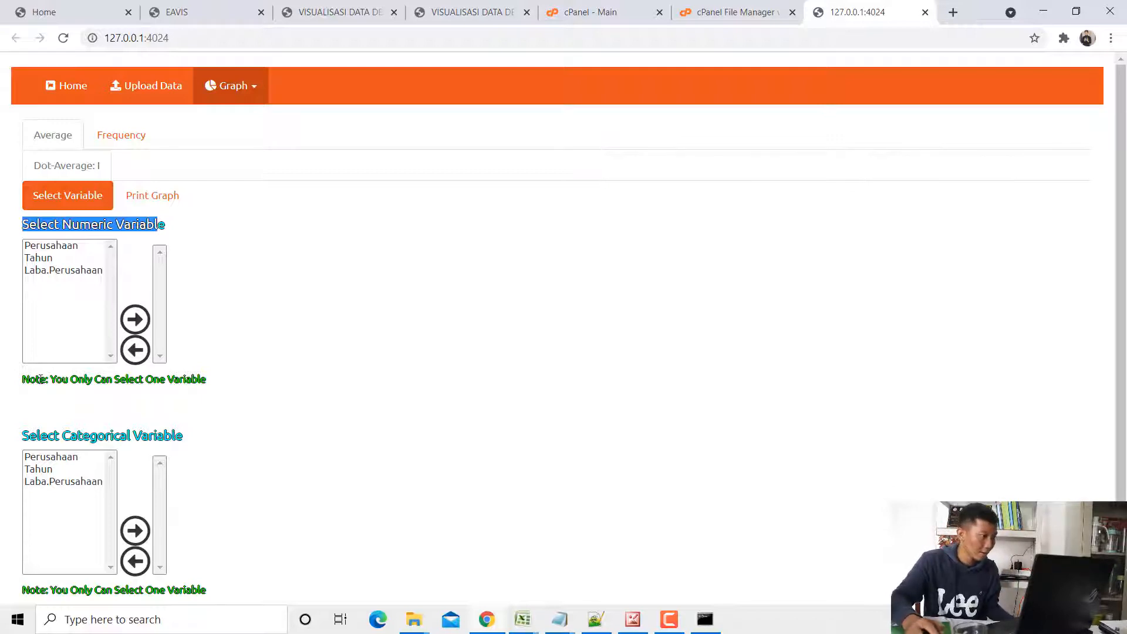
drag(39, 380, 197, 376)
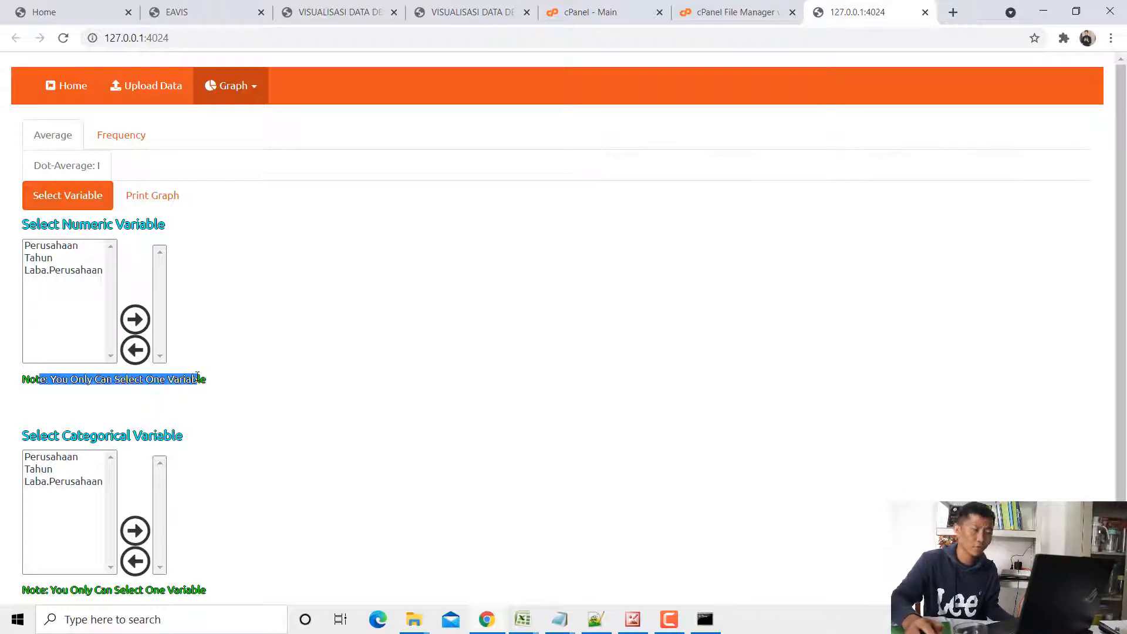
click(71, 271)
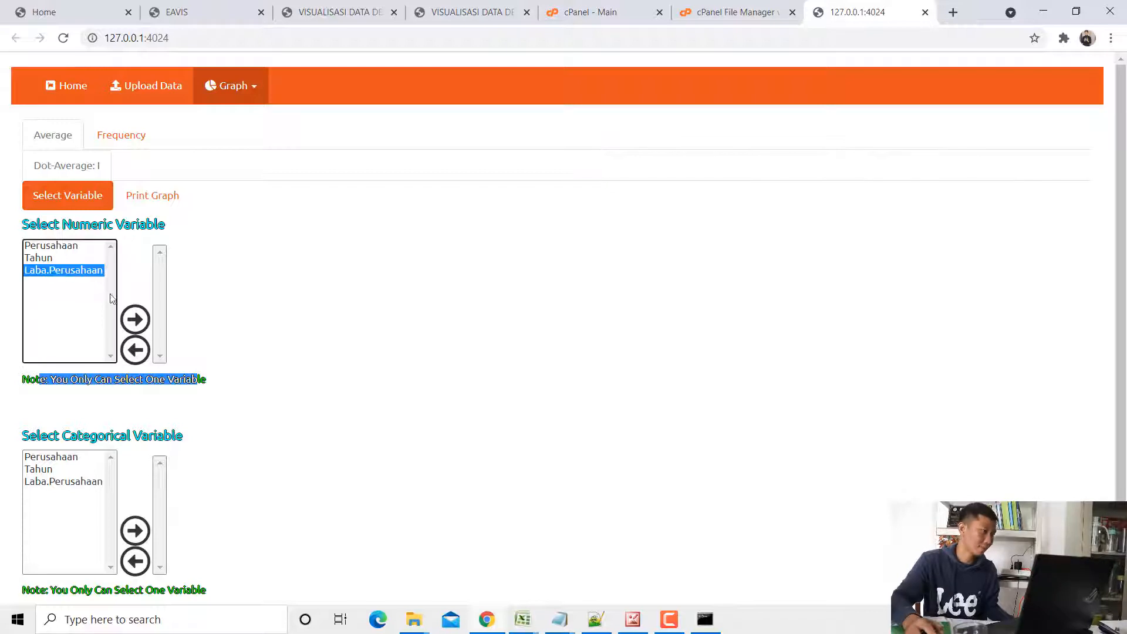
click(136, 321)
- Consult the HJFT average profit question in Notepad and choose Perusahaan as the graph's categorical variable
scroll(451, 297, down, 2)
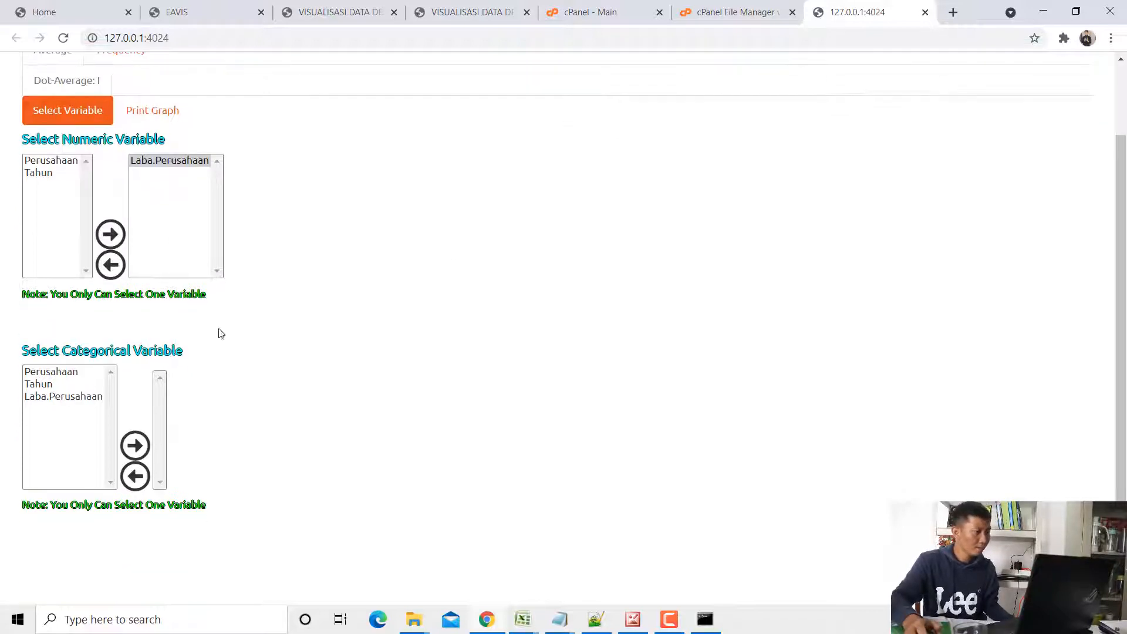
drag(37, 351, 176, 352)
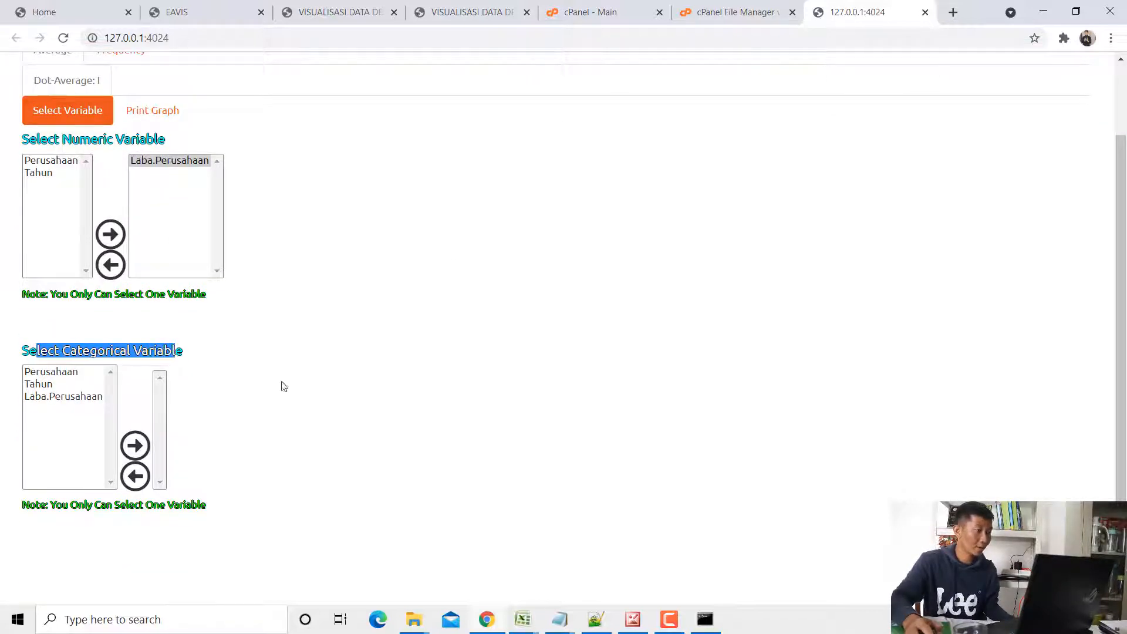
mouse_move(568, 616)
click(621, 576)
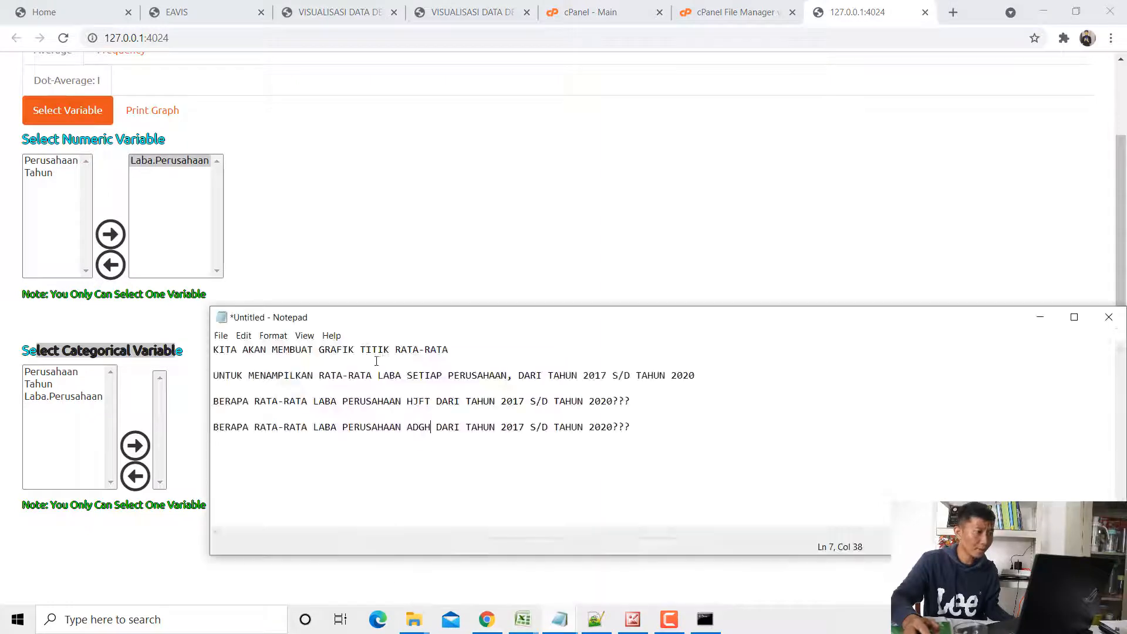
drag(332, 403, 407, 404)
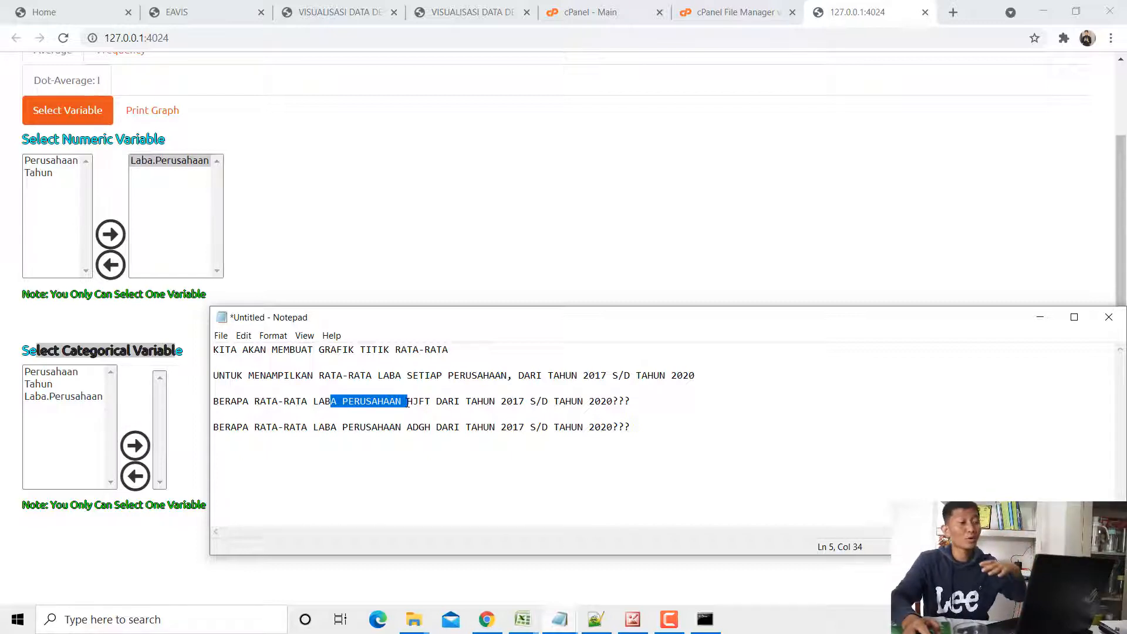
click(528, 217)
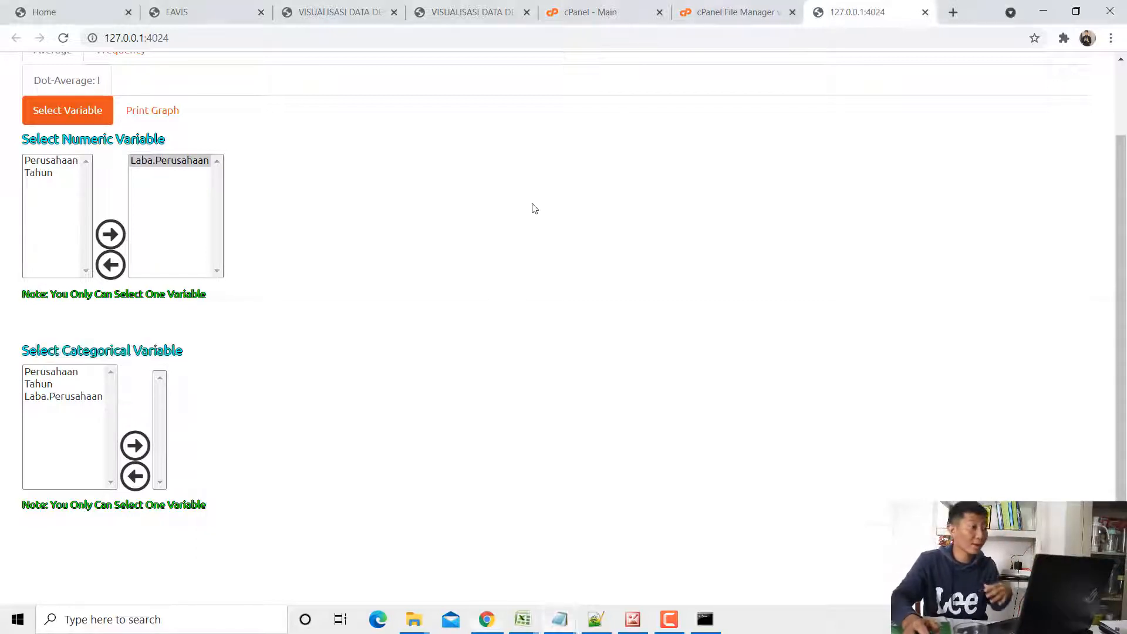
click(56, 374)
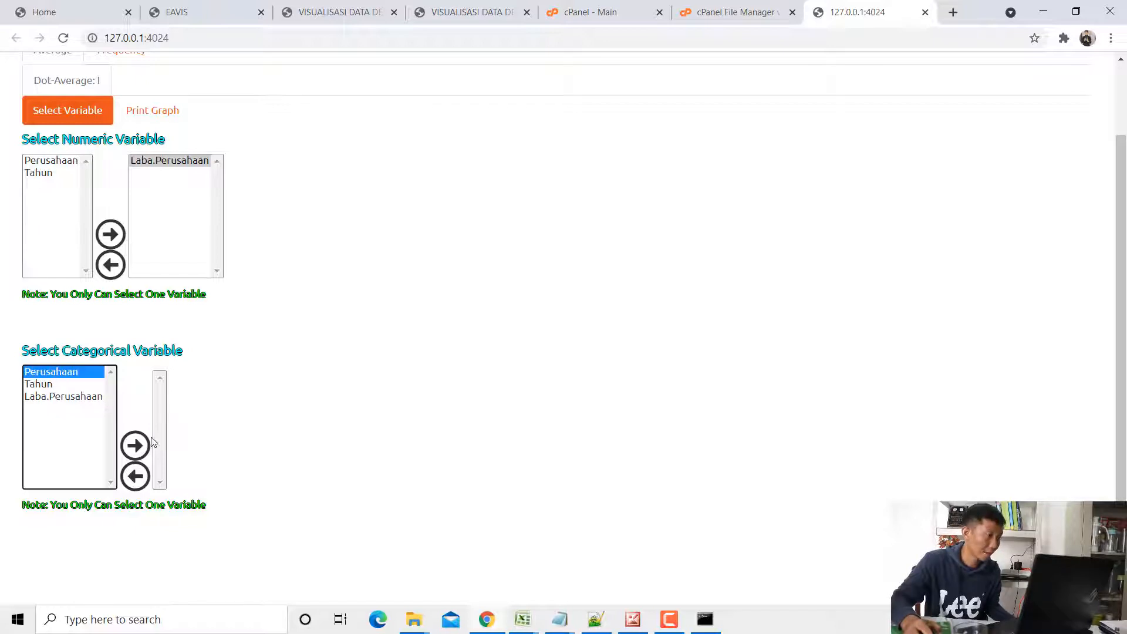
click(144, 448)
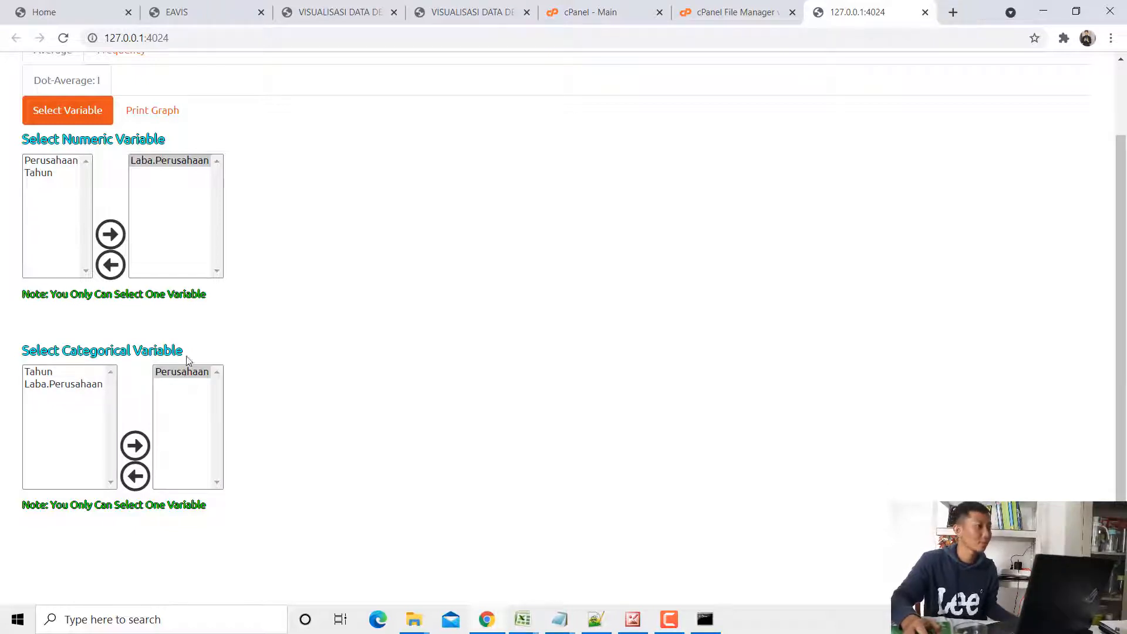
- Display the average dot chart and look over the average profit plotted for each company
click(177, 115)
scroll(343, 297, down, 2)
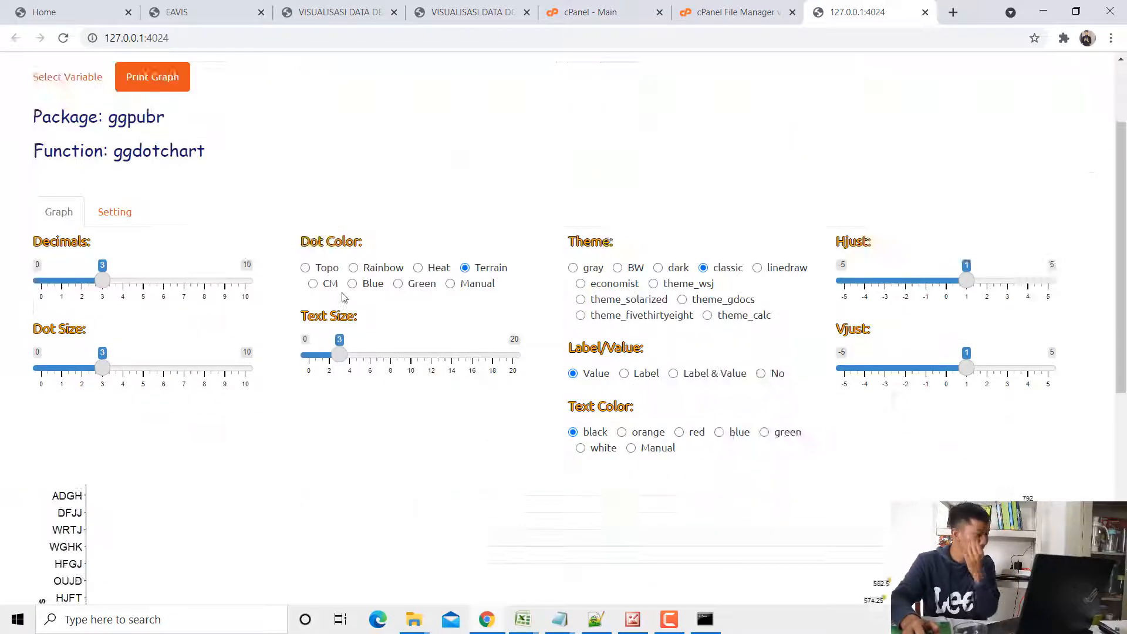
scroll(344, 297, down, 5)
scroll(344, 297, up, 2)
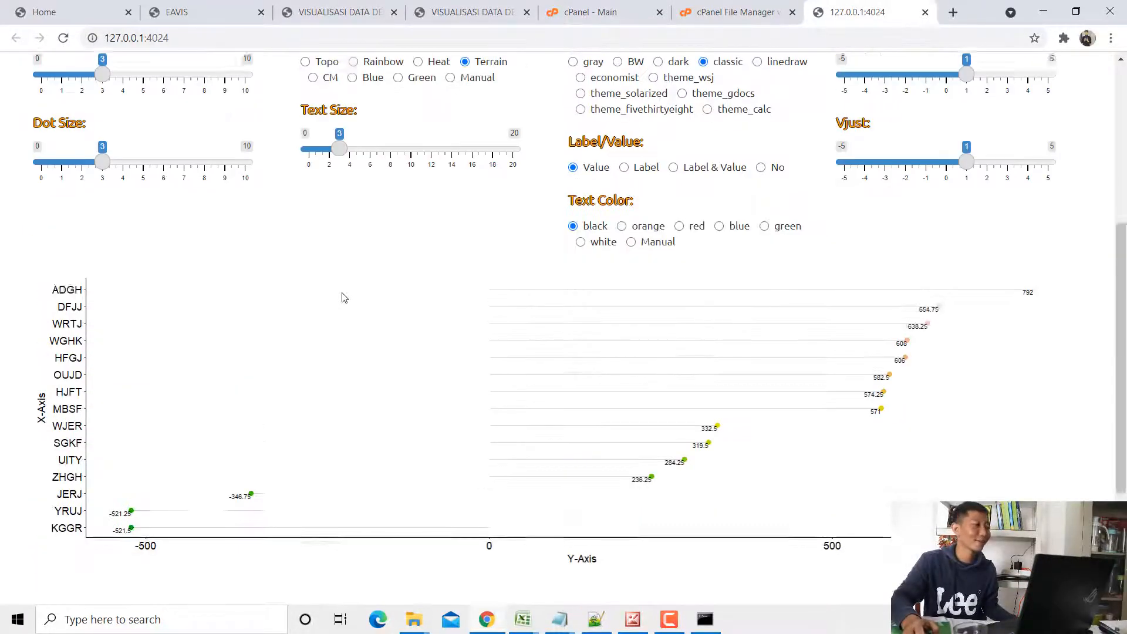
scroll(343, 297, down, 1)
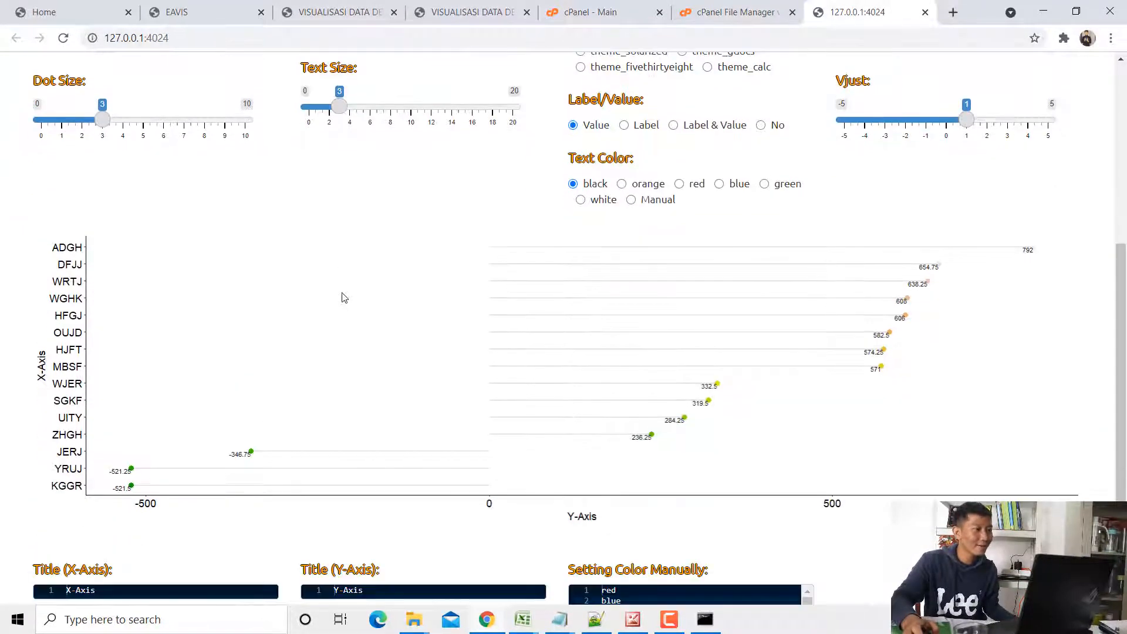
- Set the chart's dot size to 7.5 and apply the economist theme
drag(103, 121, 198, 131)
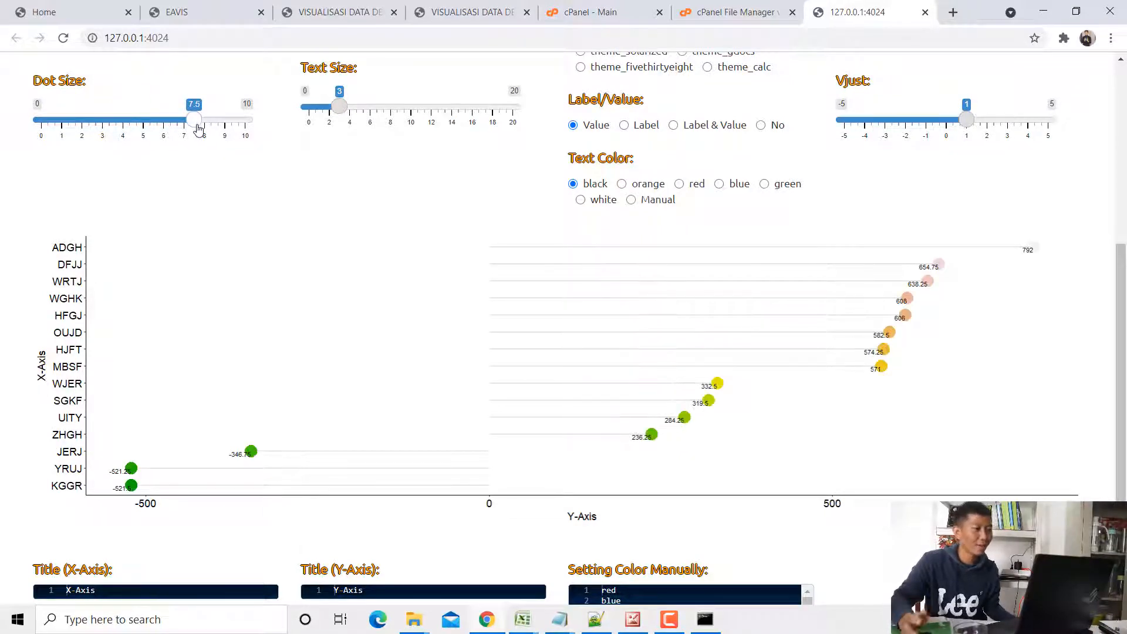
scroll(276, 208, up, 2)
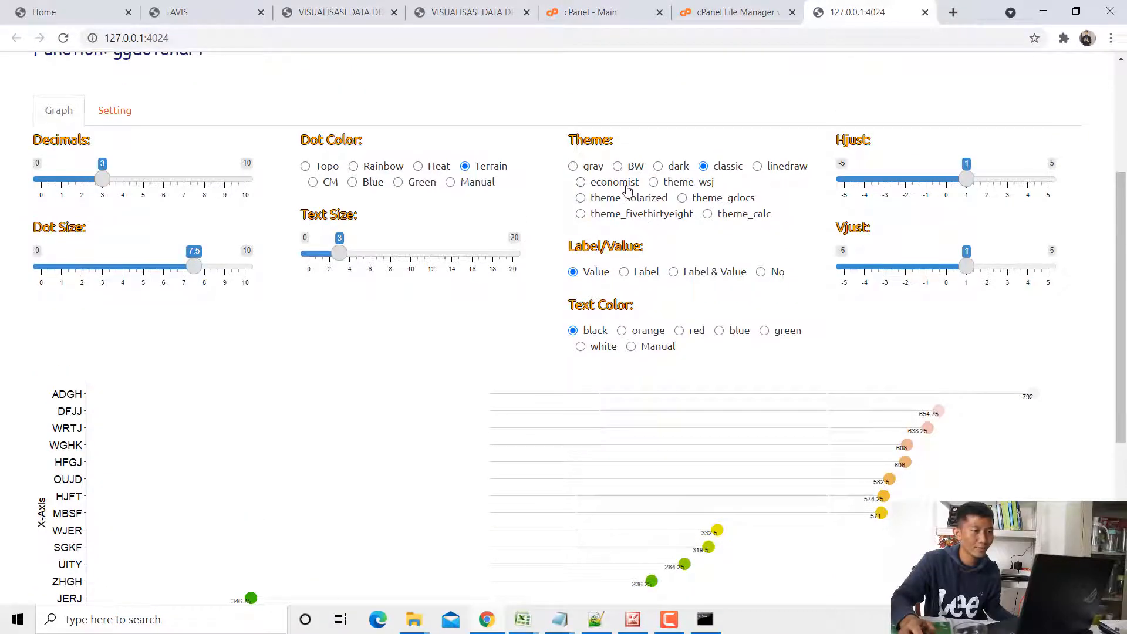
click(628, 187)
scroll(587, 234, down, 2)
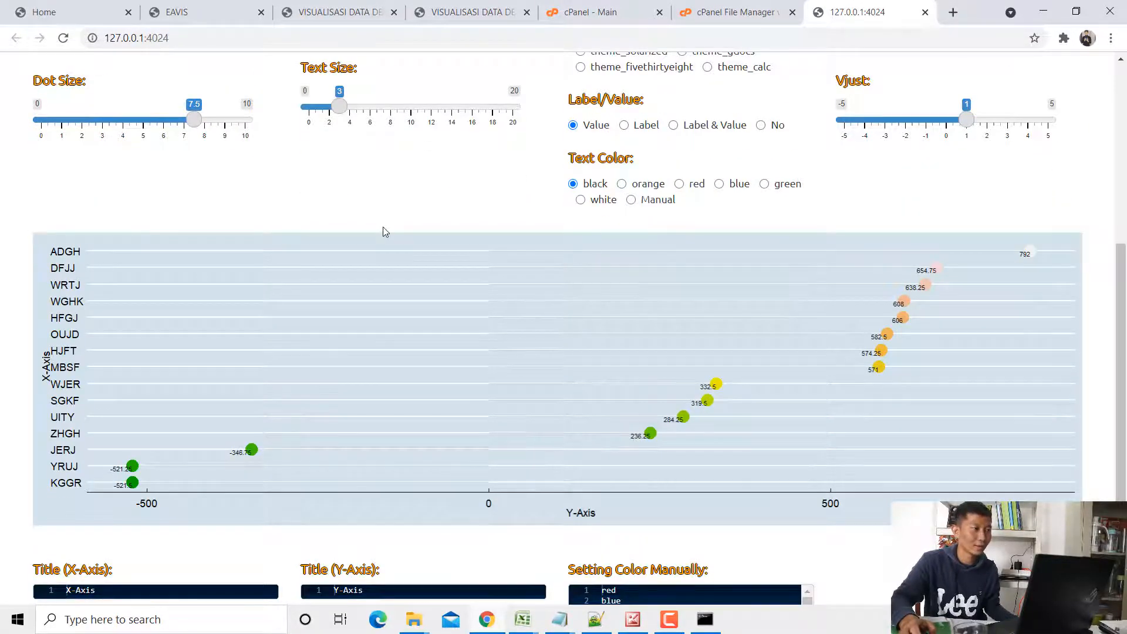
- Set the chart's text size to 5 and change the X-axis title to PERUSAHAAN
scroll(384, 231, up, 1)
drag(340, 180, 368, 184)
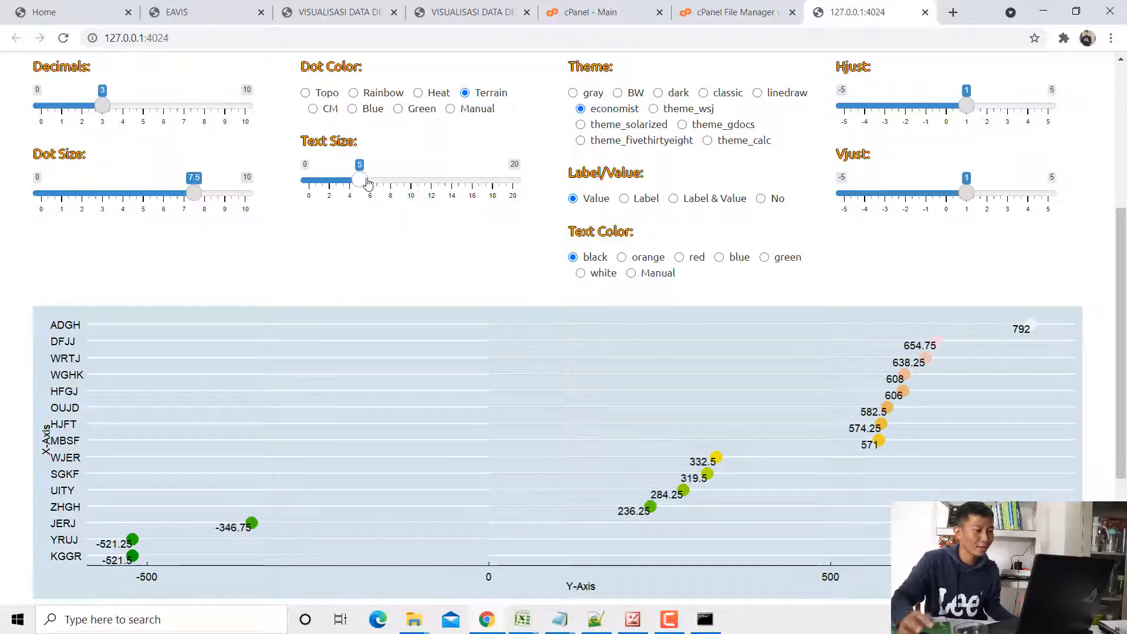
scroll(328, 281, down, 4)
drag(96, 429, 14, 420)
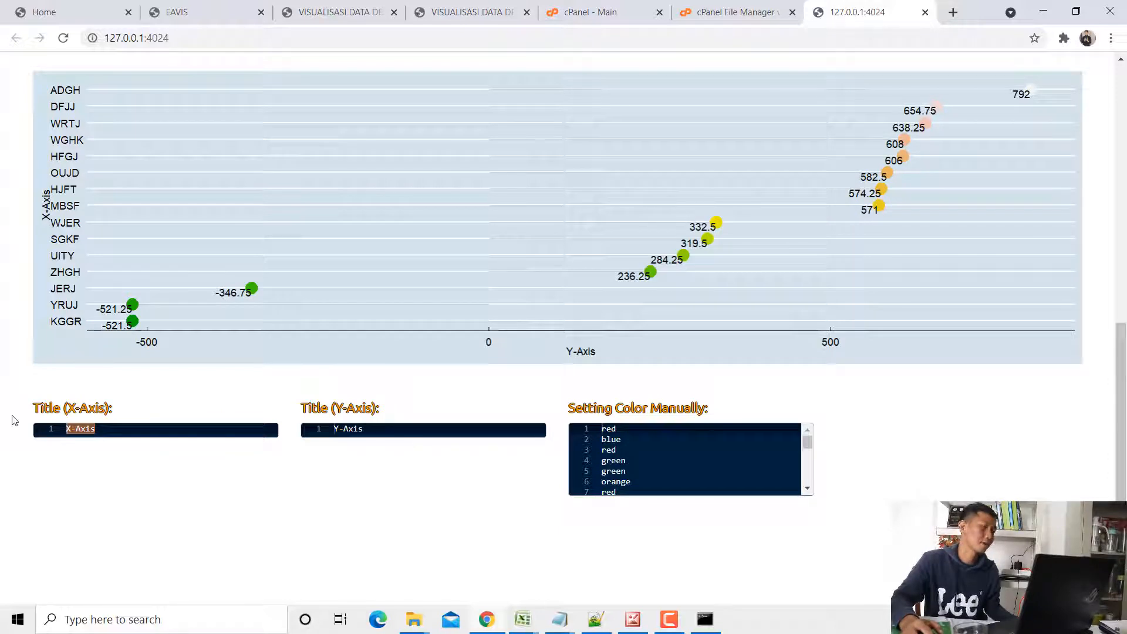
text(P)
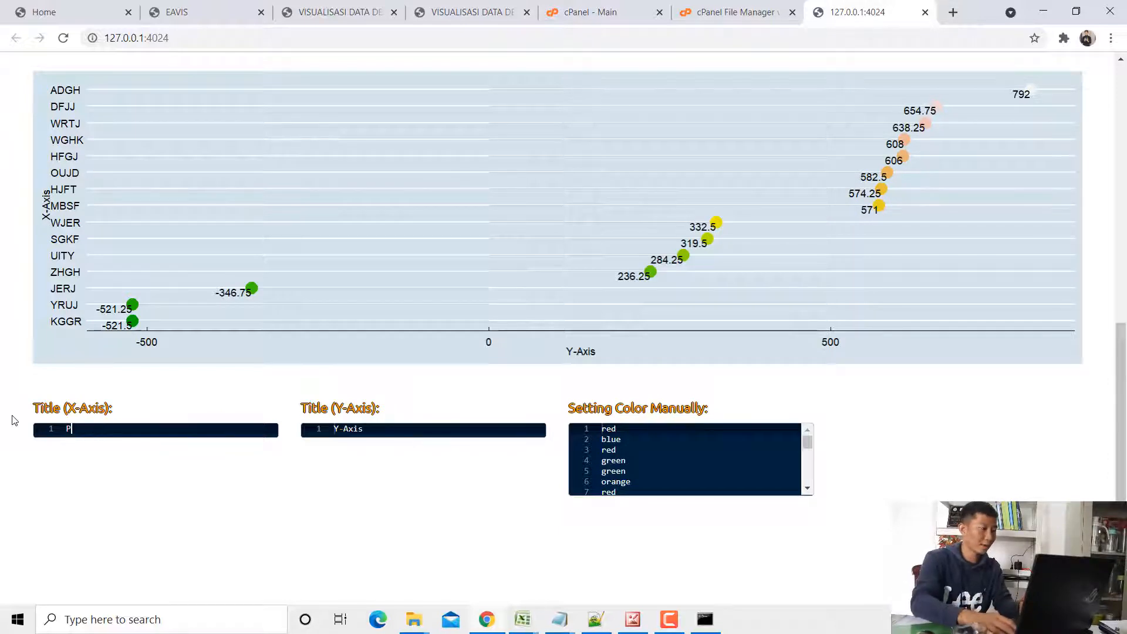
text(ERUSAHAAN)
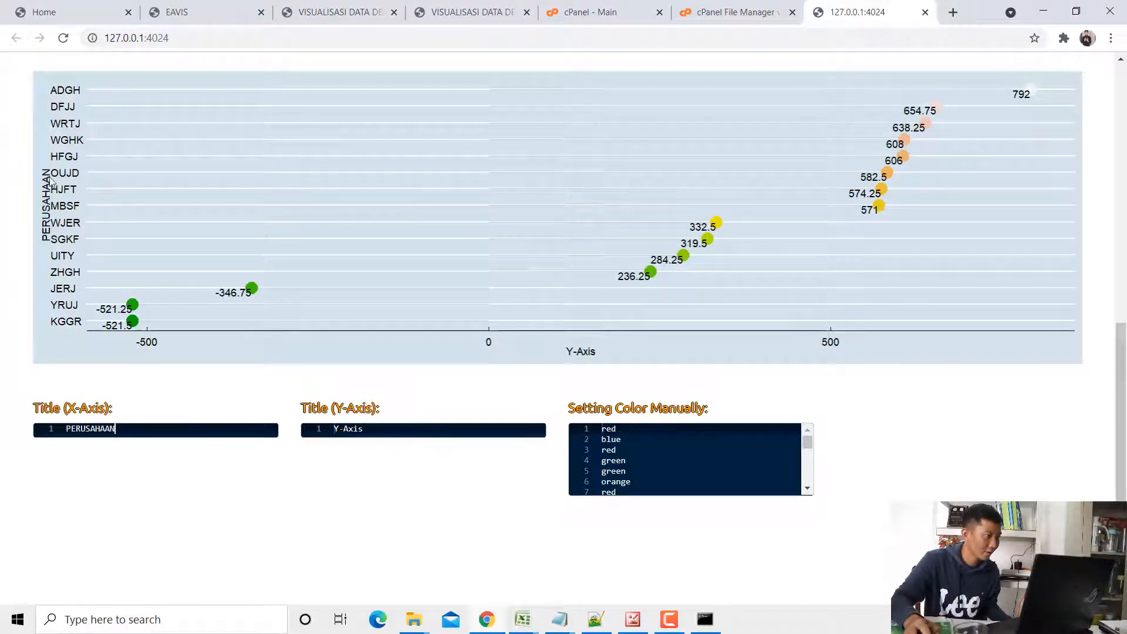
- Change the Y-axis title to RATA-RATA LABA PERUSAHAAN with TAHUN 2017 S/D TAHUN 2020 on a second line
drag(371, 435, 289, 431)
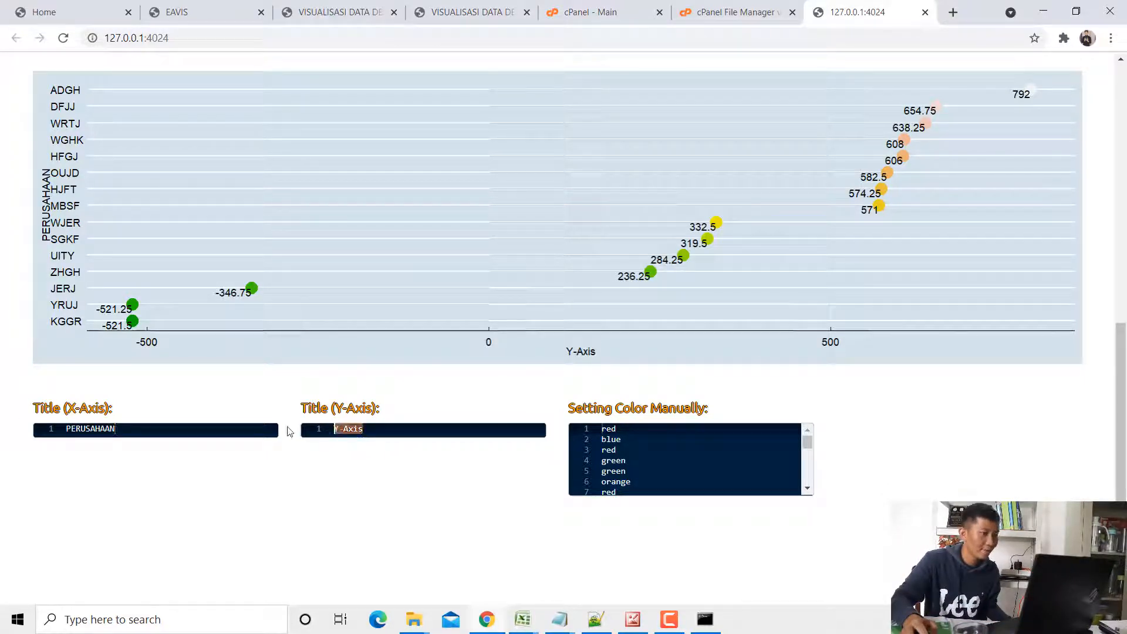
text(RATA-RATA LABA)
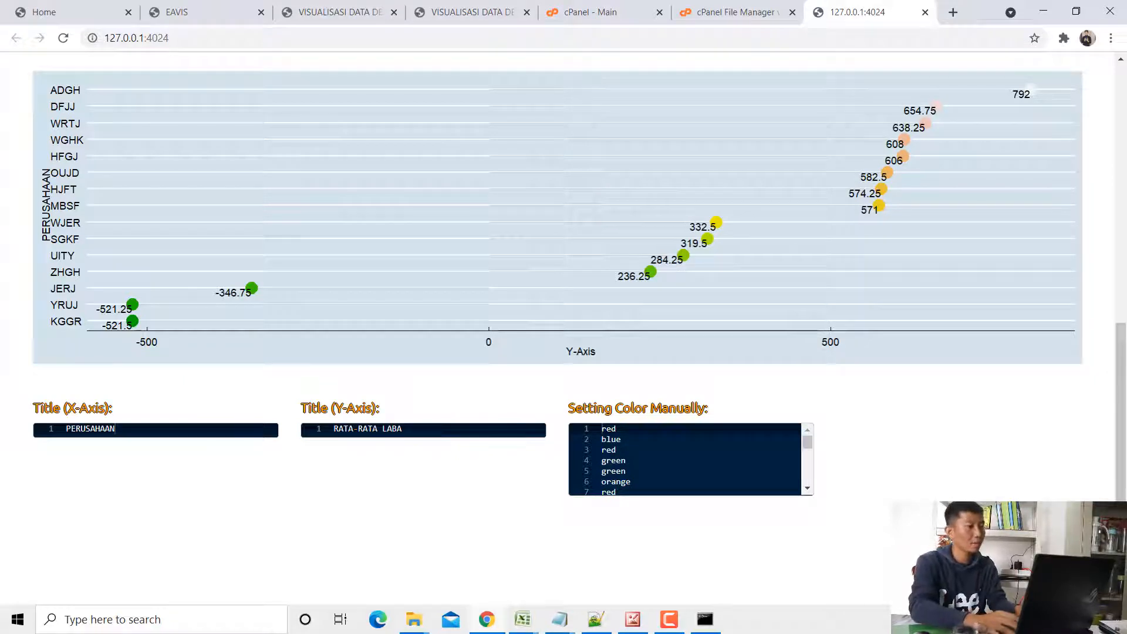
text(PERUSAHAAN)
key(Return)
text(TAHUN )
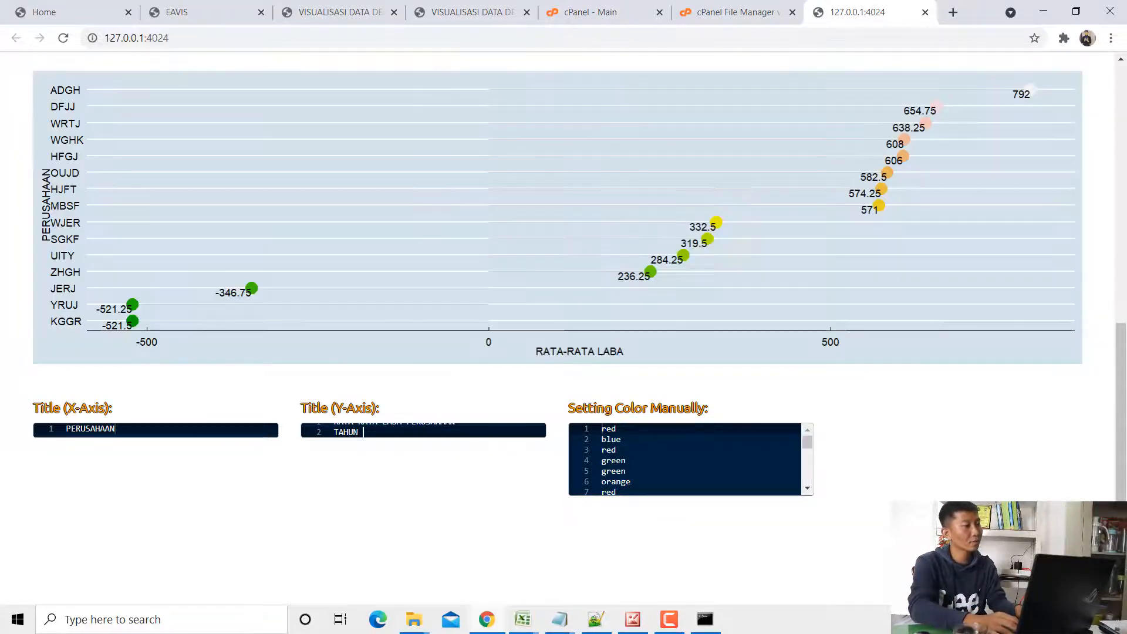
text(20)
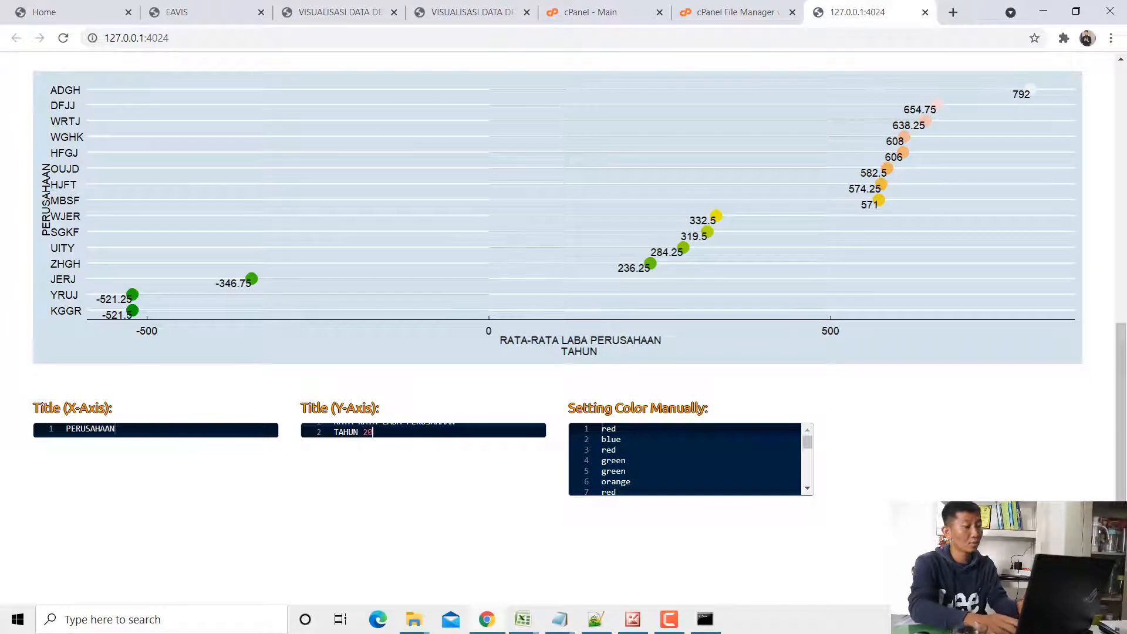
text(17 S/D T)
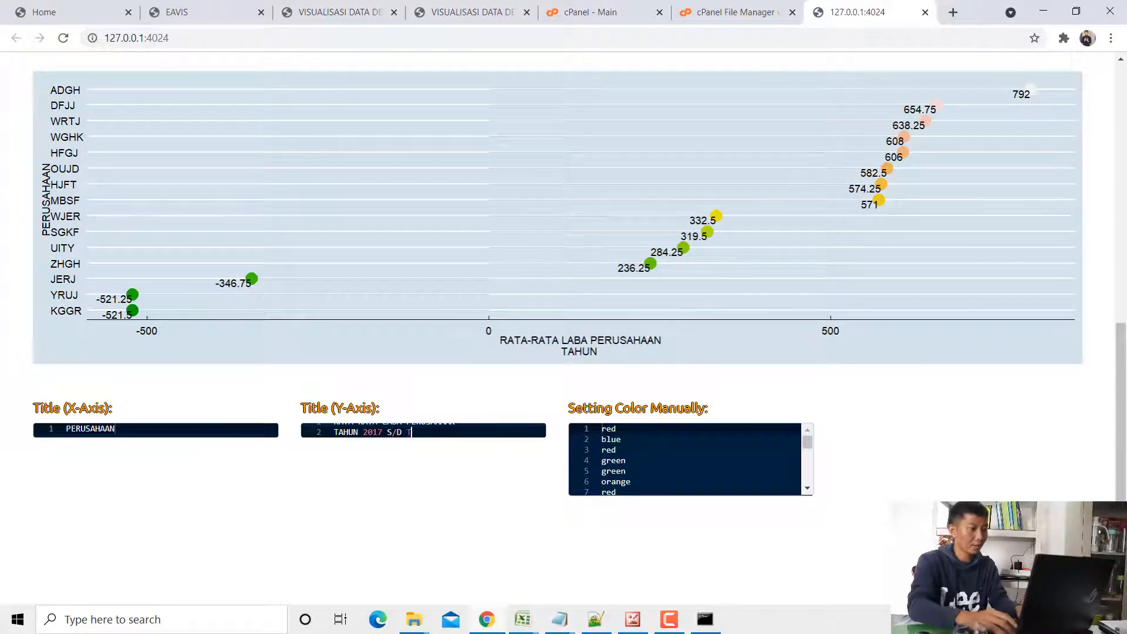
text(AHUN 2020)
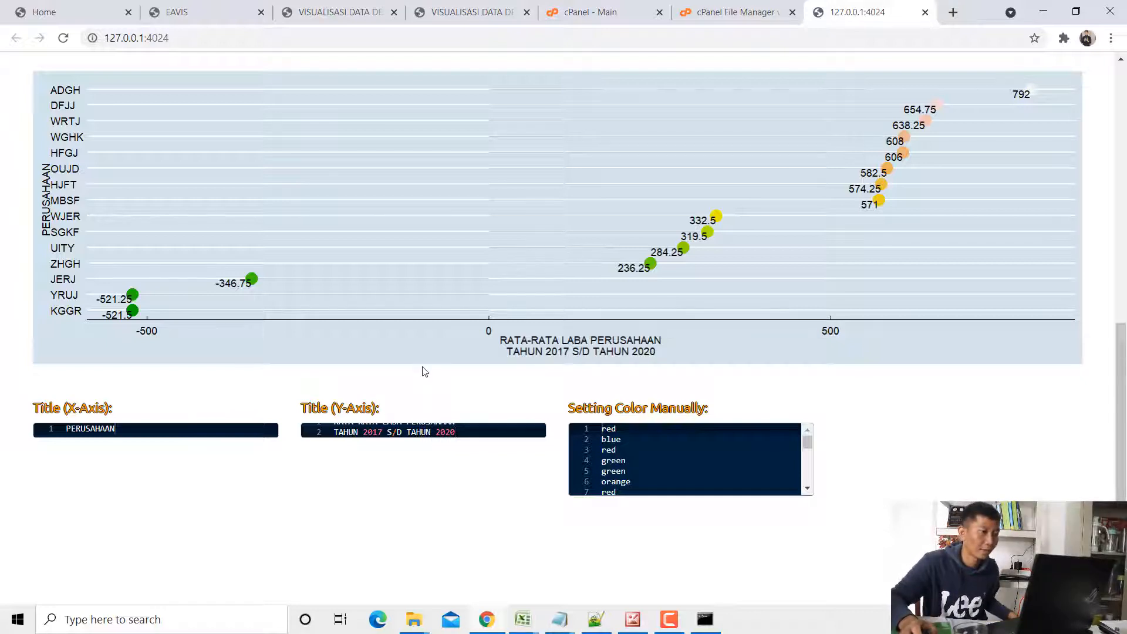
- Try the CM, Blue and Green dot colours on the average dot chart
scroll(425, 371, up, 3)
scroll(425, 371, up, 1)
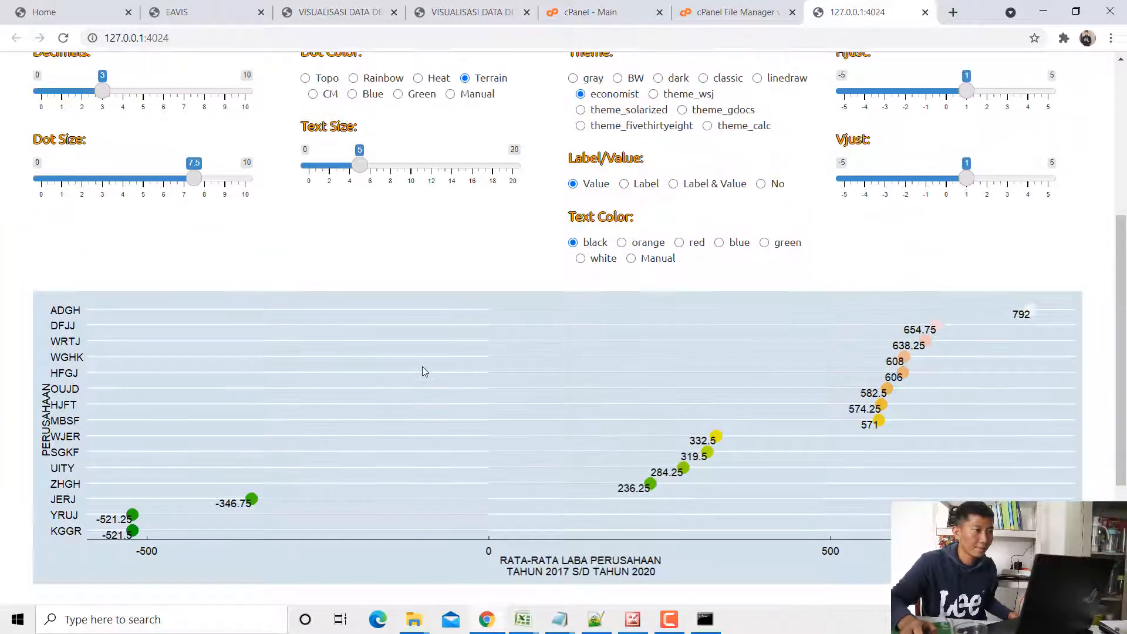
click(325, 95)
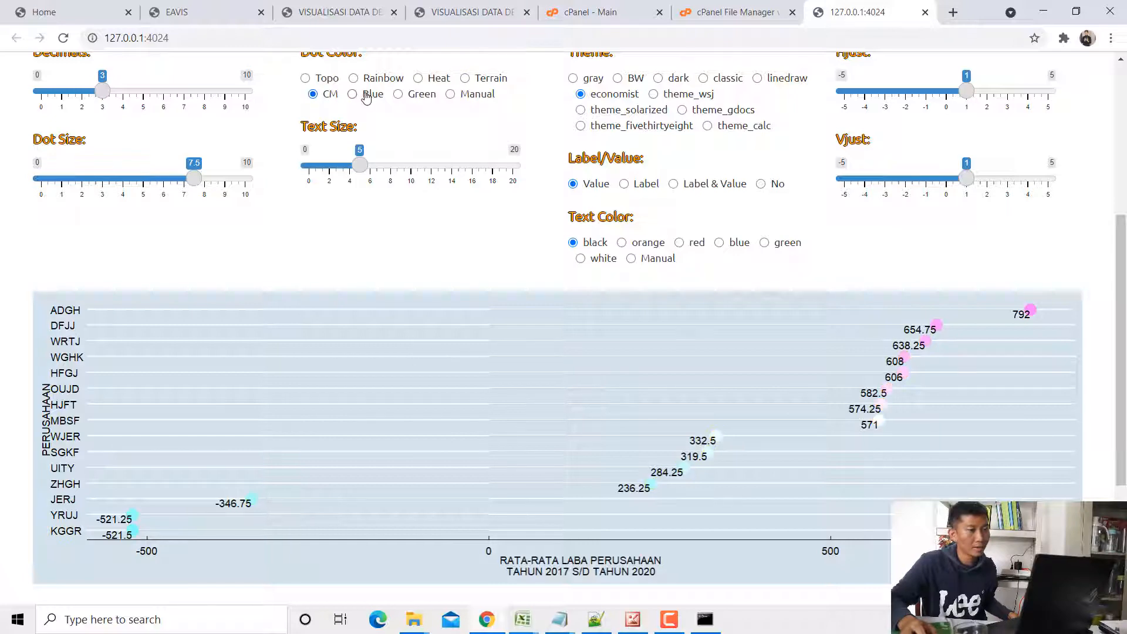
click(381, 95)
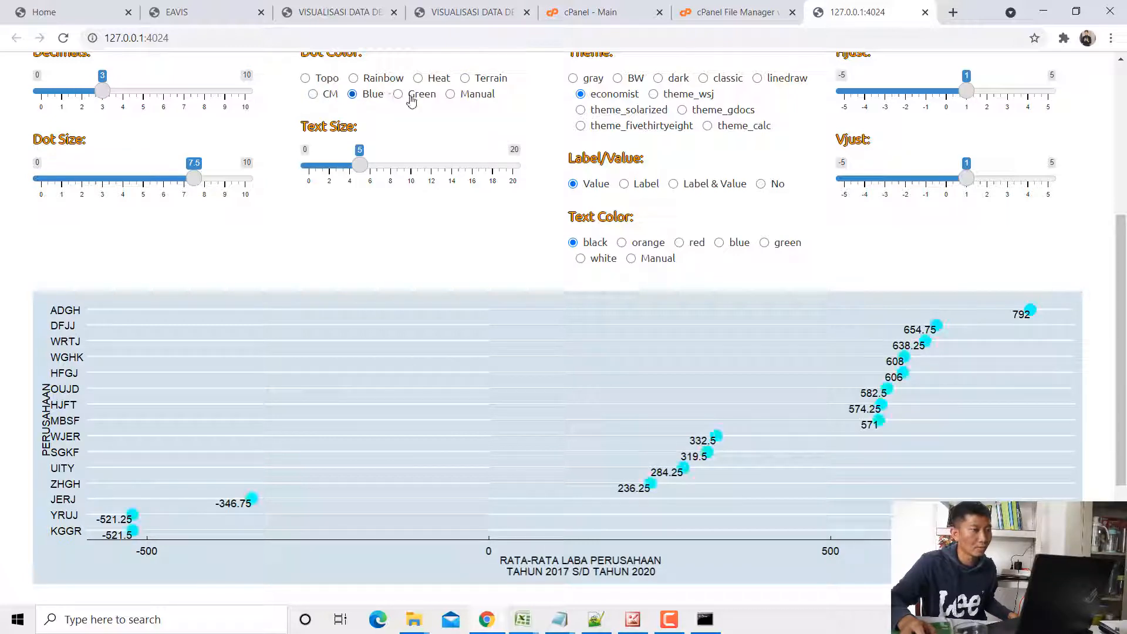
click(399, 95)
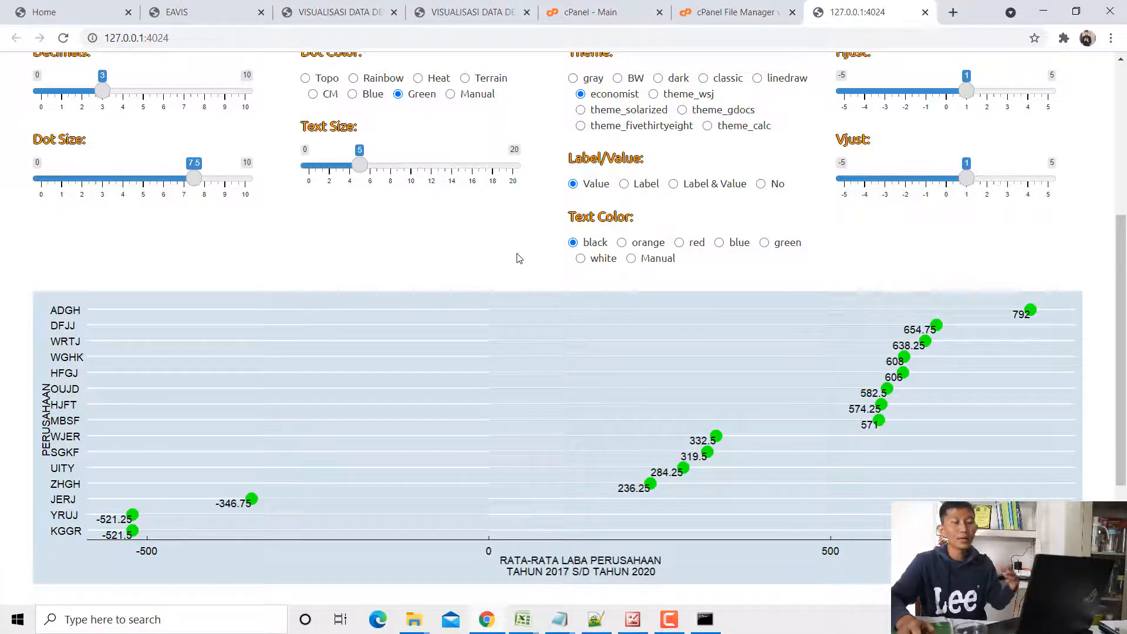
- Try the Manual dot colour with the existing colour list and switch back to Green
scroll(518, 257, down, 4)
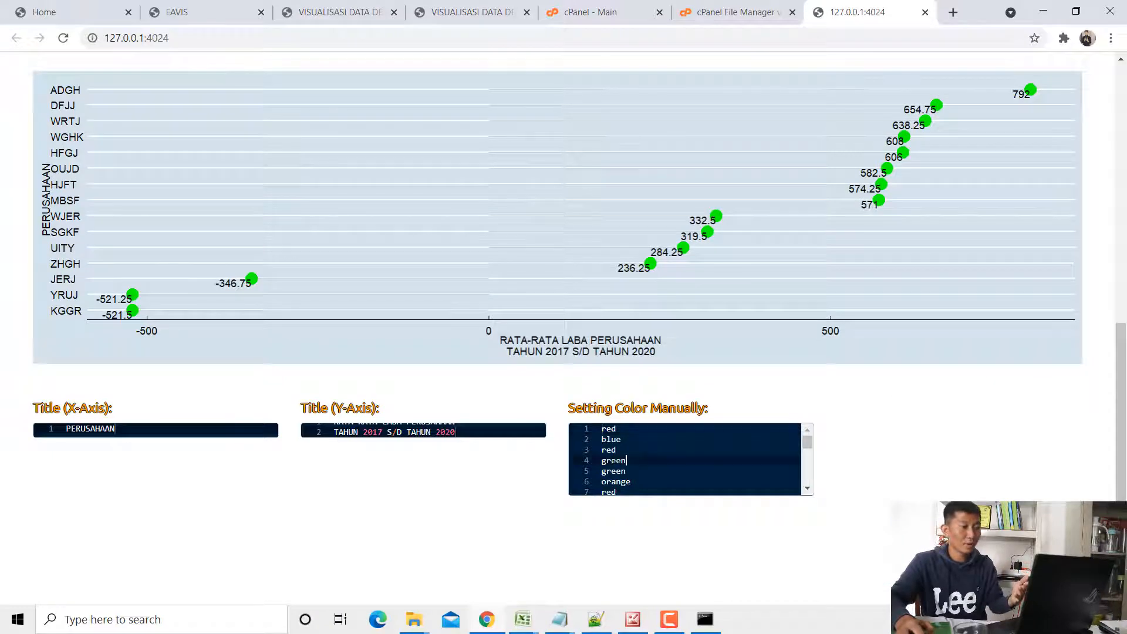
scroll(467, 176, up, 4)
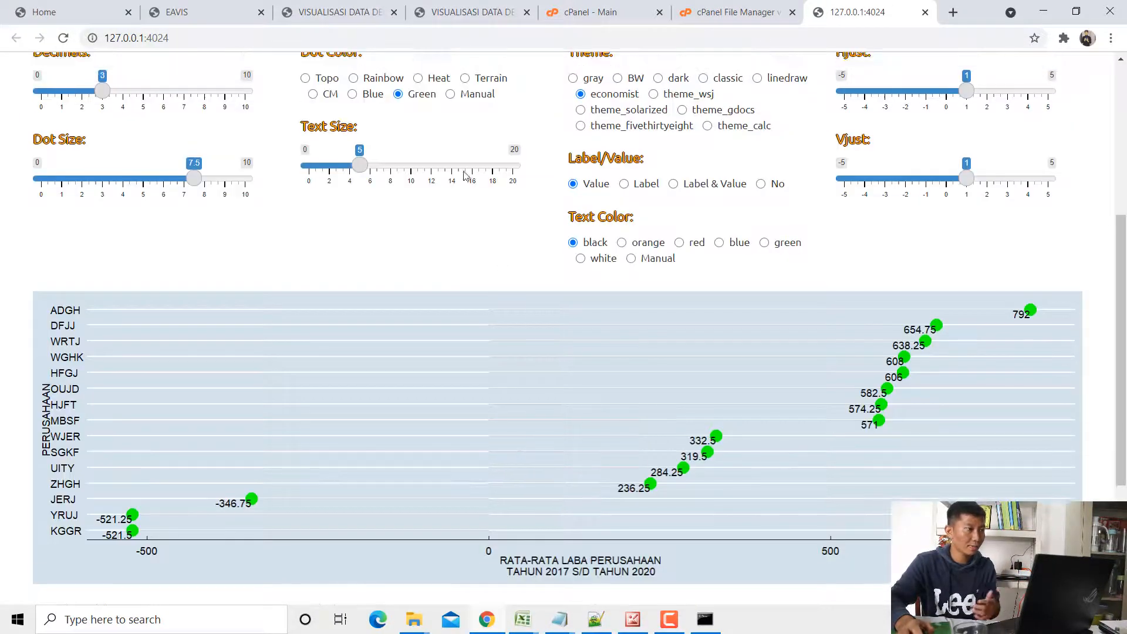
click(459, 97)
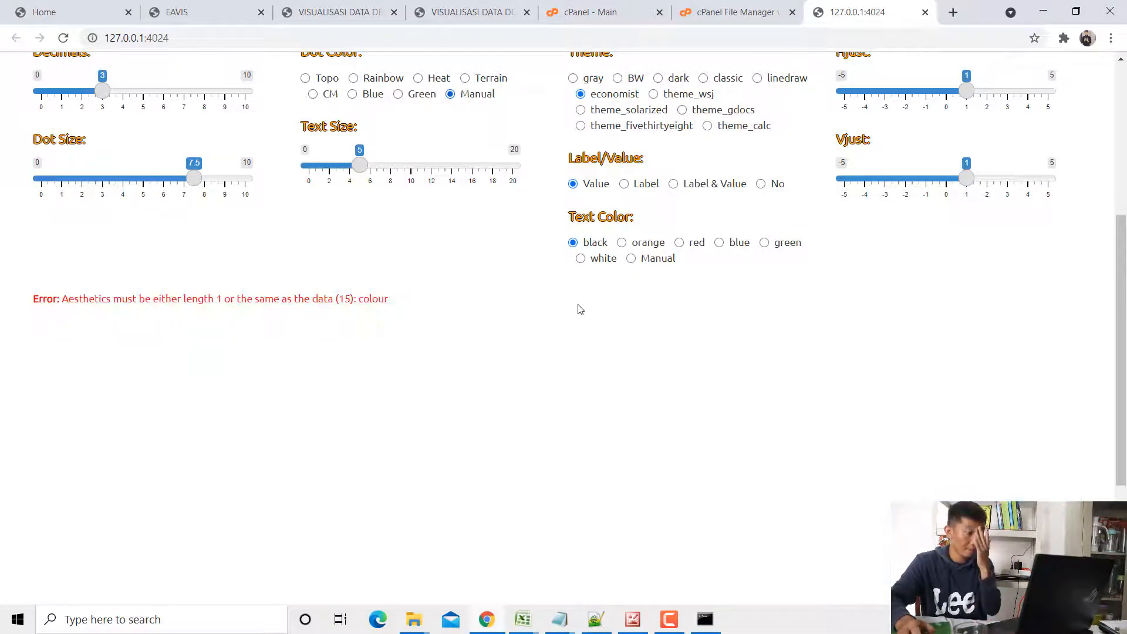
scroll(580, 309, down, 3)
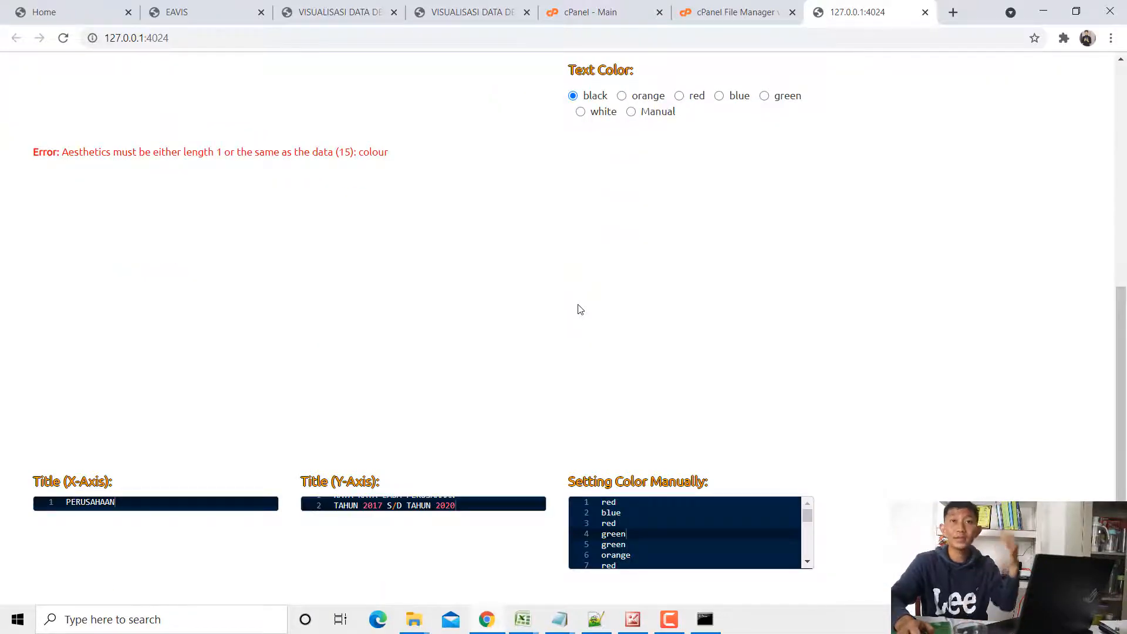
scroll(580, 310, up, 4)
click(421, 167)
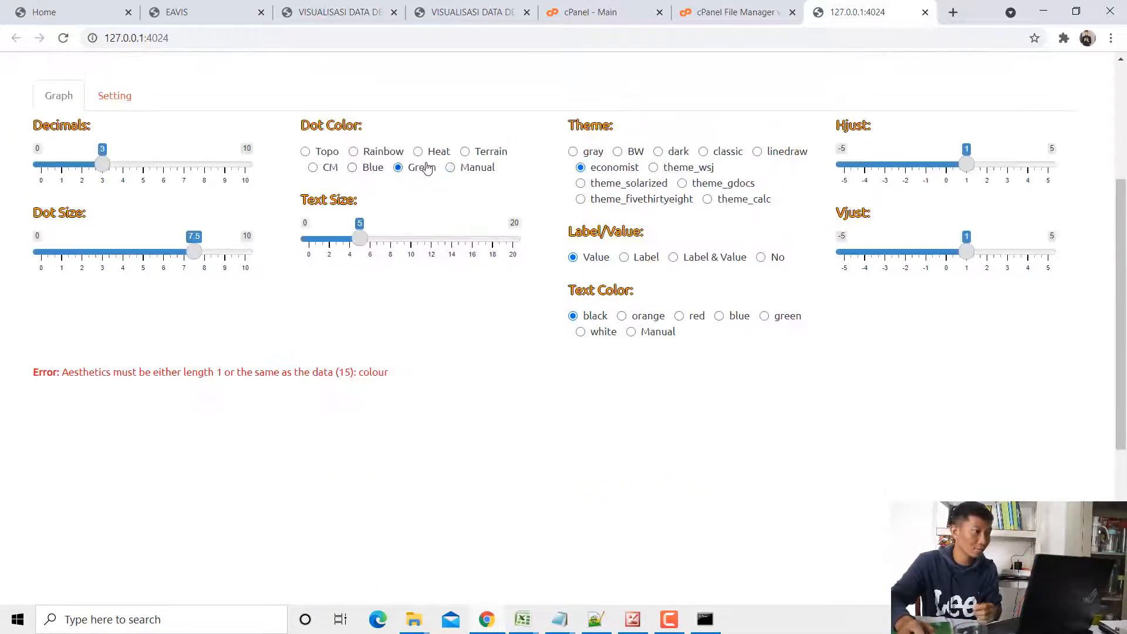
- Clear all entries from the manual colour list and set the dot colour to Manual
scroll(370, 235, down, 1)
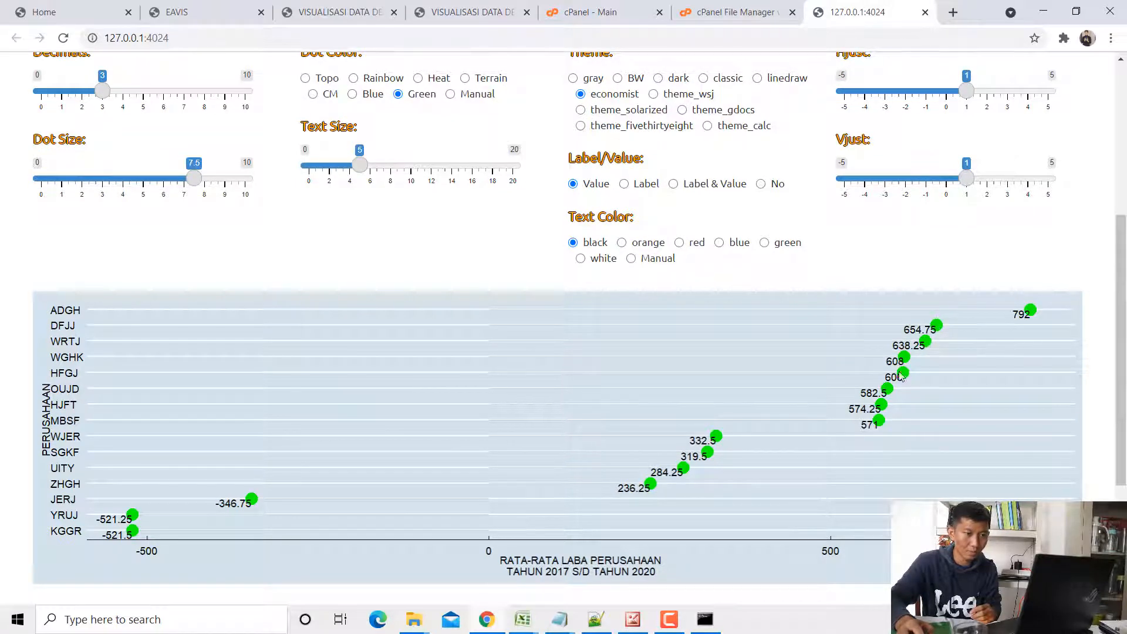
scroll(531, 460, down, 3)
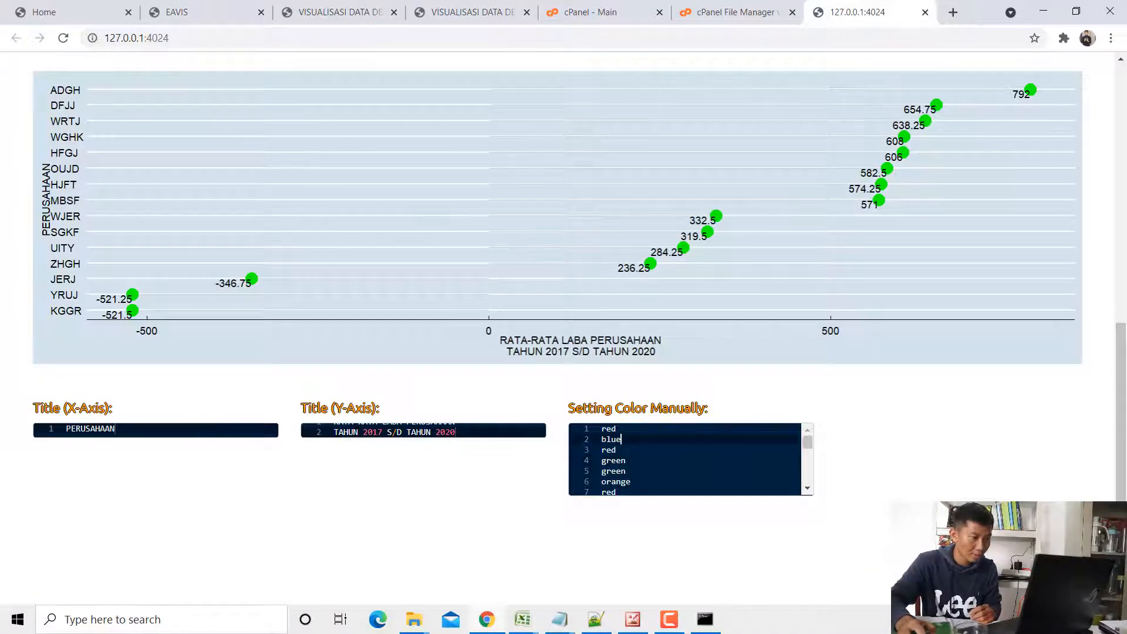
key(ctrl+a)
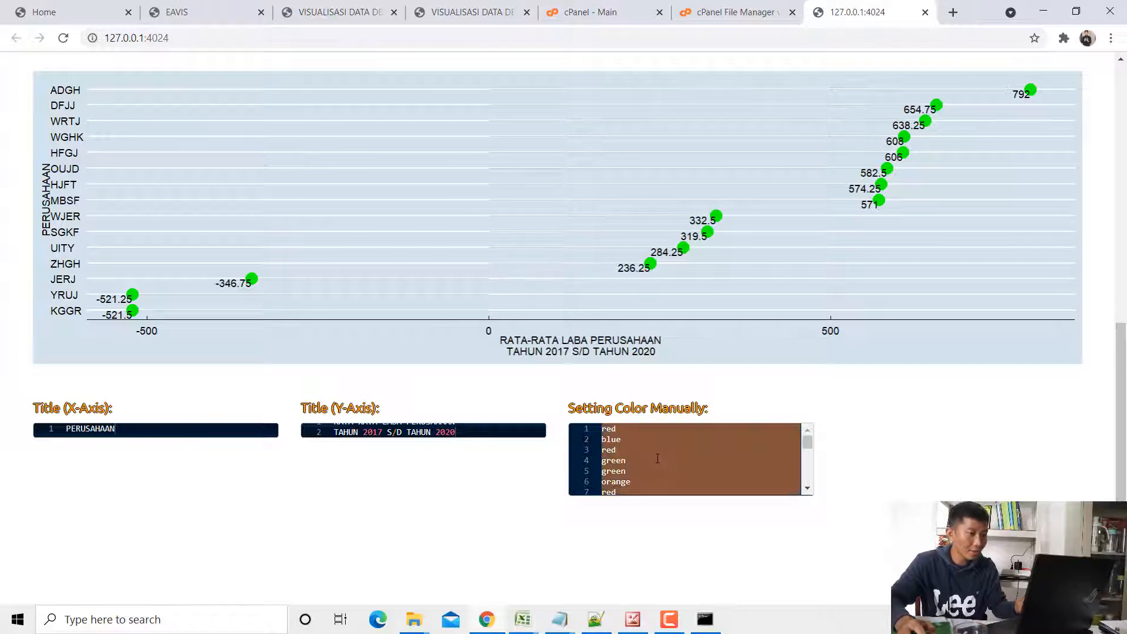
key(BackSpace)
scroll(221, 377, up, 4)
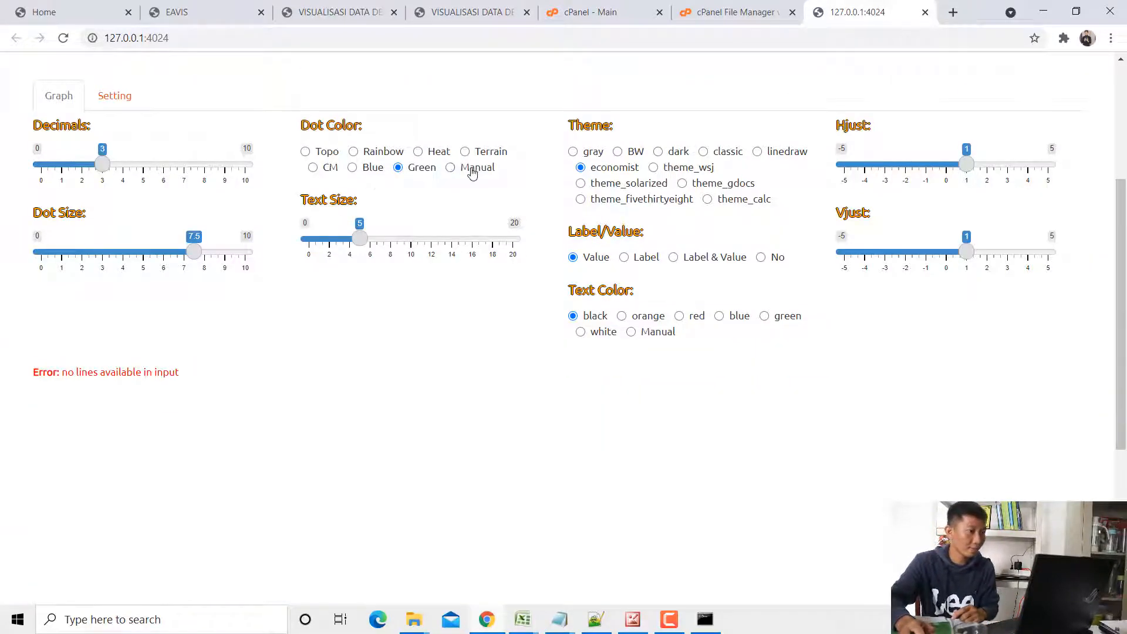
click(472, 171)
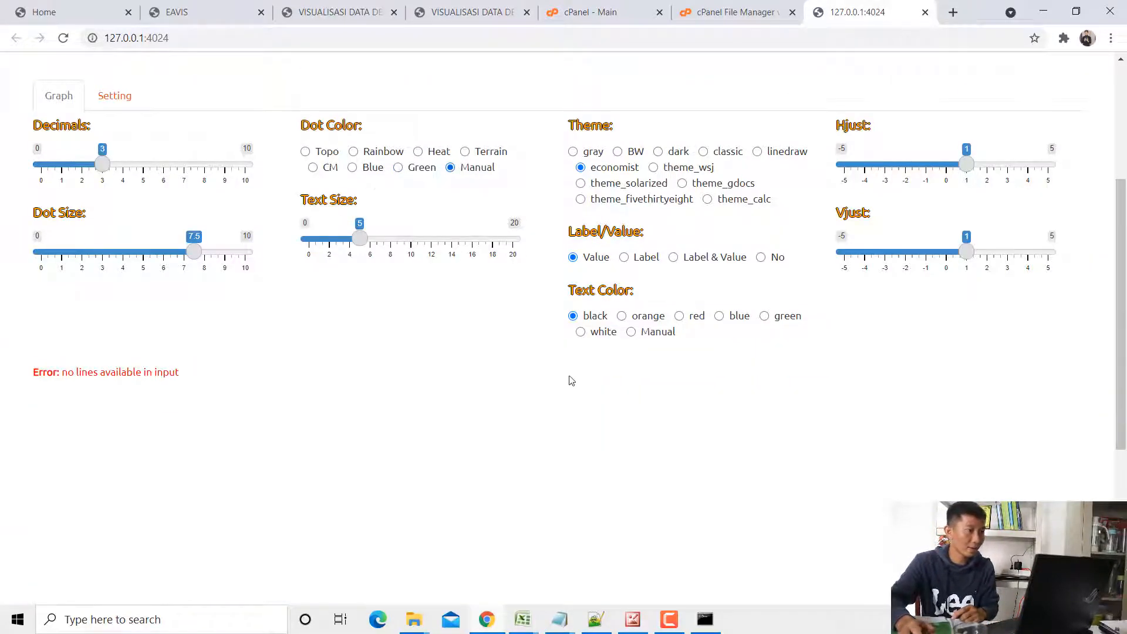
- Copy the full list of green entries from the Notepad file and paste it into the chart's manual colour setting
scroll(569, 381, down, 4)
mouse_move(573, 623)
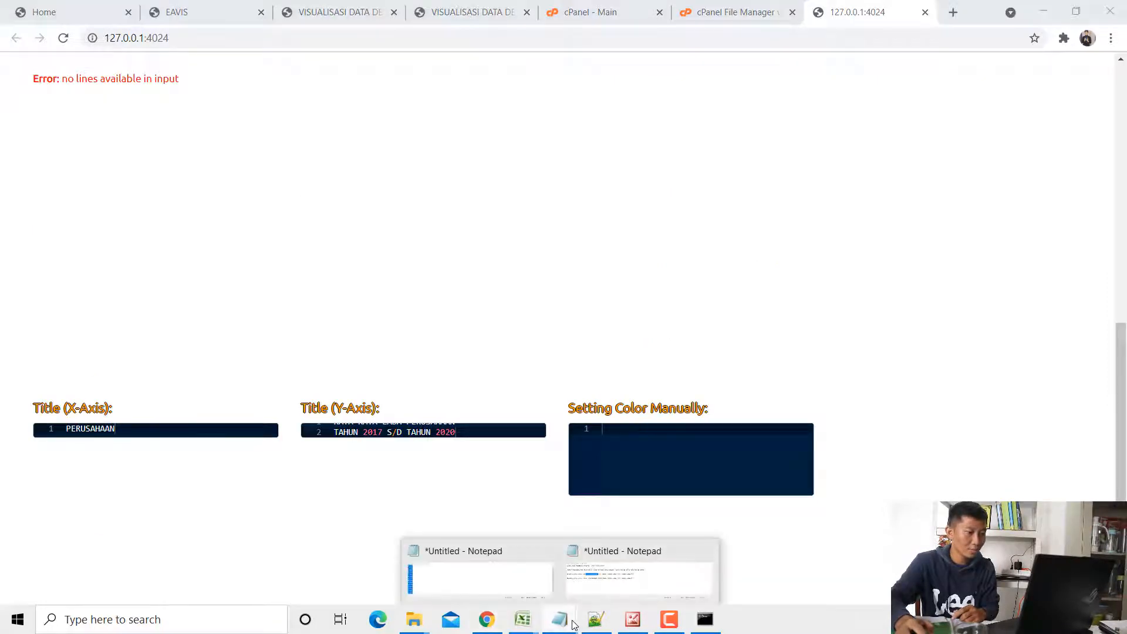
click(466, 554)
click(254, 355)
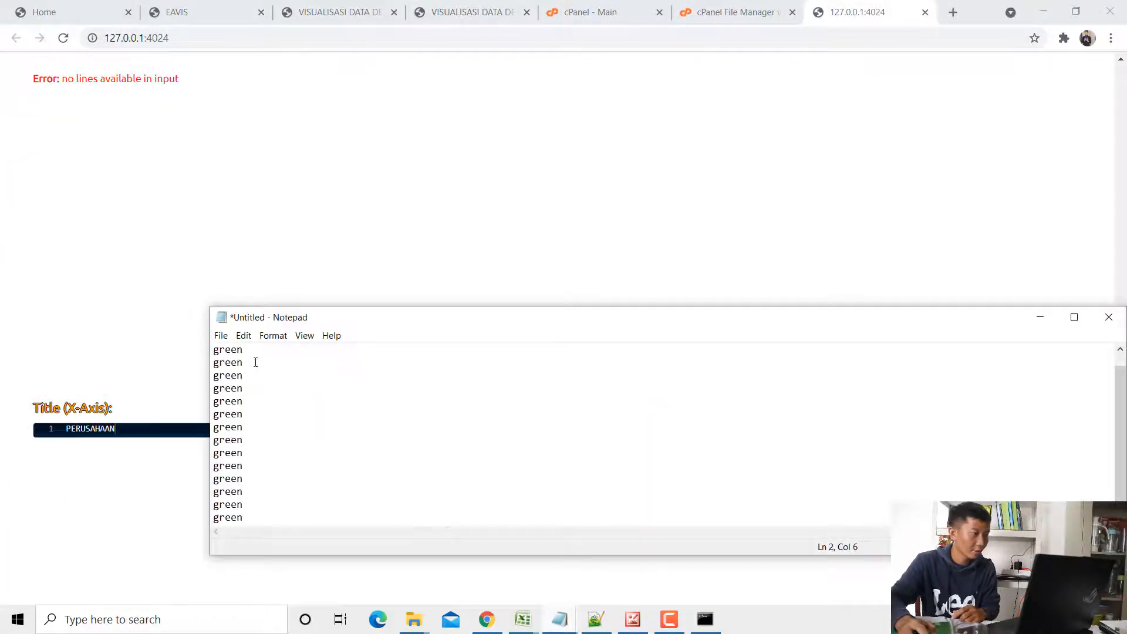
click(253, 376)
click(255, 391)
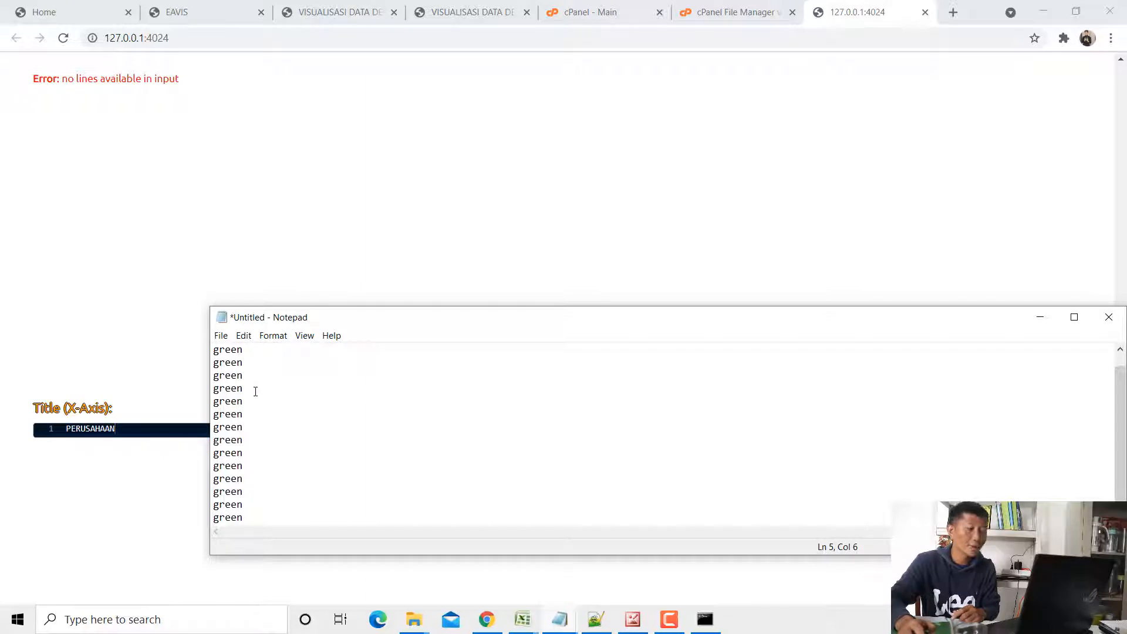
key(ctrl+a)
key(ctrl+c)
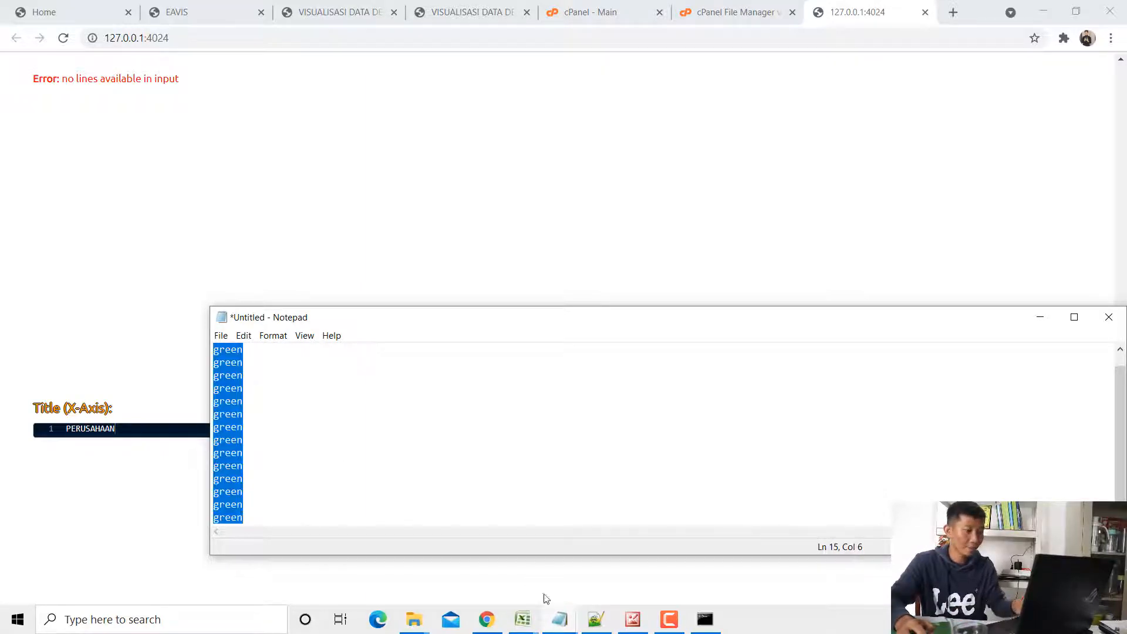
click(497, 624)
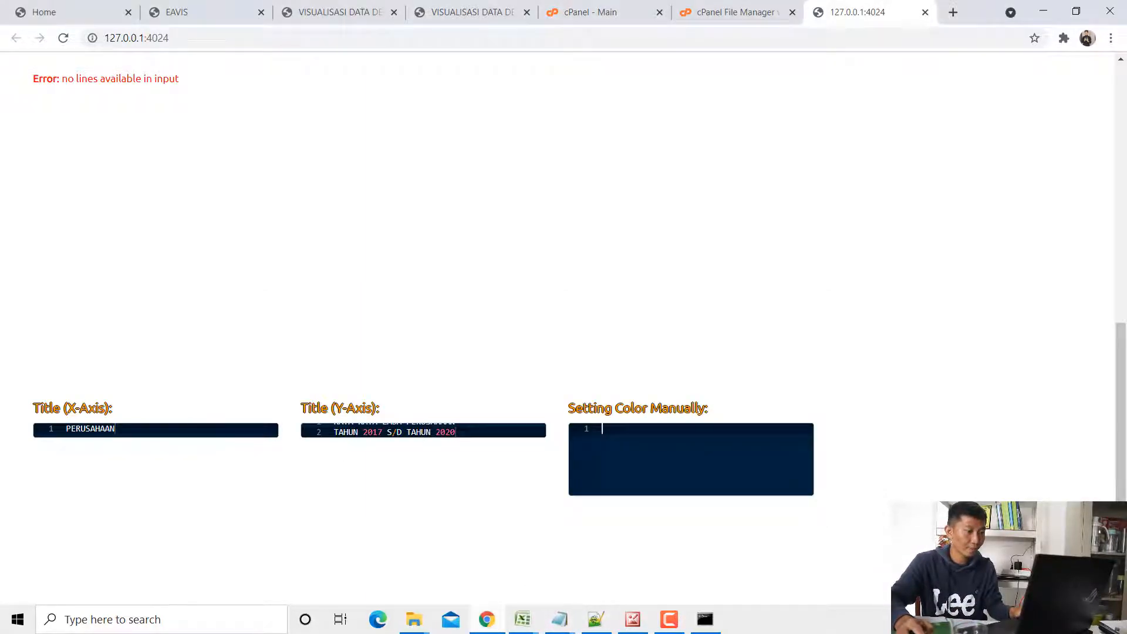
key(ctrl+v)
scroll(343, 256, up, 1)
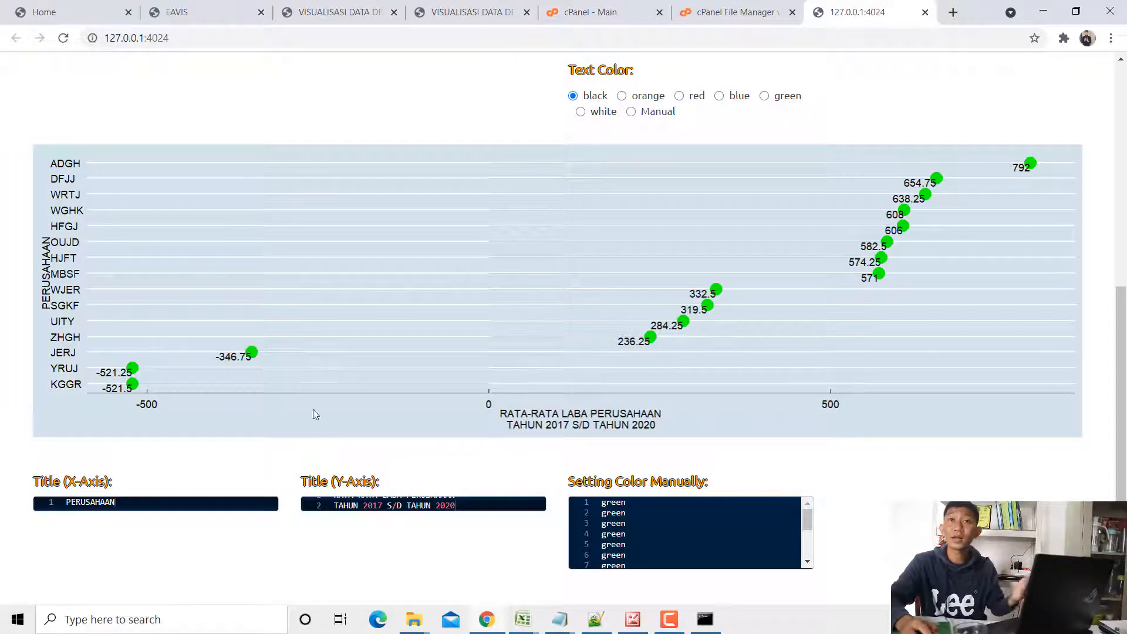
- Replace the first two entries of the manual colour list with RED to recolour the KGGR and YRUJ dots
scroll(707, 533, up, 3)
click(1121, 477)
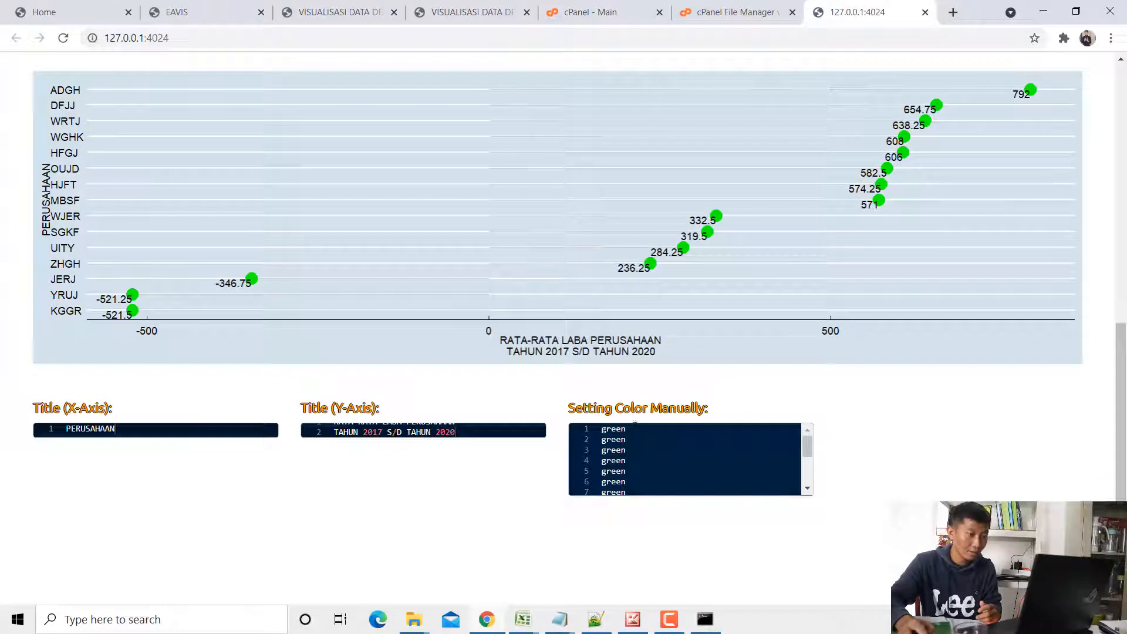
drag(628, 430, 593, 426)
text(RED)
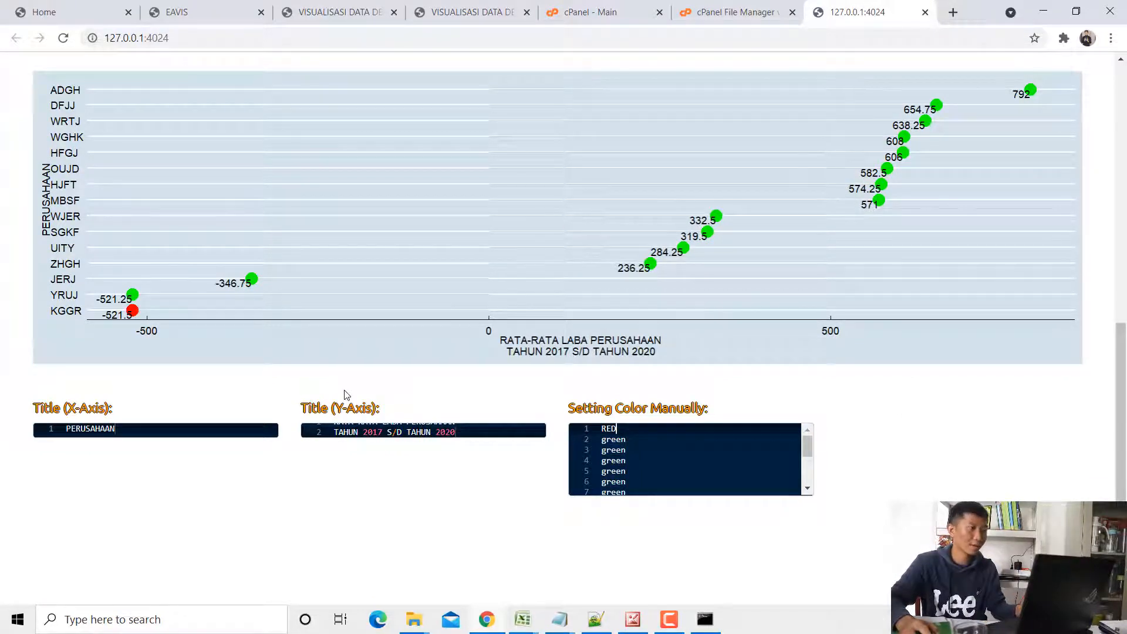
drag(641, 445, 595, 443)
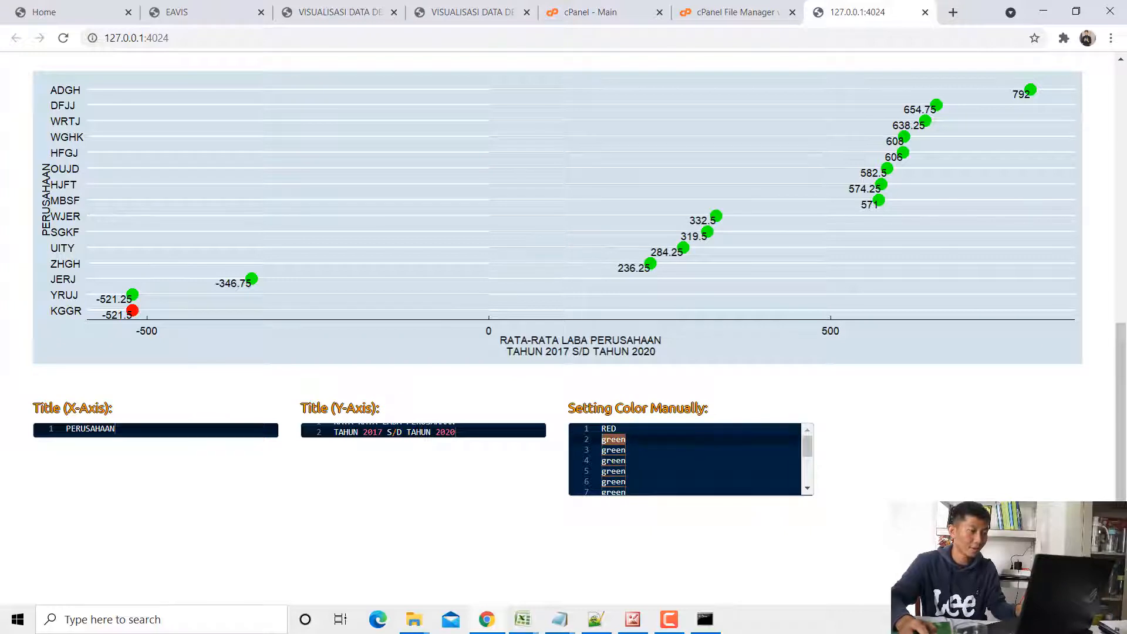
click(635, 439)
text(RED)
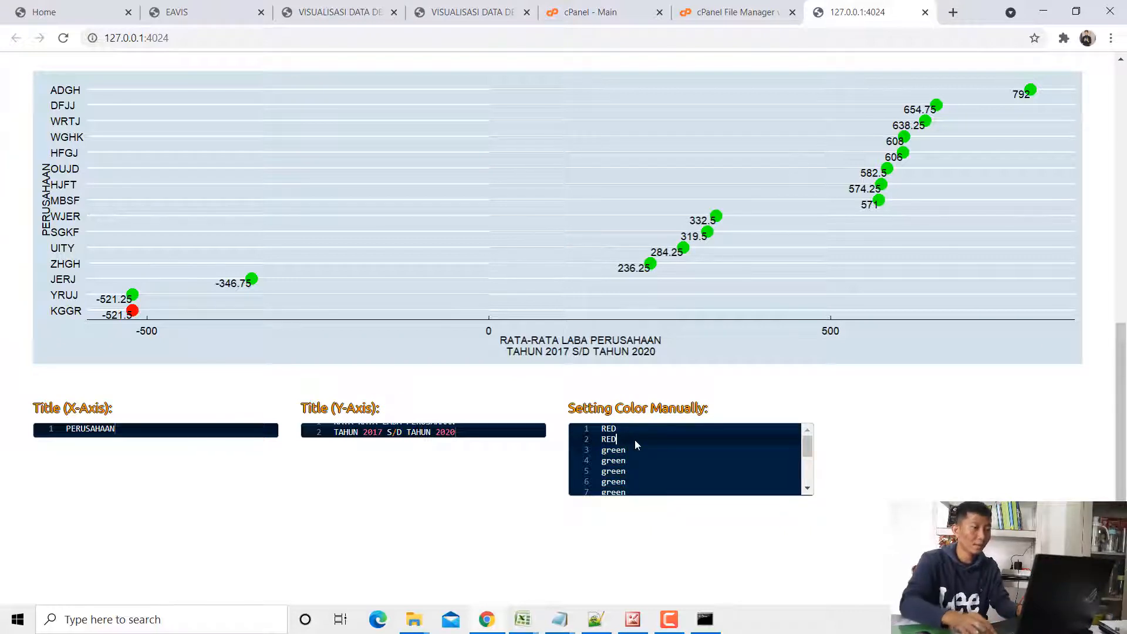
- Replace the third entry of the manual colour list with RED to recolour the JERJ dot
key(Down)
key(shift+Left)
key(shift+Left)
key(shift+Left)
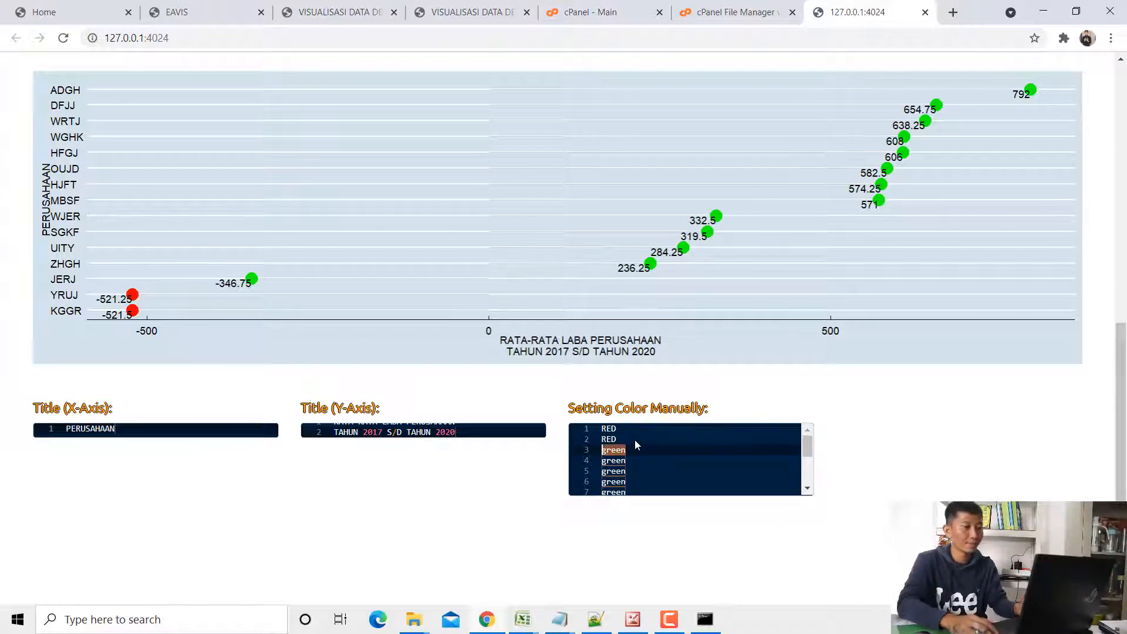
text(RED)
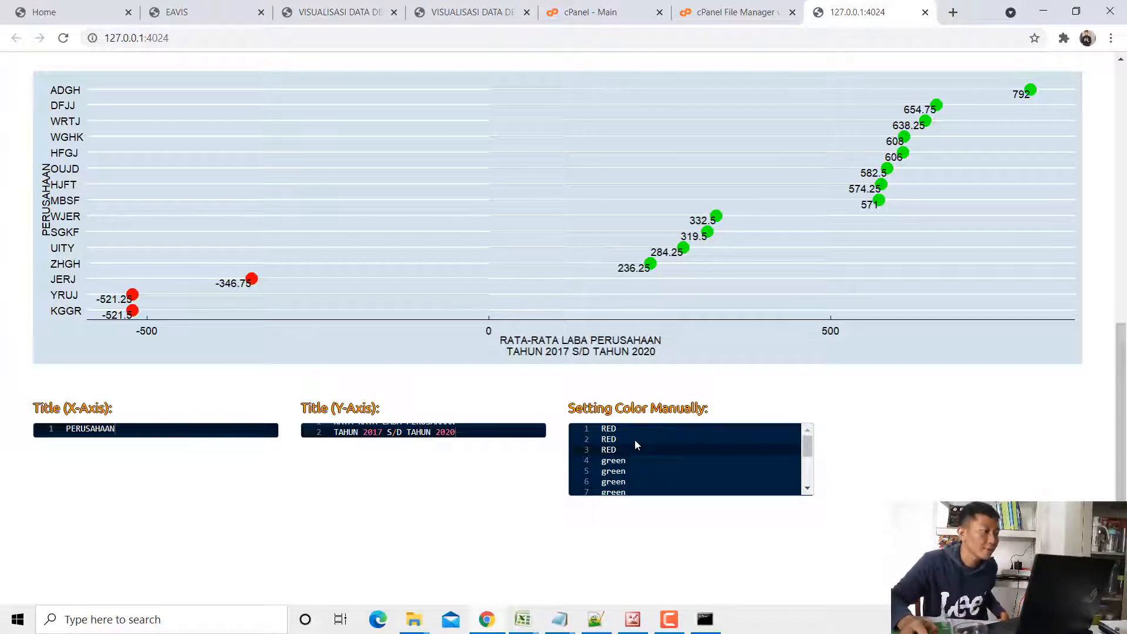
- Shrink the browser window with the chart in view and bring up the Notepad file containing the average-profit questions
click(1074, 12)
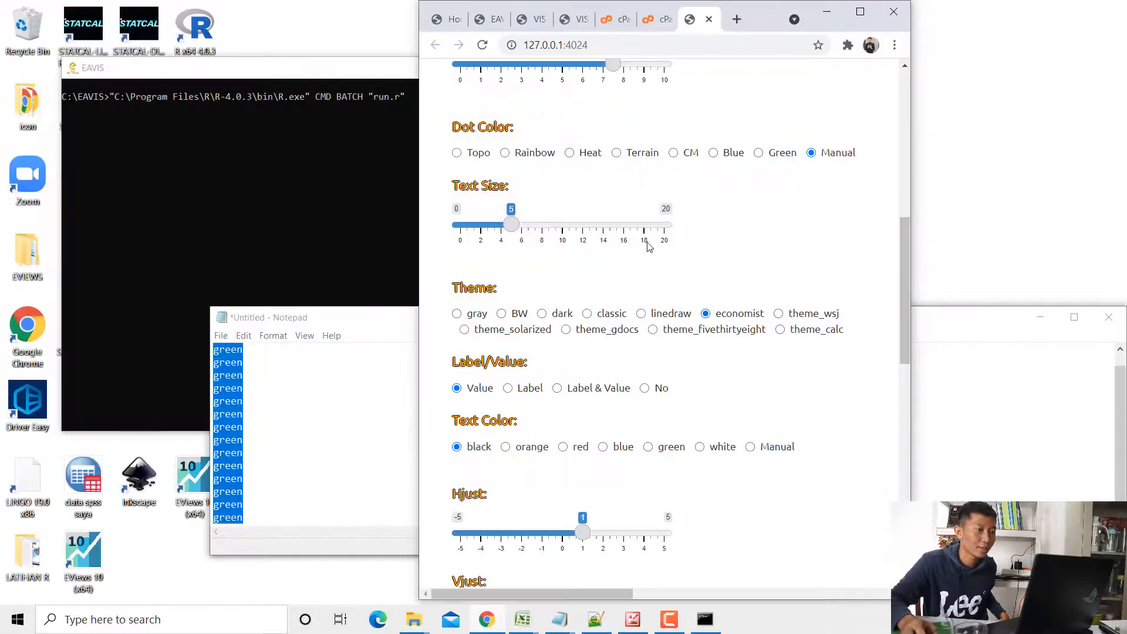
scroll(647, 243, down, 8)
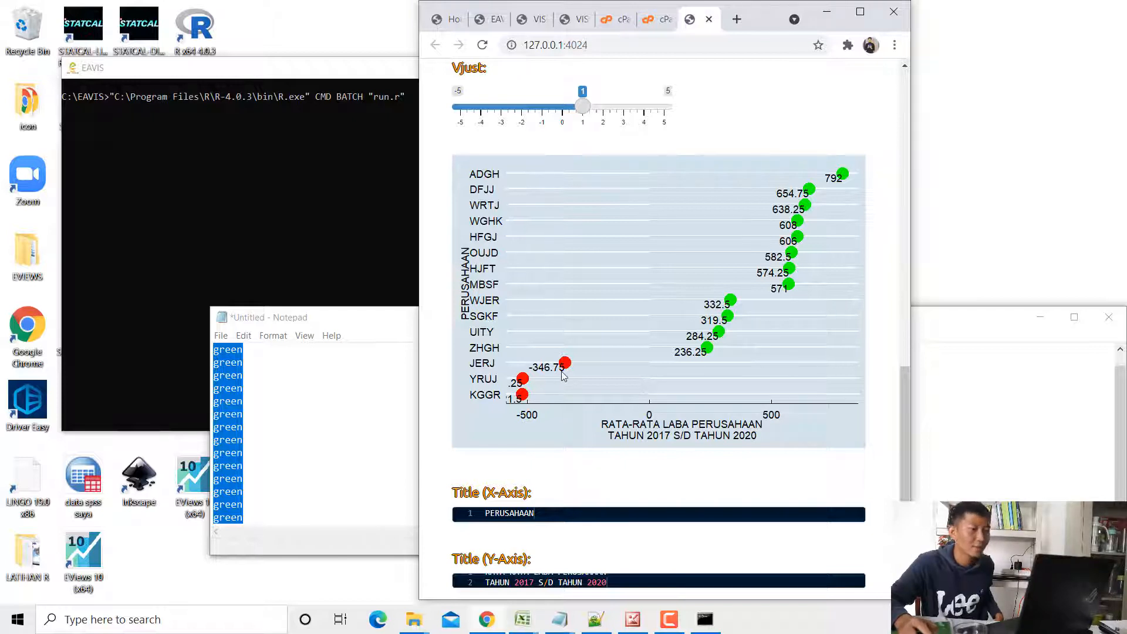
click(573, 621)
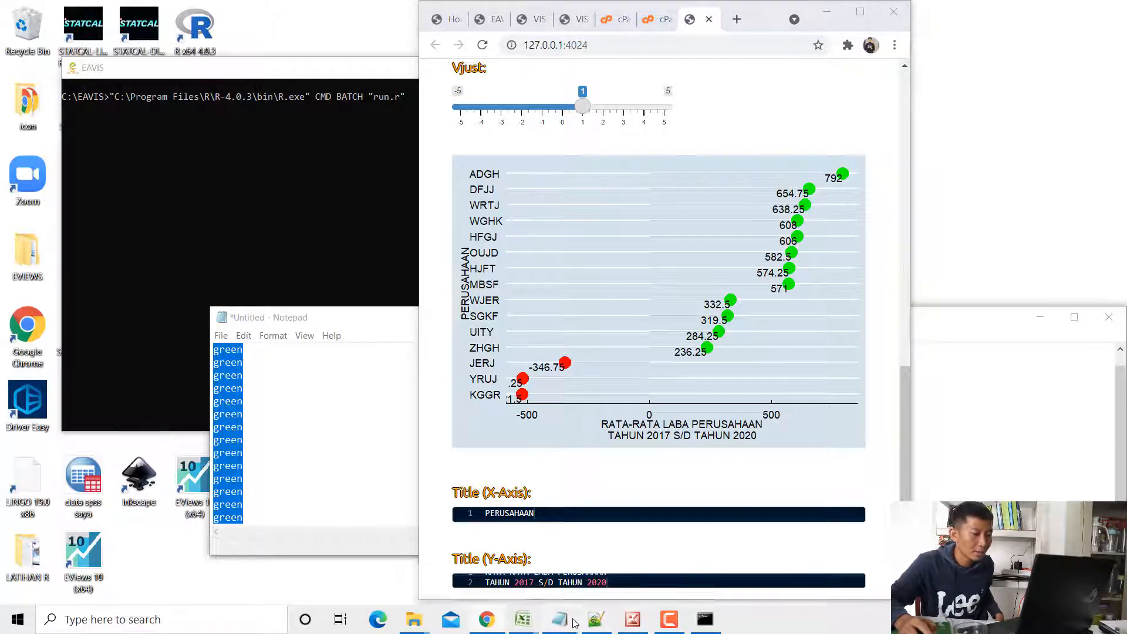
mouse_move(645, 572)
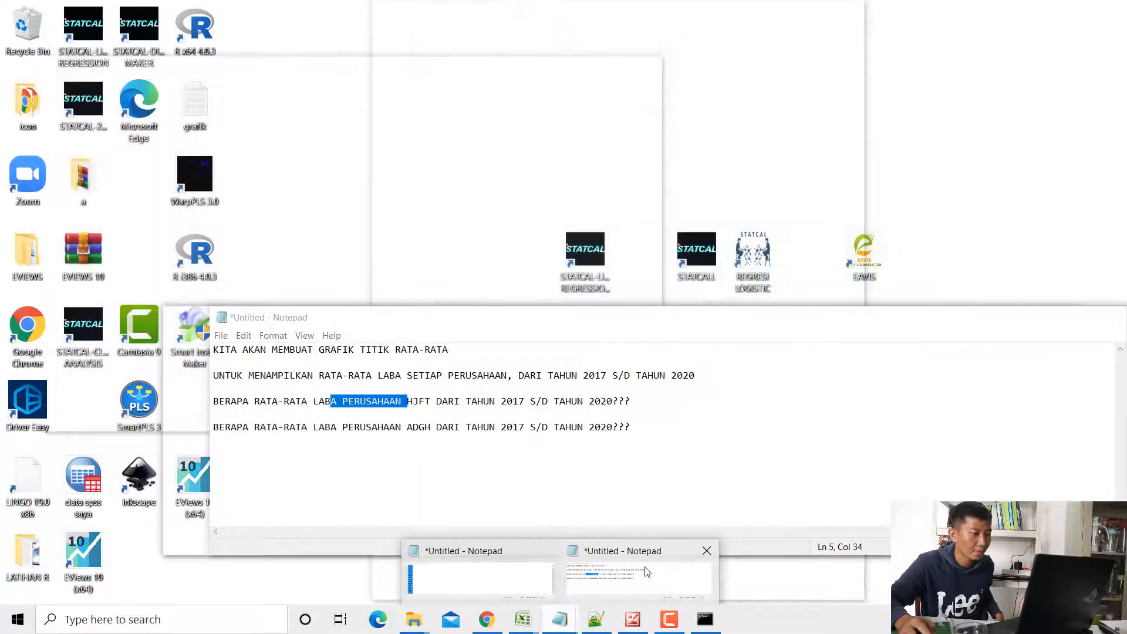
click(645, 571)
click(298, 408)
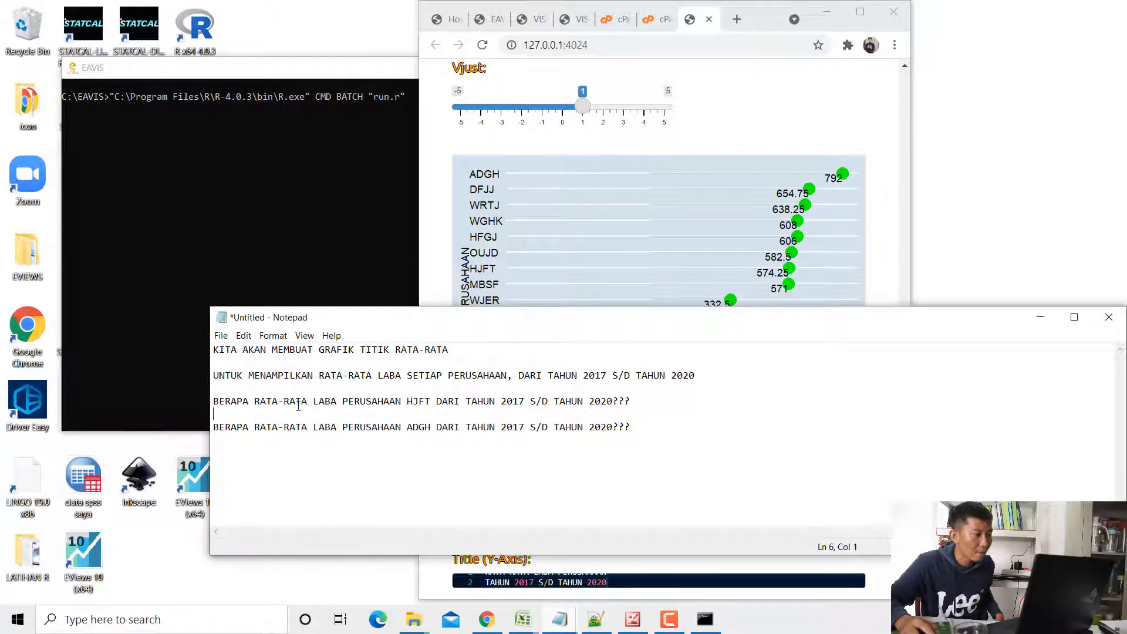
- Append the answer "= 574,25" to the HJFT average-profit question in Notepad and move the window clear of the chart
drag(297, 402, 623, 403)
click(657, 401)
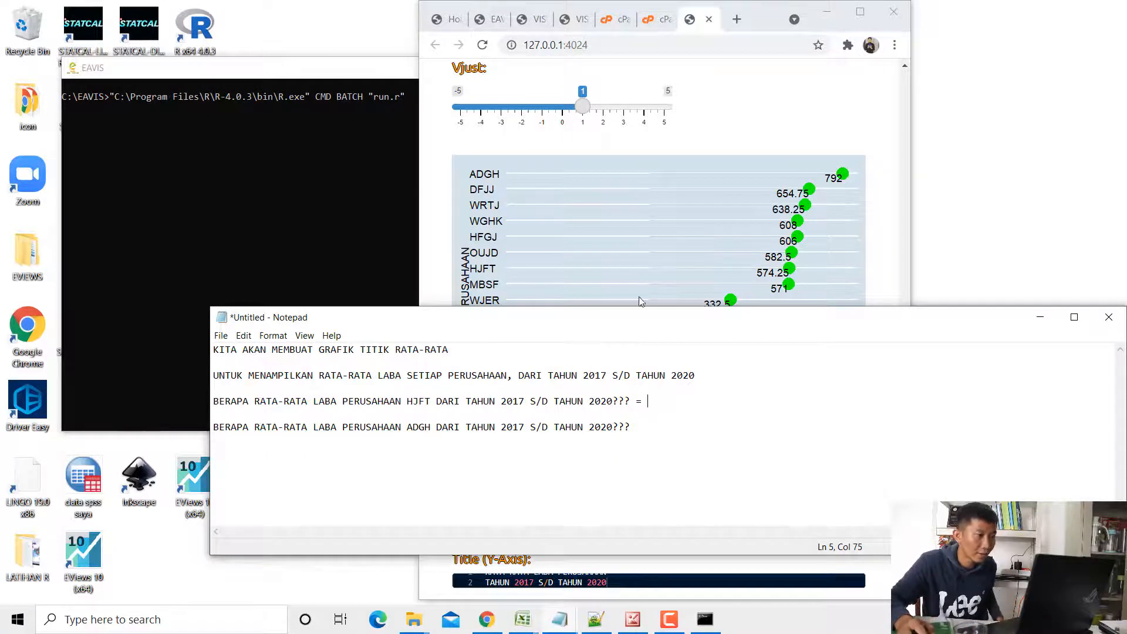
drag(649, 321, 654, 347)
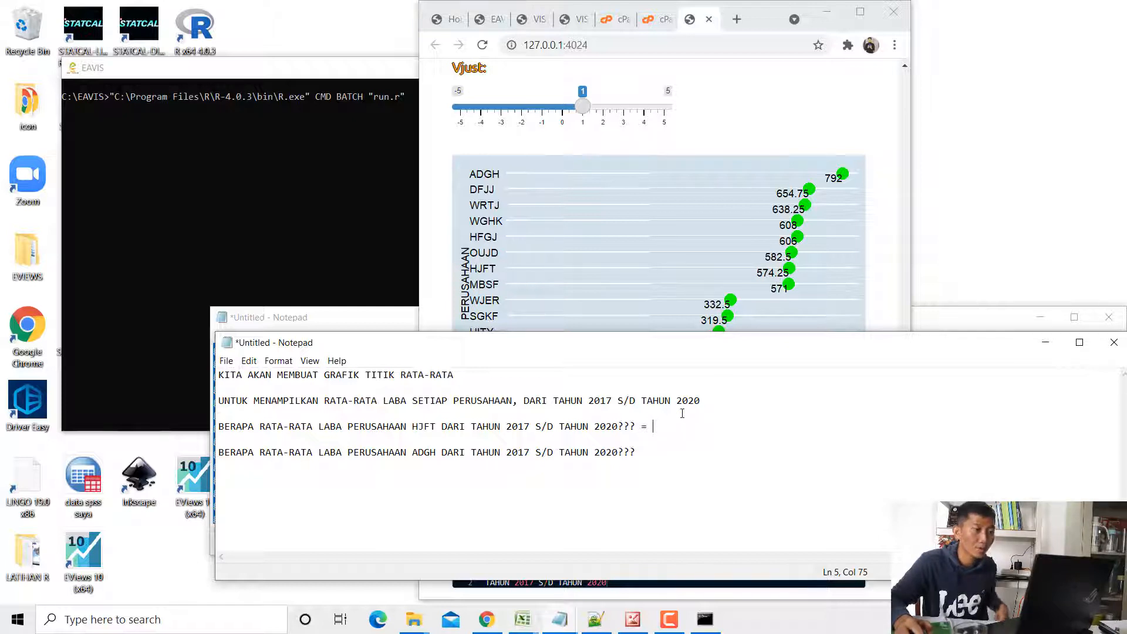
text(574,)
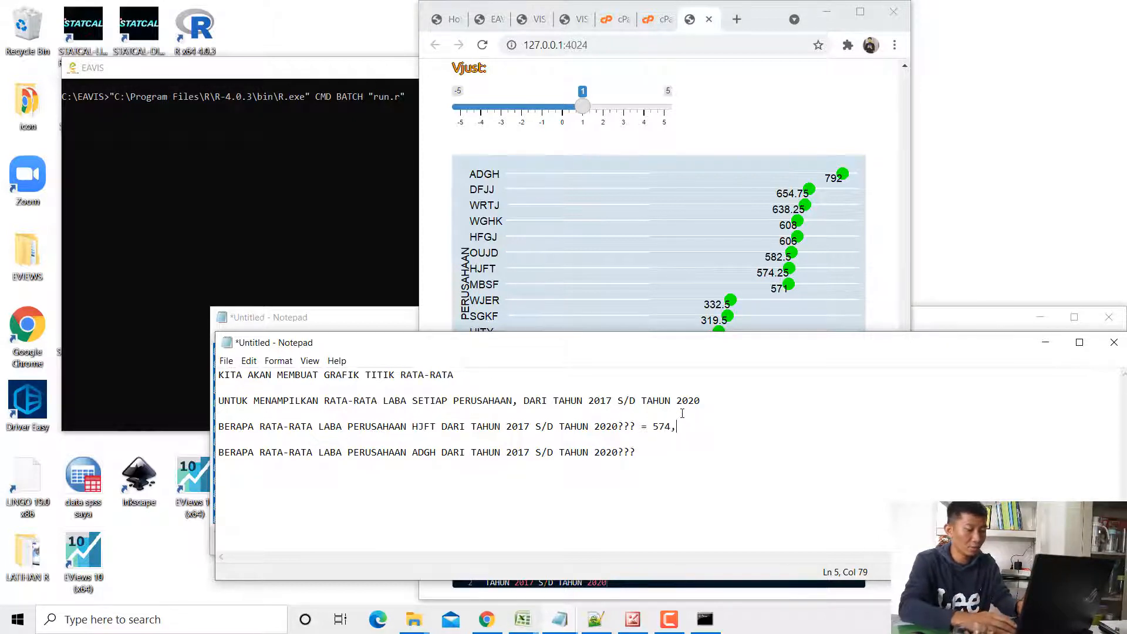
text(25)
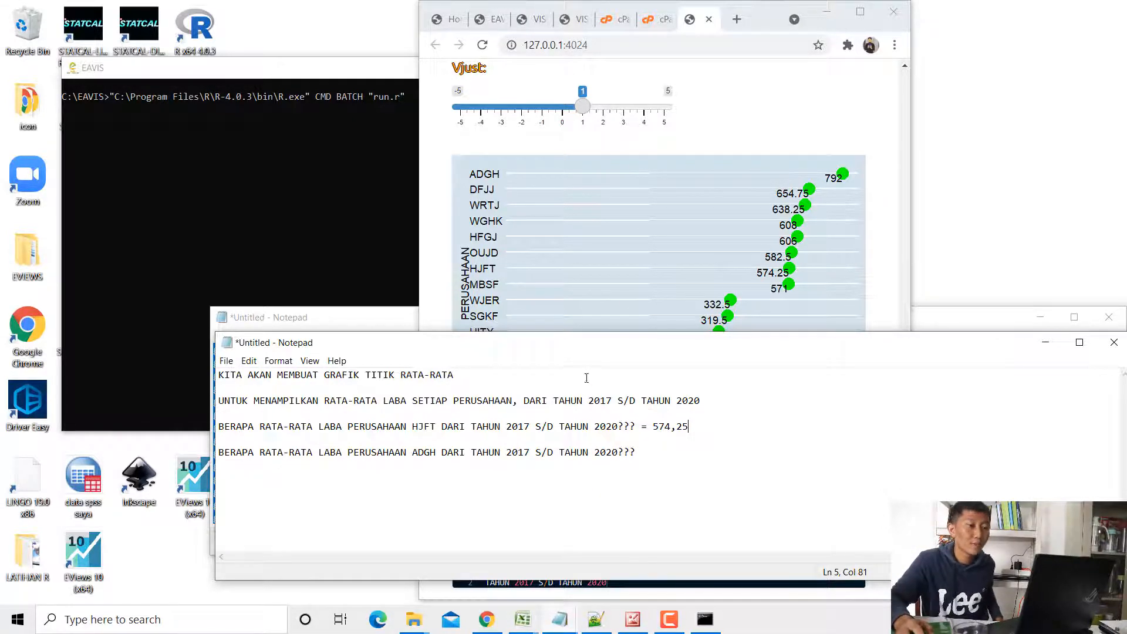
drag(584, 351, 595, 530)
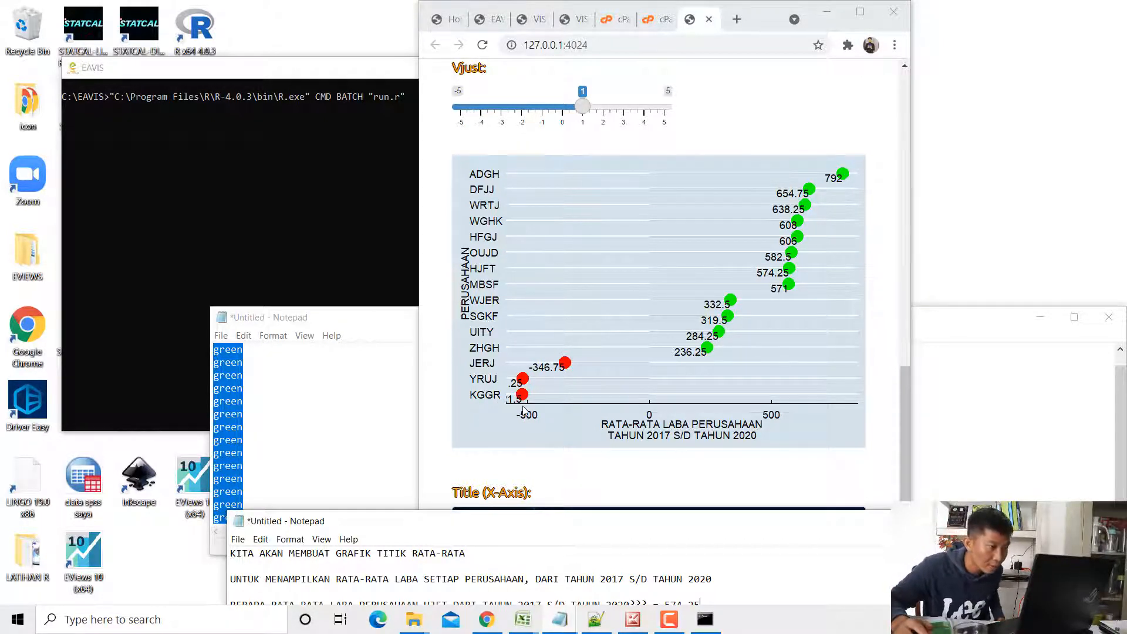
- Maximize the browser and set the chart's Hjust to -0.2 to shift the value labels beside their dots
click(859, 11)
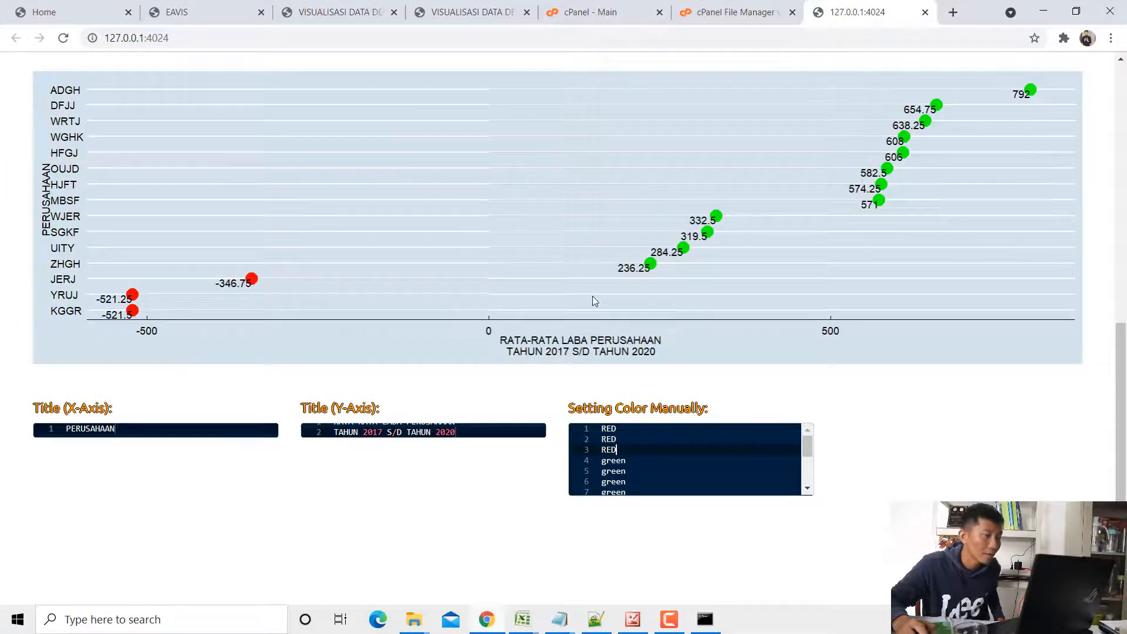
scroll(593, 296, up, 3)
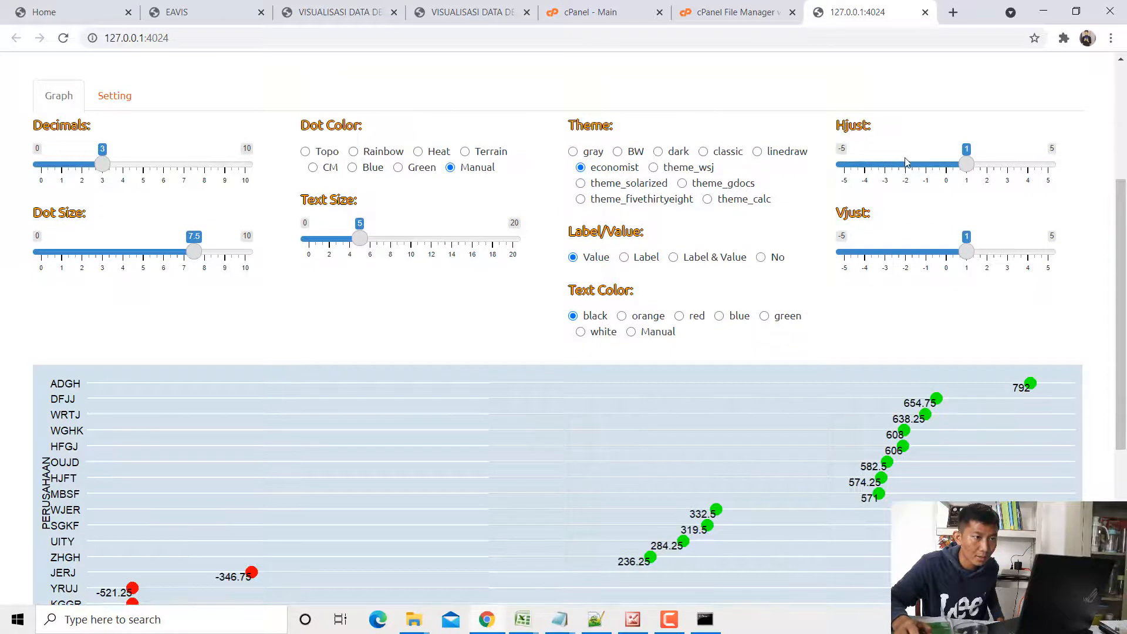
drag(965, 100, 942, 97)
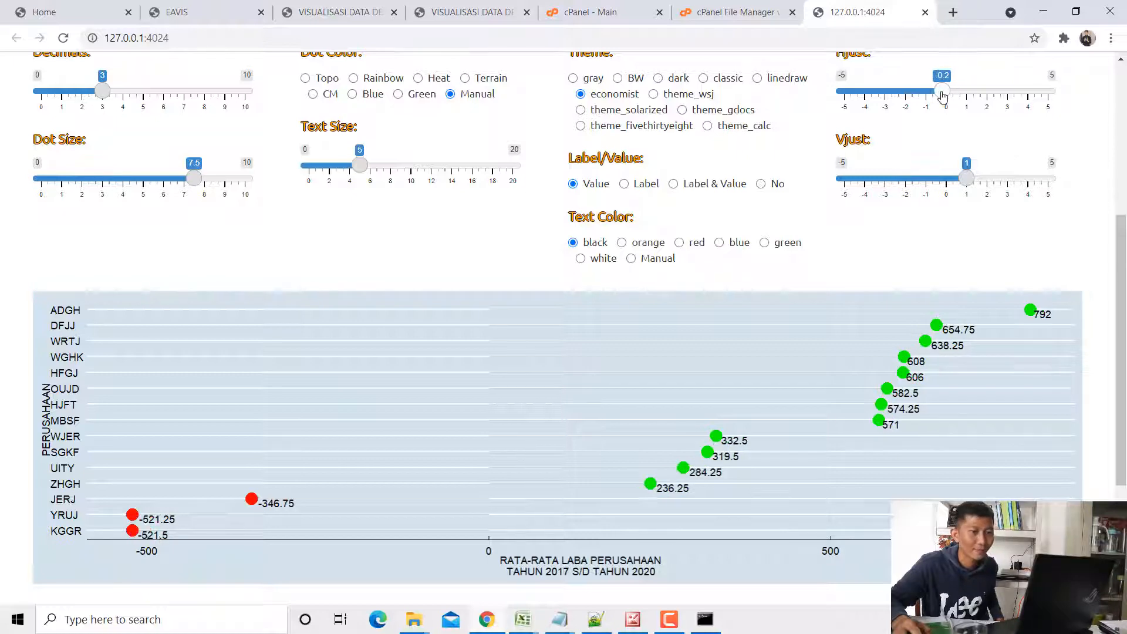
scroll(625, 348, down, 4)
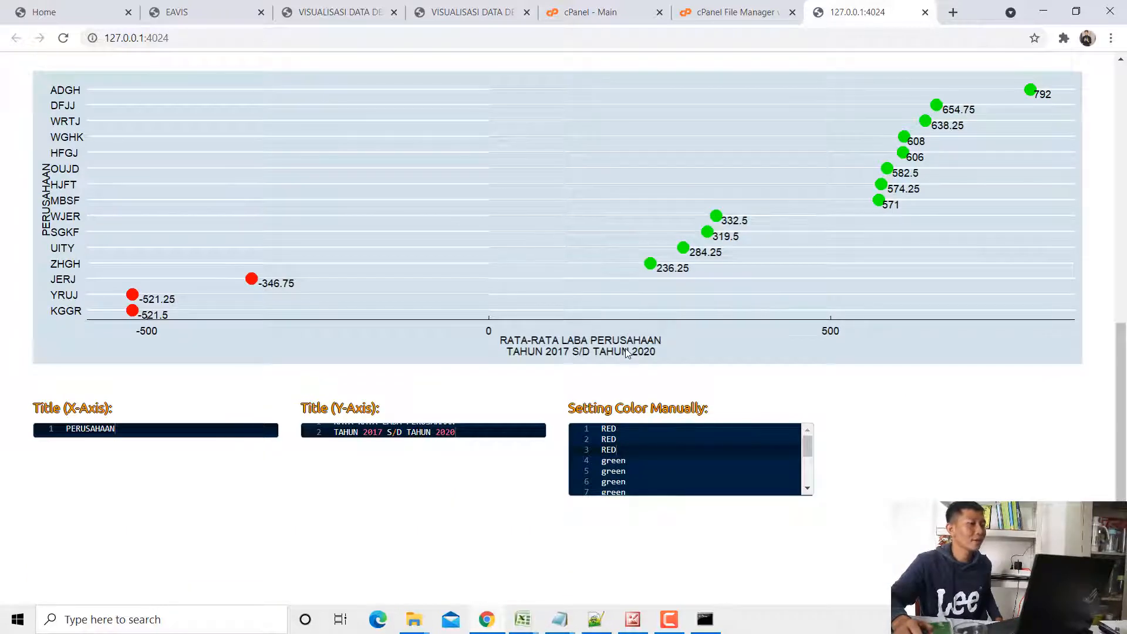
scroll(699, 314, up, 4)
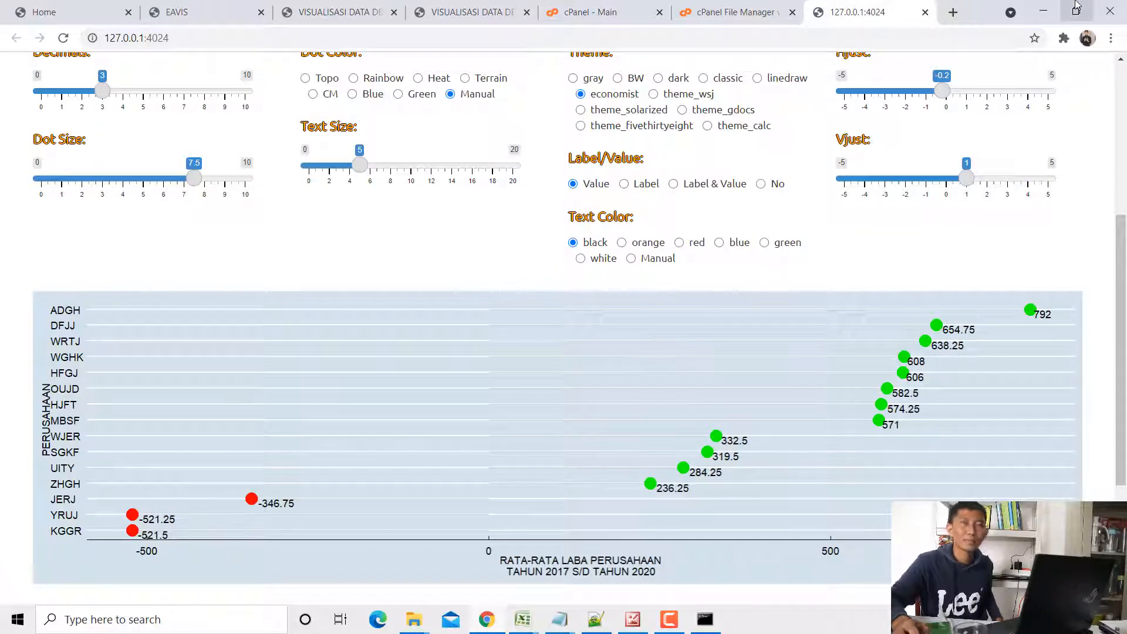
- Restore the browser to a smaller window and widen it to enlarge the dot chart
click(1077, 8)
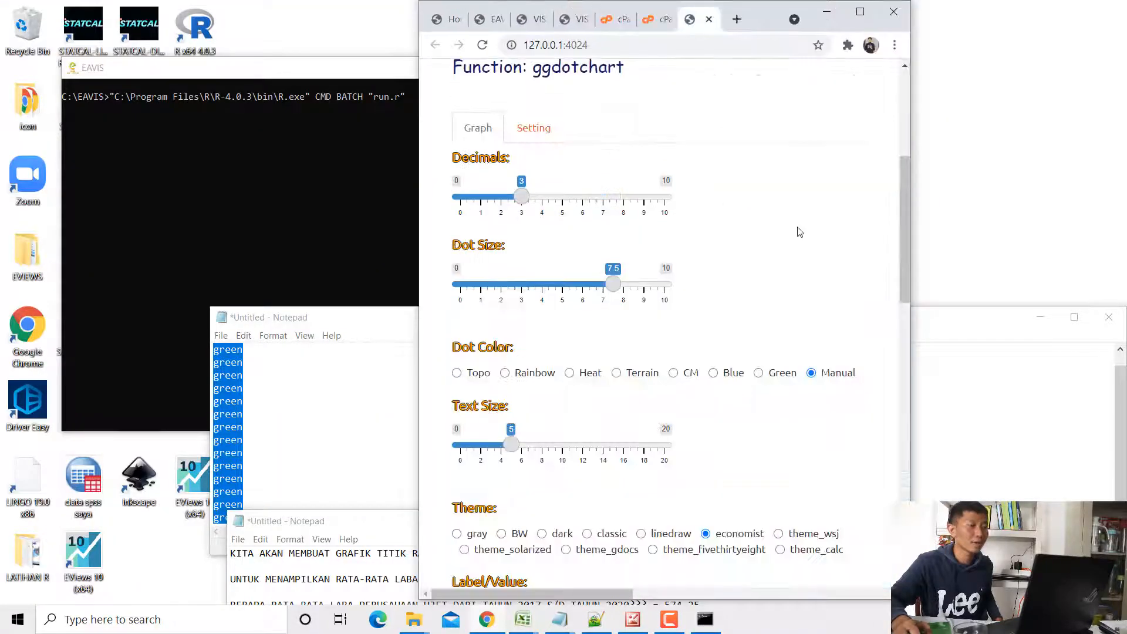
scroll(798, 232, down, 10)
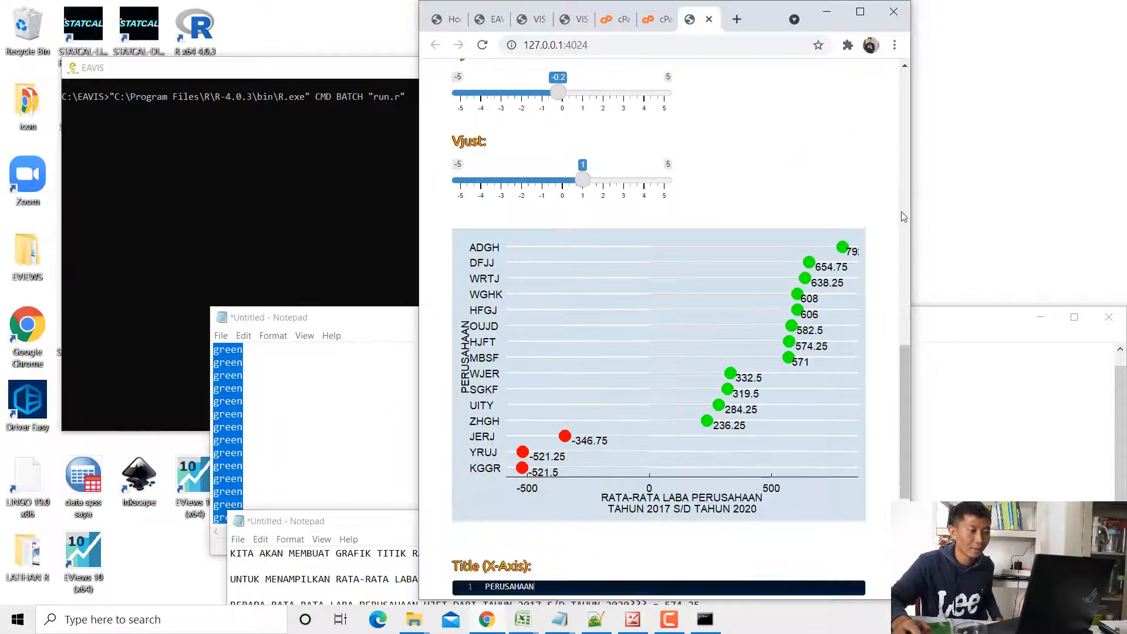
drag(912, 198, 1093, 197)
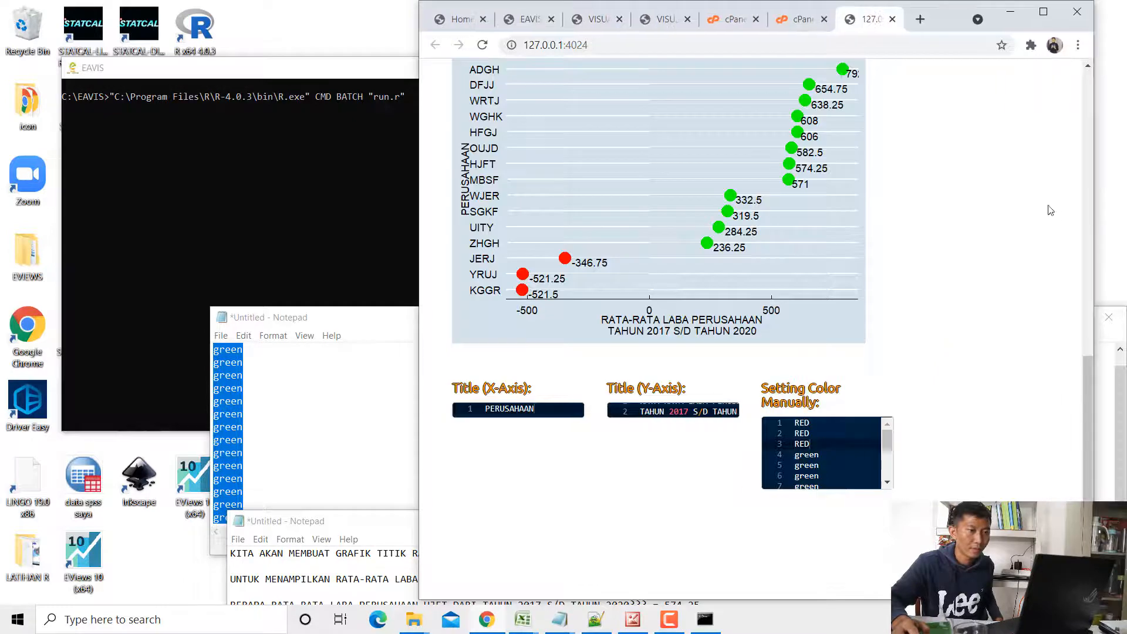
- Save the chart image to the Desktop as a PNG named GAMBAR
right_click(763, 157)
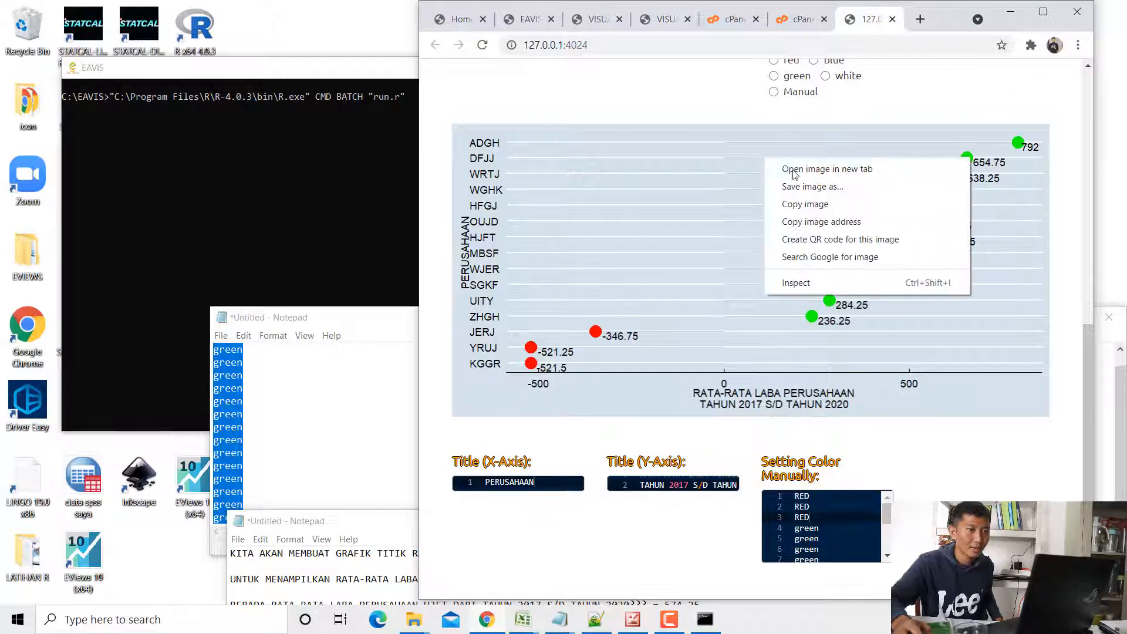
click(826, 192)
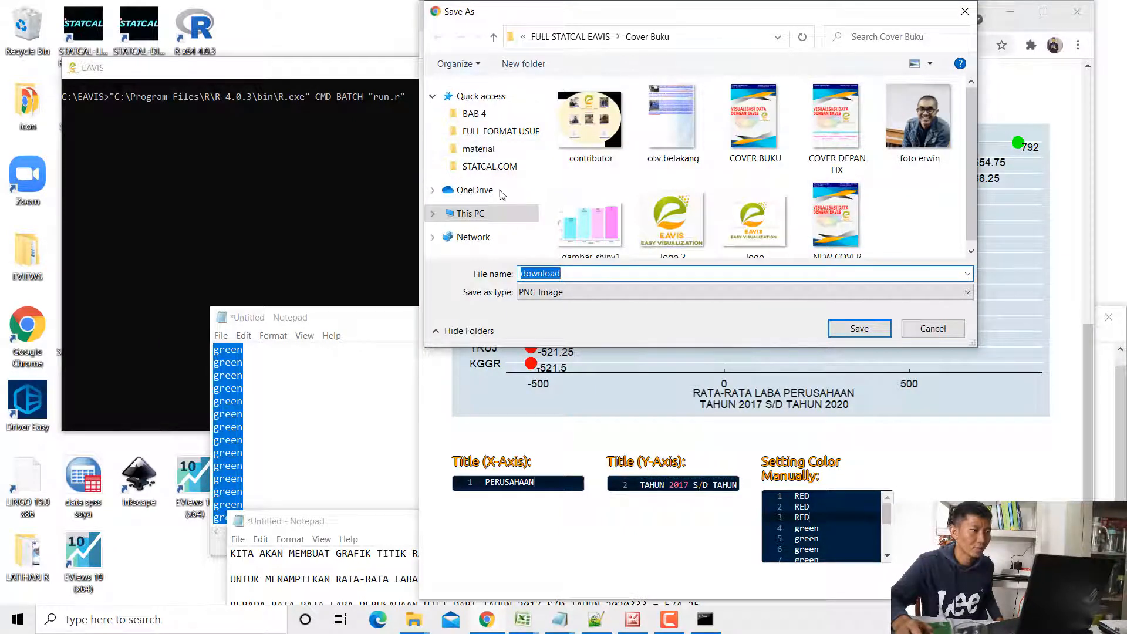
click(473, 213)
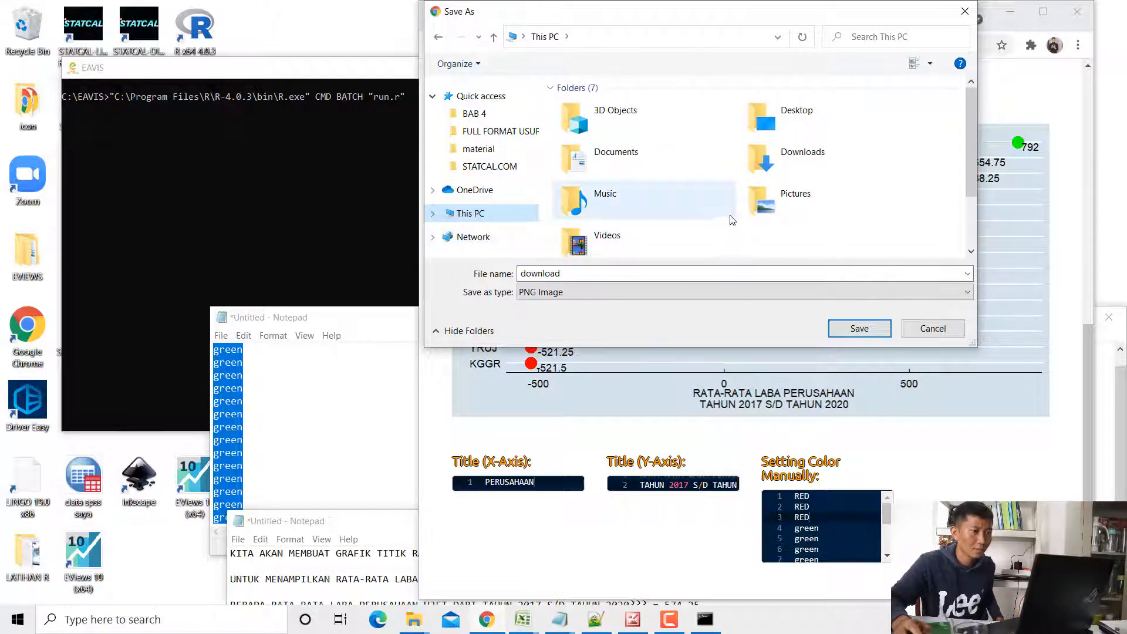
click(773, 129)
double_click(772, 129)
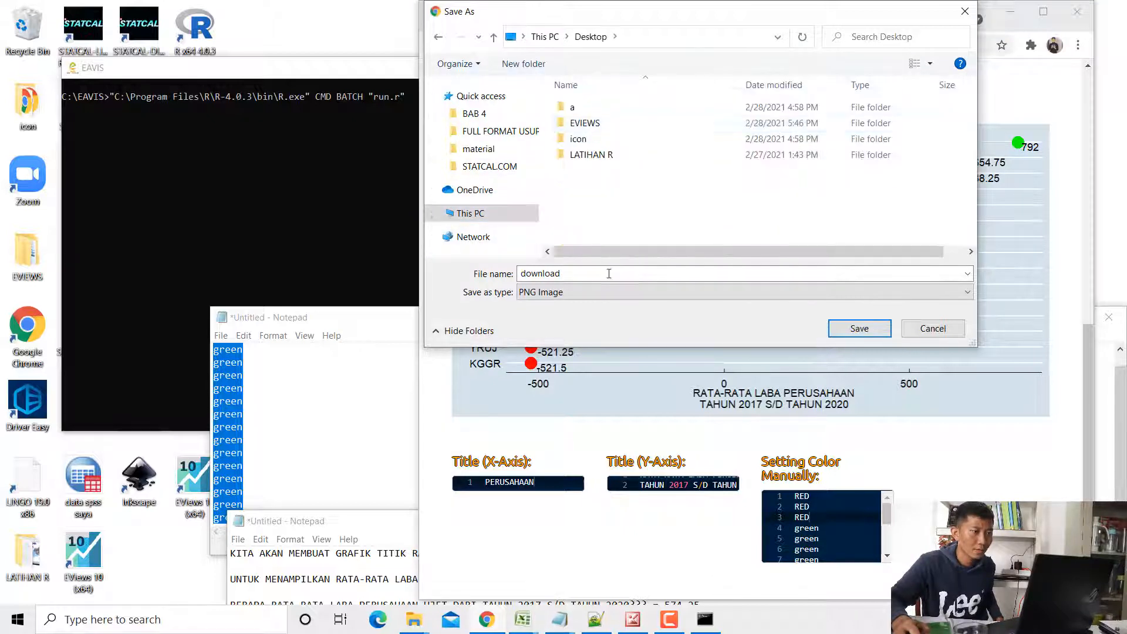
click(605, 278)
text(GAMBAR)
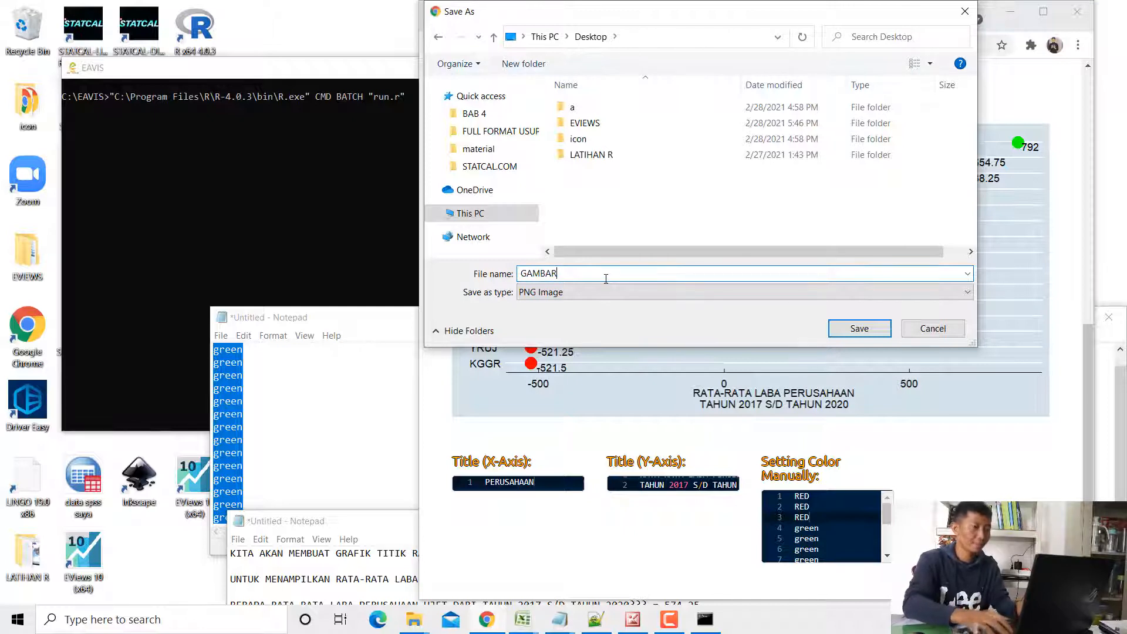
key(Return)
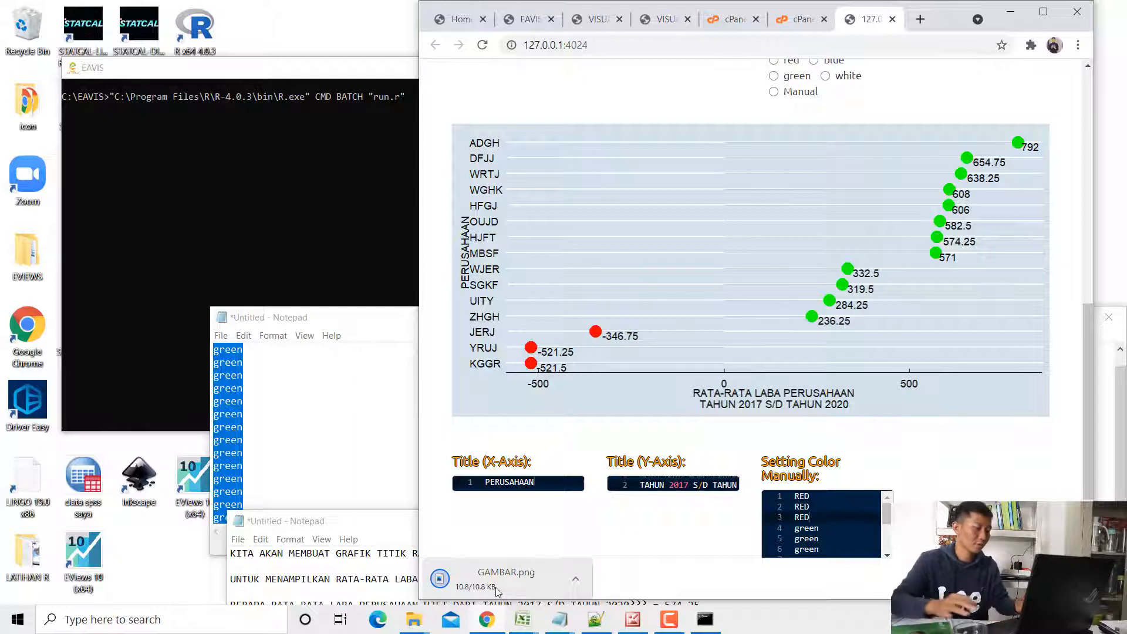
- Launch Microsoft Office Word 2007 with a blank document
key(super)
text(wo)
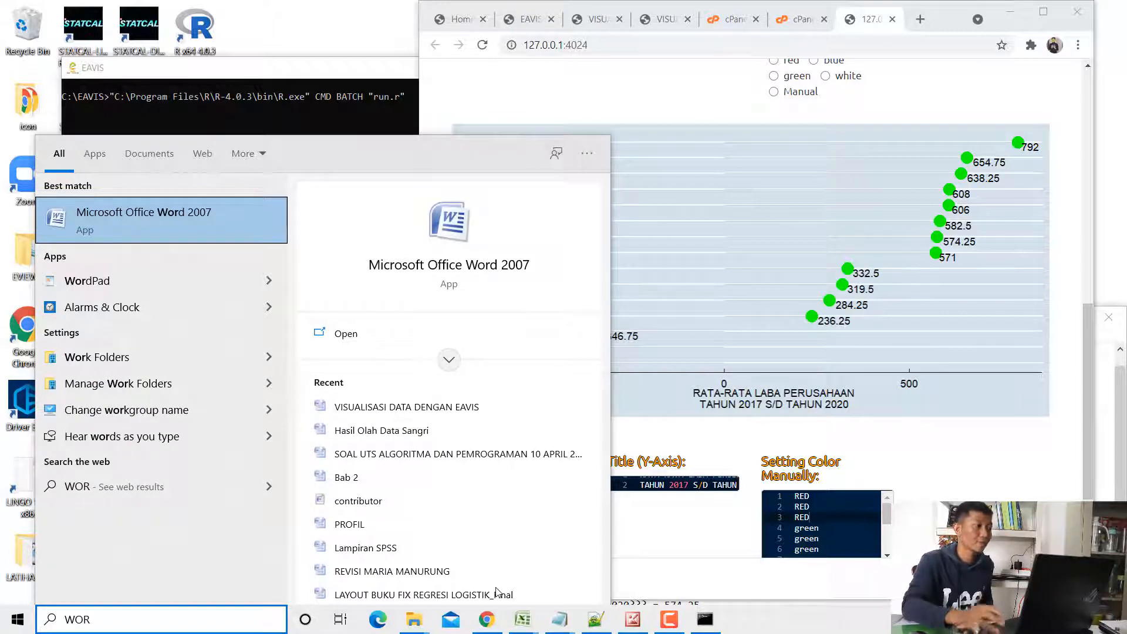
key(Return)
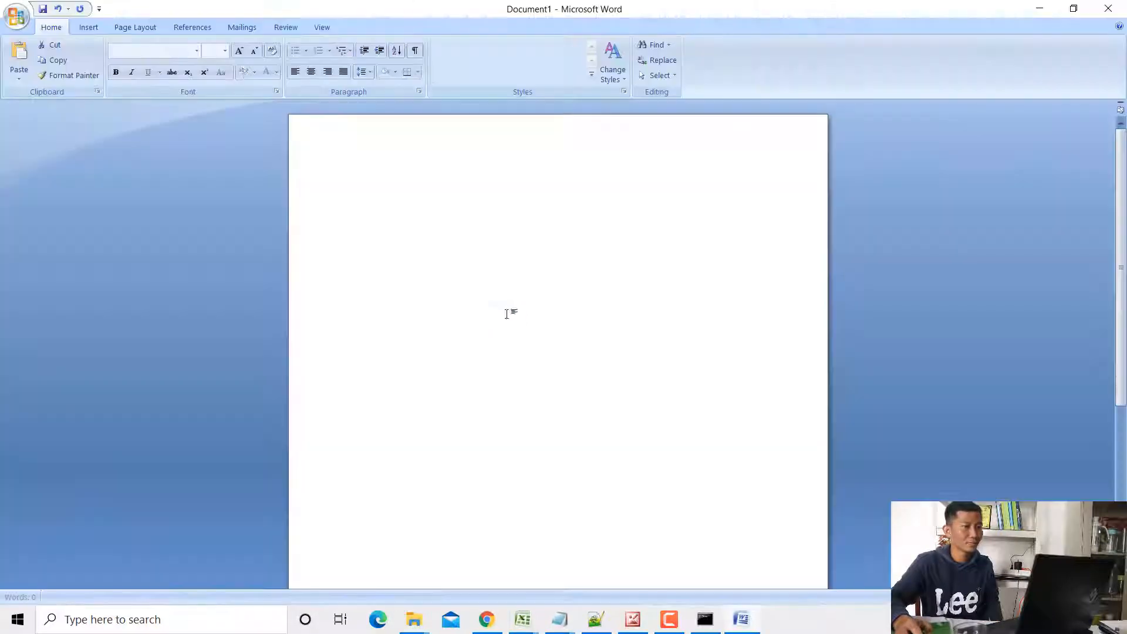
- Insert the GAMBAR picture from the Desktop into the blank Word document
click(90, 28)
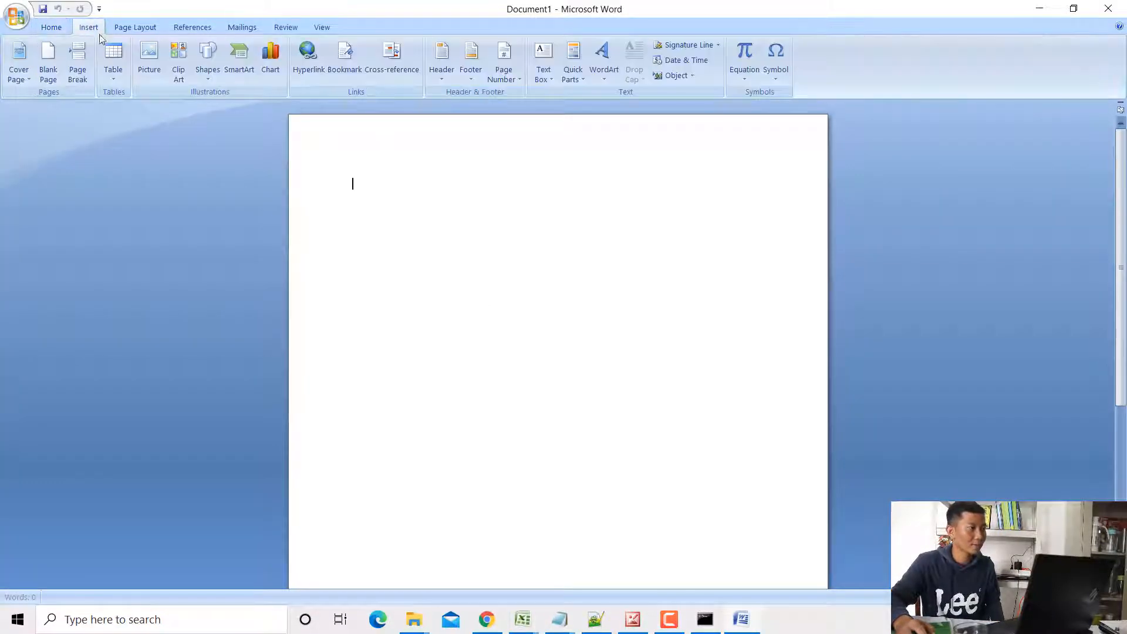
click(136, 57)
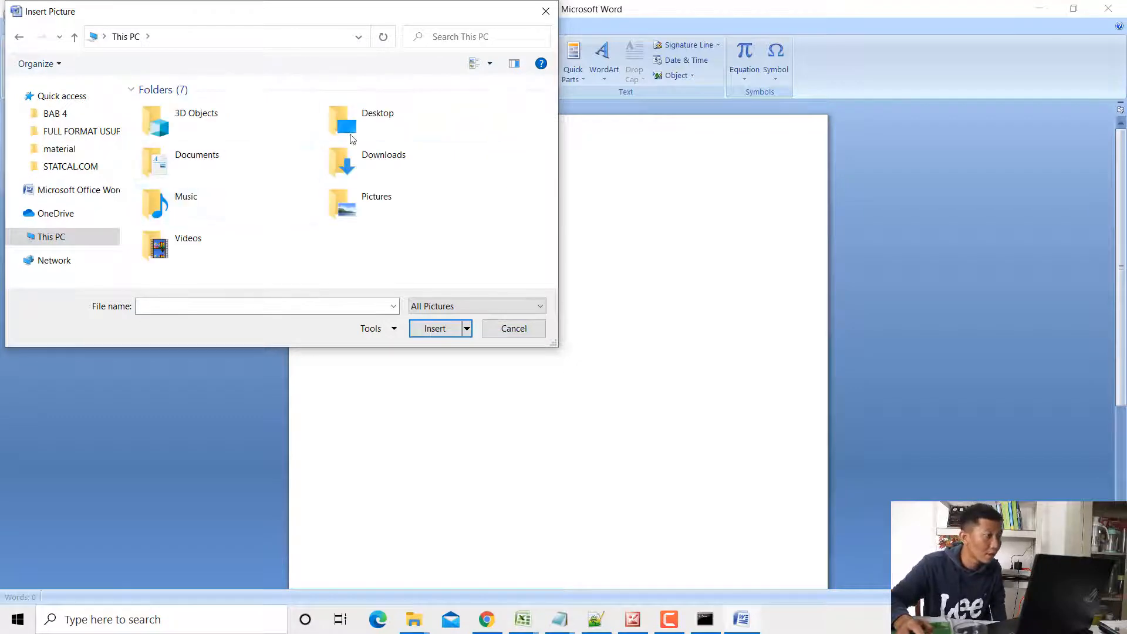
double_click(356, 127)
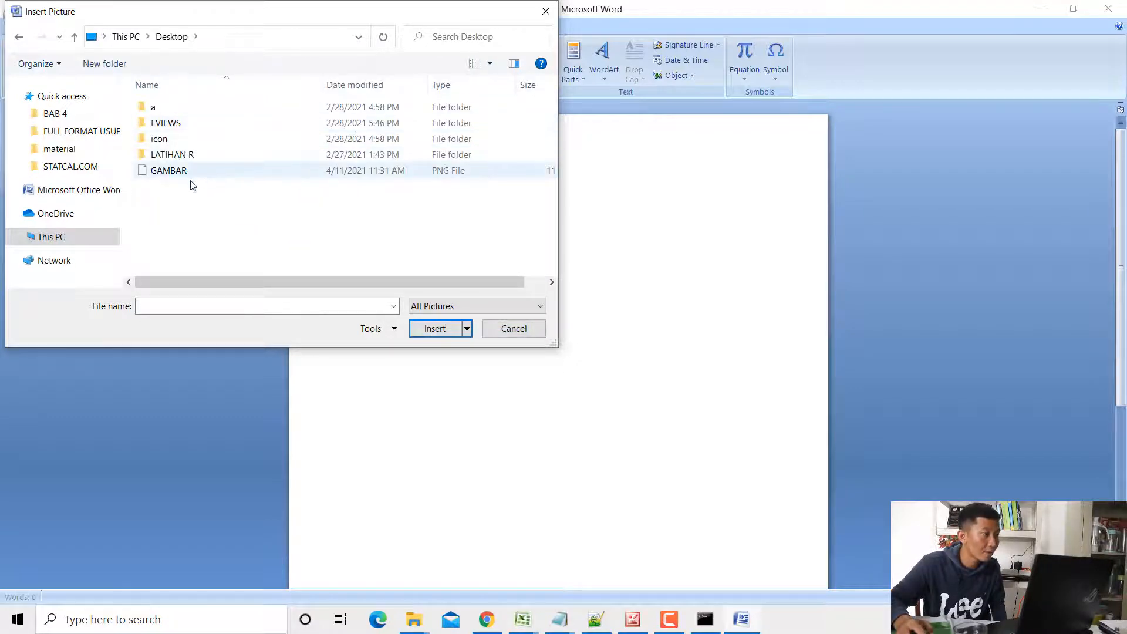
double_click(170, 172)
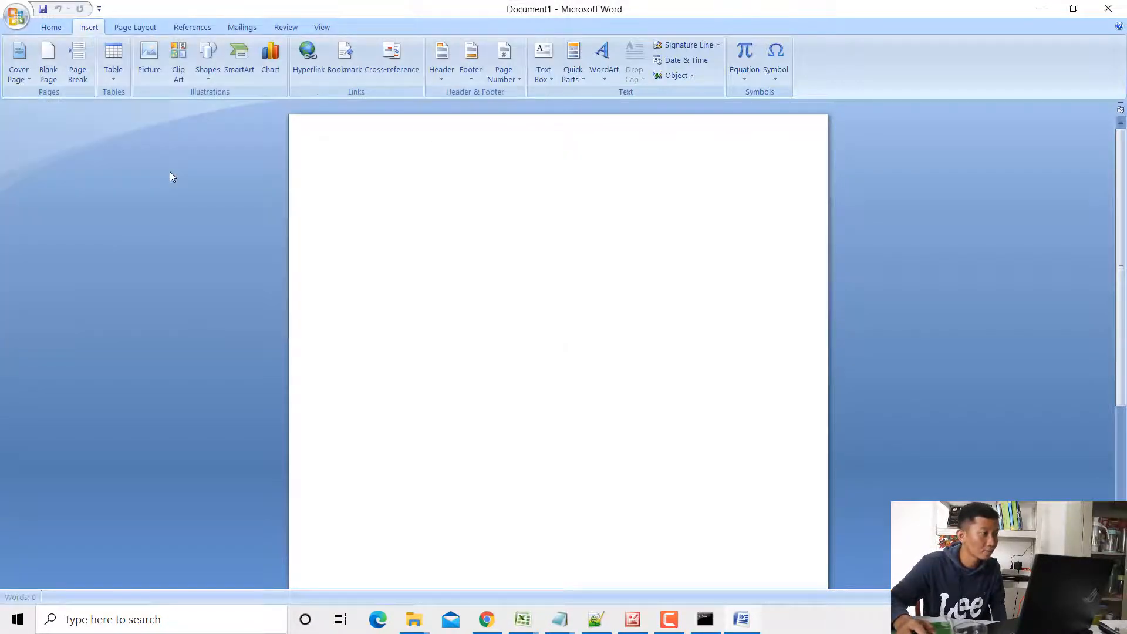